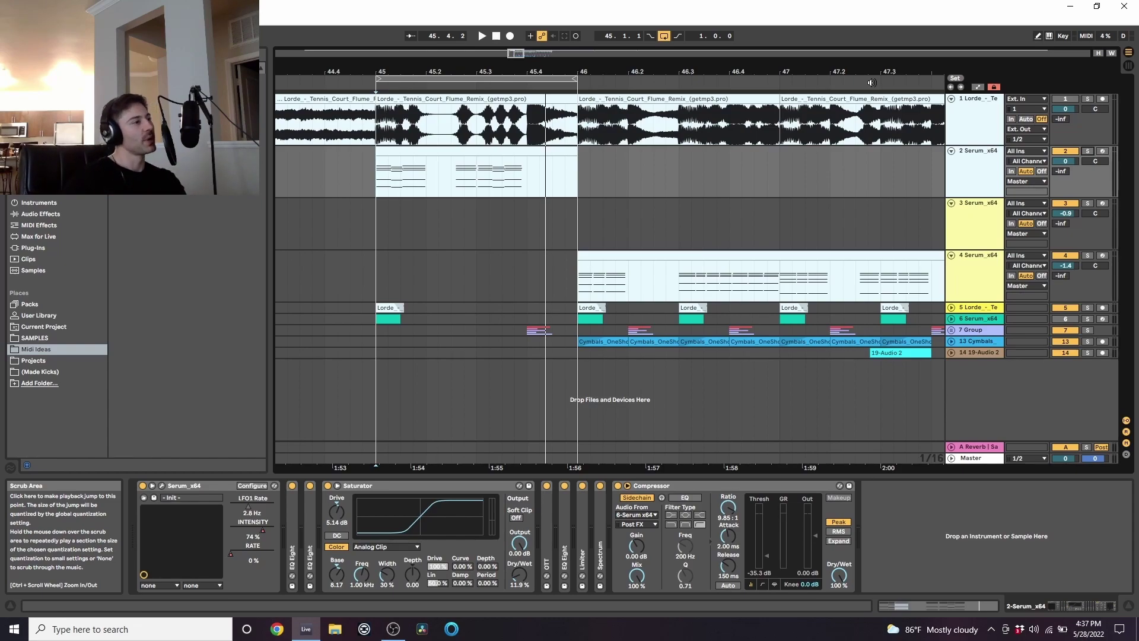
Solo the reference song track, play its section, then unsolo it.
left_click(1088, 99)
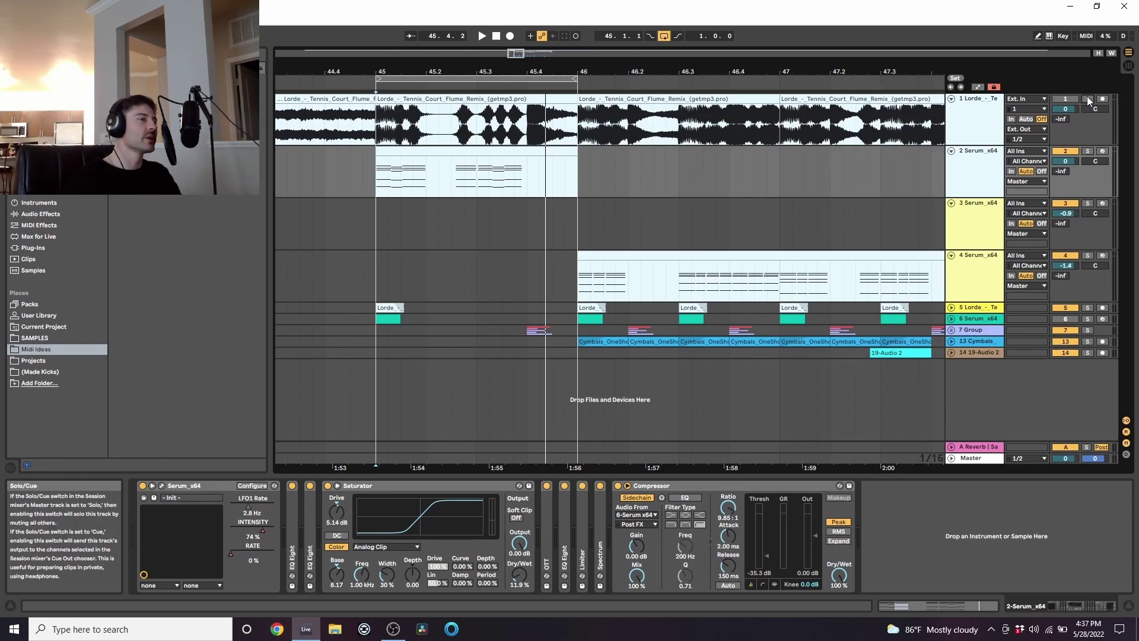
left_click(376, 127)
key("space")
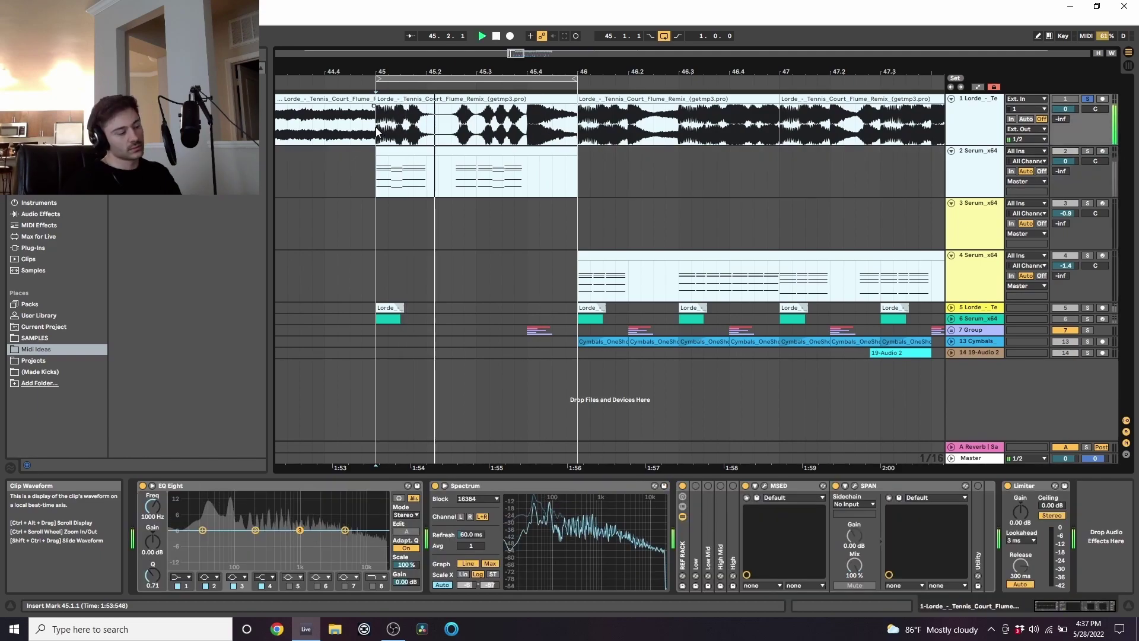
key("space")
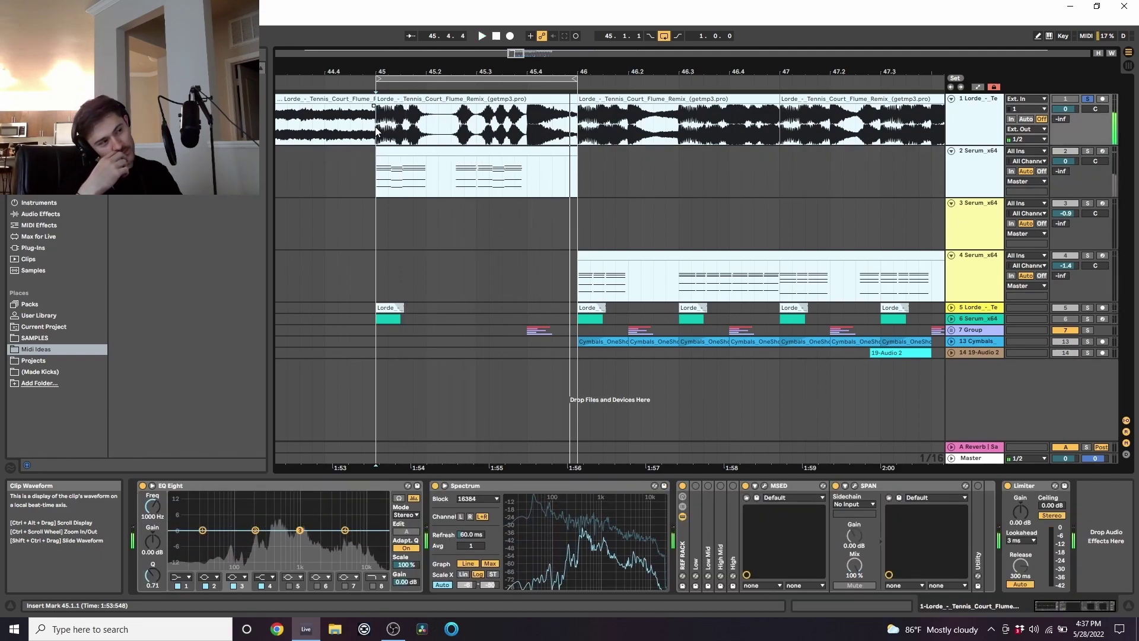
left_click(1087, 98)
Play track 2's MIDI clip and show its chord notes in an enlarged piano roll.
left_click(481, 160)
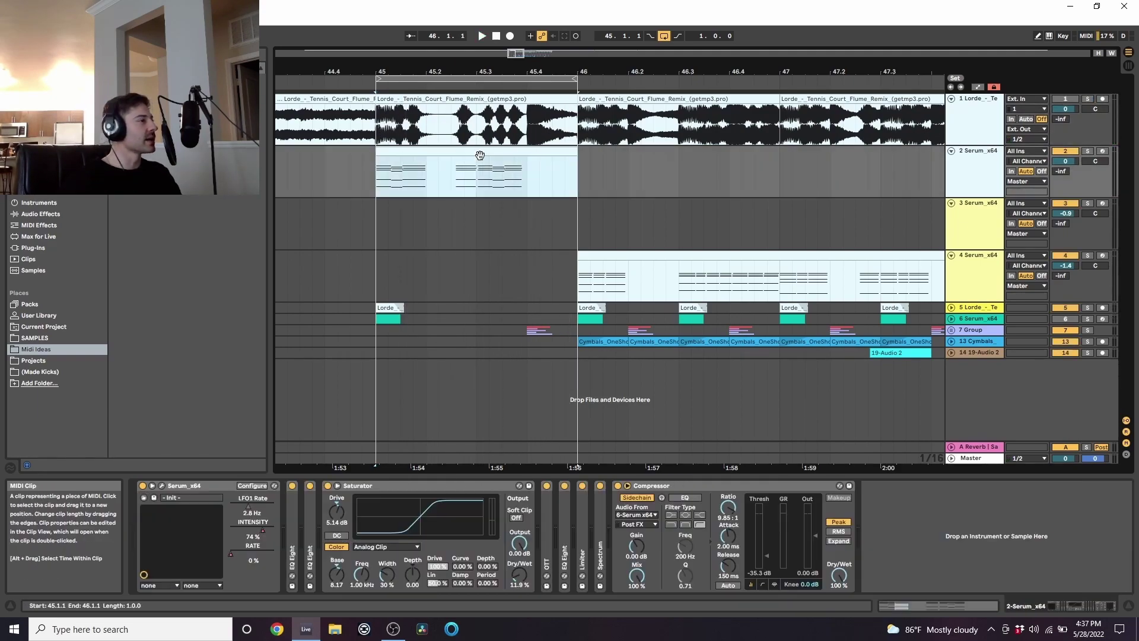
key("space")
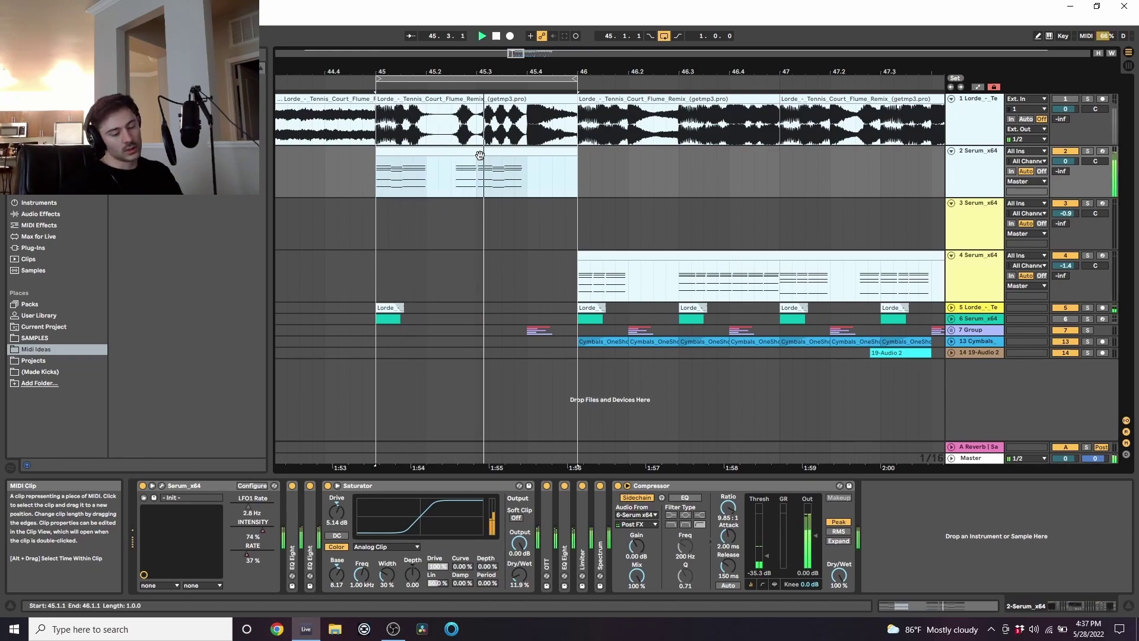
key("space")
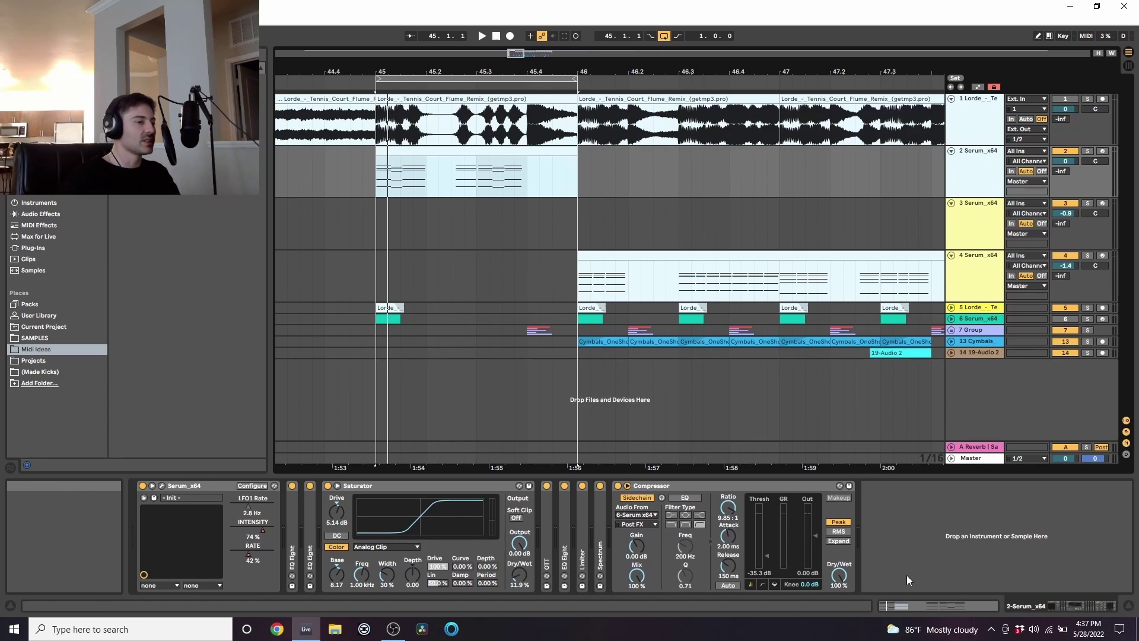
left_click(902, 606)
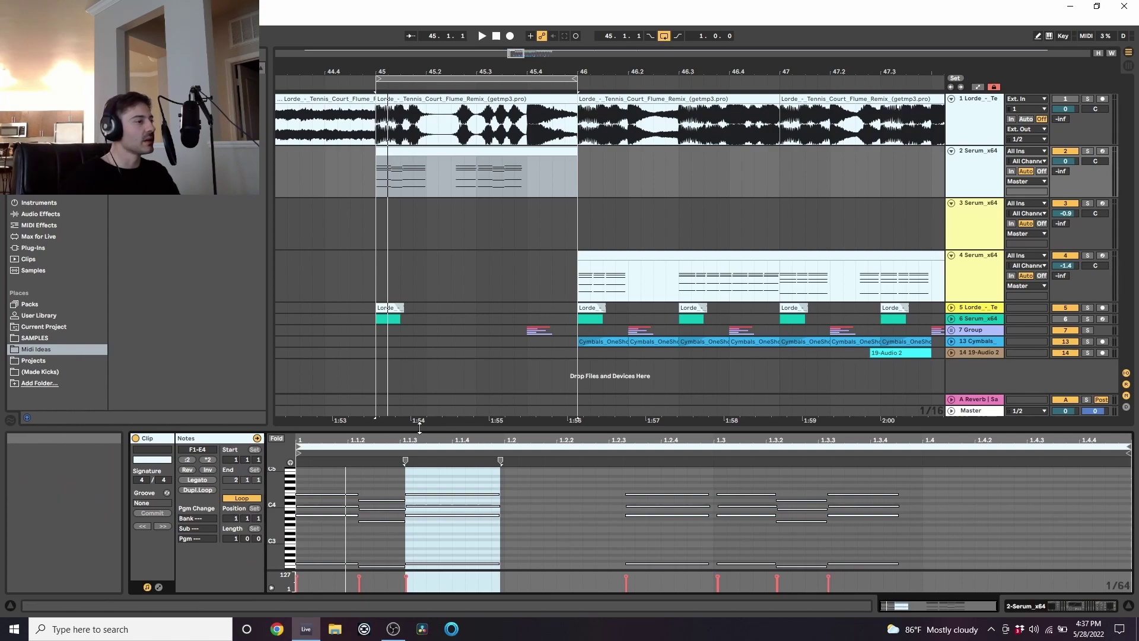
left_click_drag(418, 432, 419, 119)
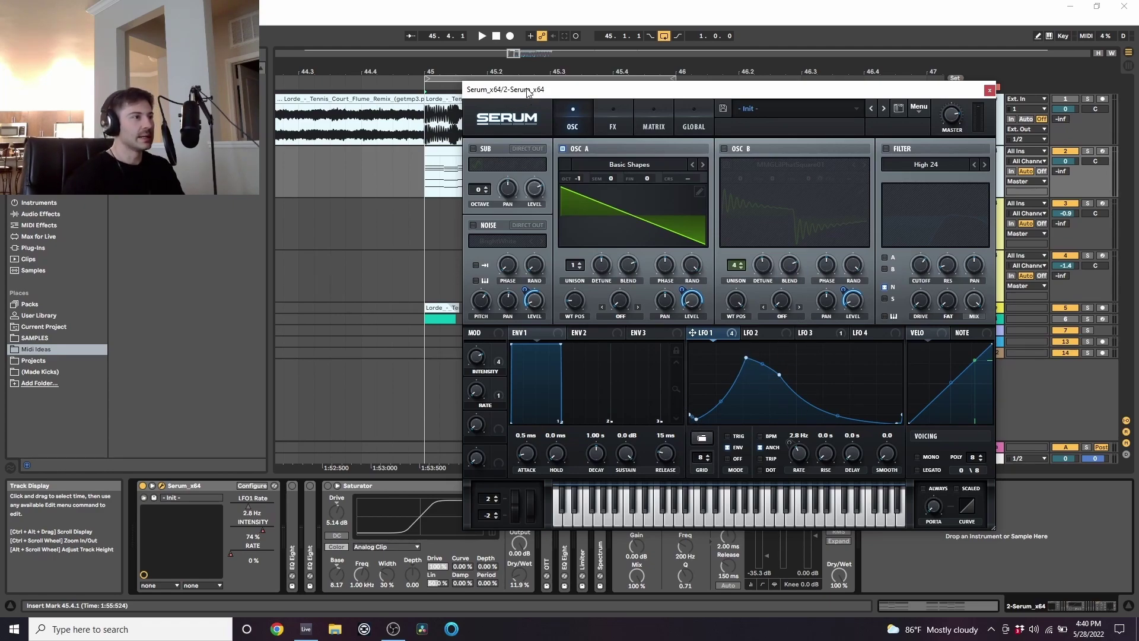
Shift the Serum window right and back while playing track 2's one-bar clip.
left_click_drag(712, 89, 813, 93)
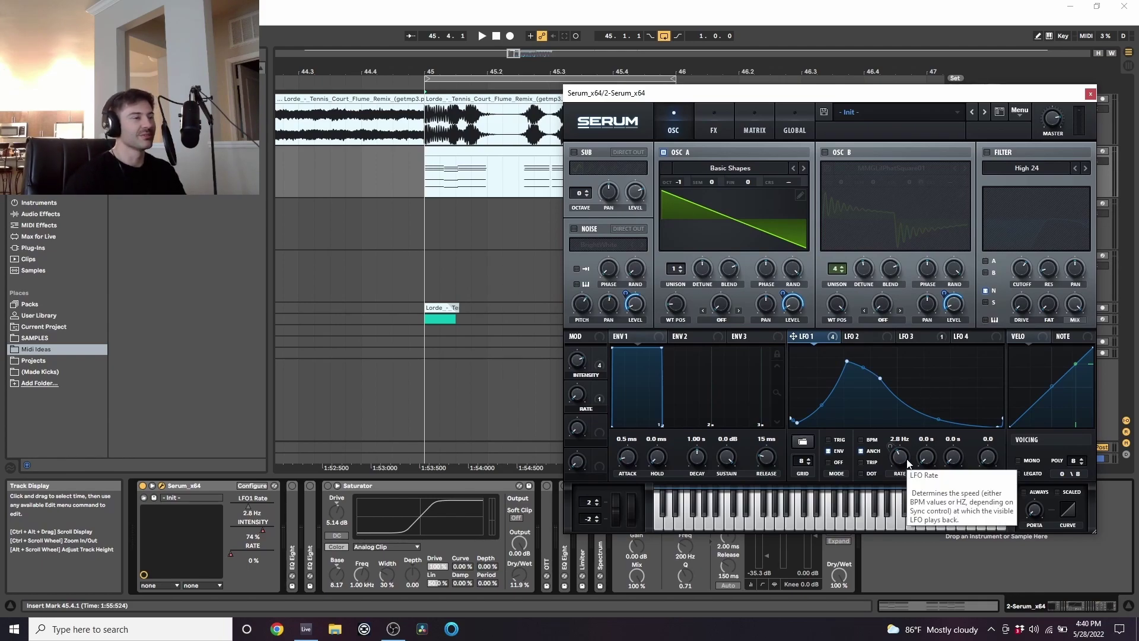
left_click(472, 147)
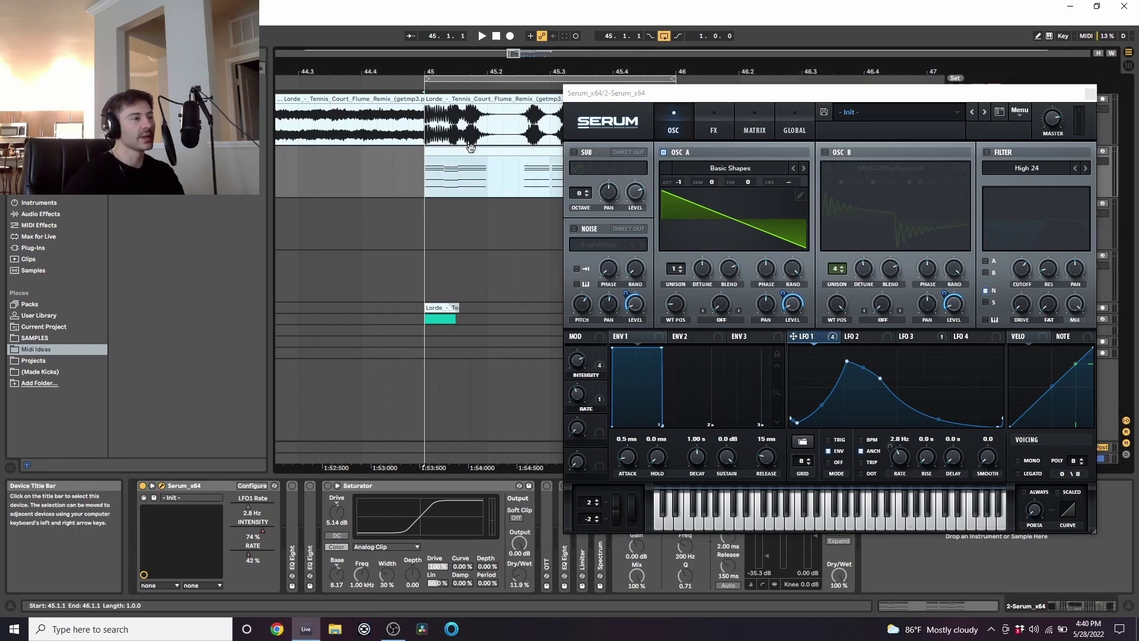
key("space")
left_click_drag(940, 98, 899, 104)
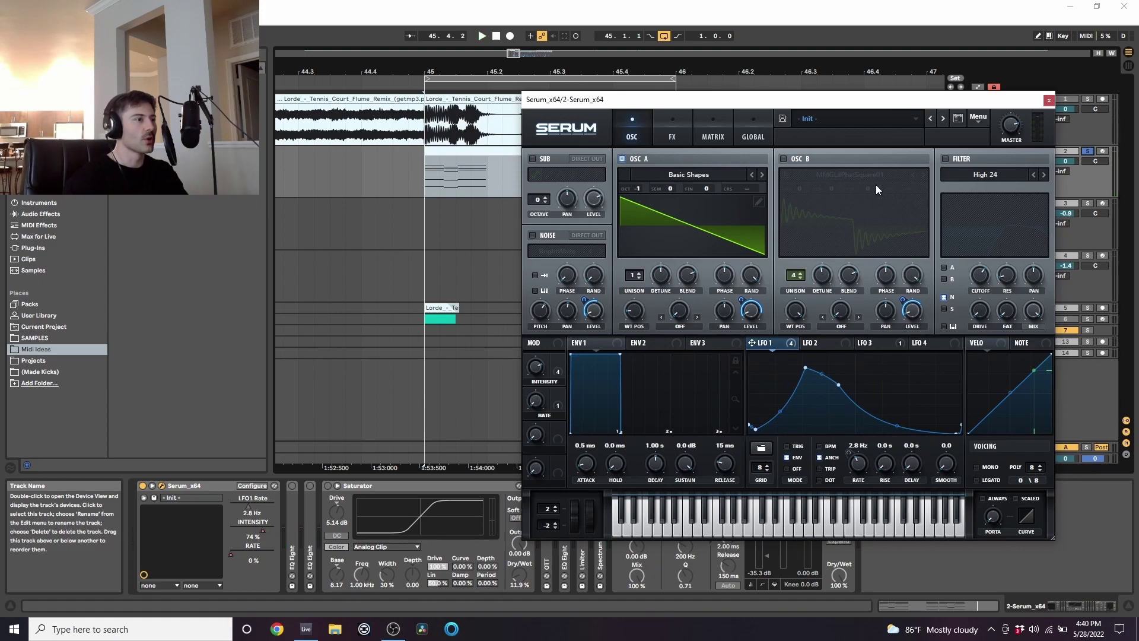
Turn on oscillator B and browse its wavetable list without changing it.
left_click(782, 158)
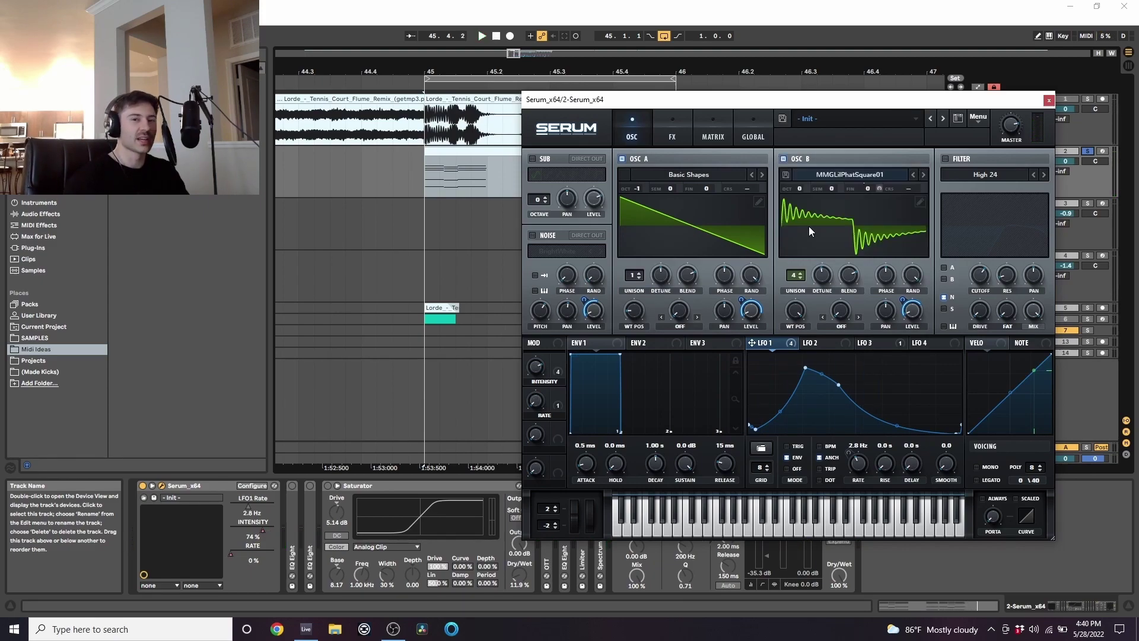
left_click(853, 170)
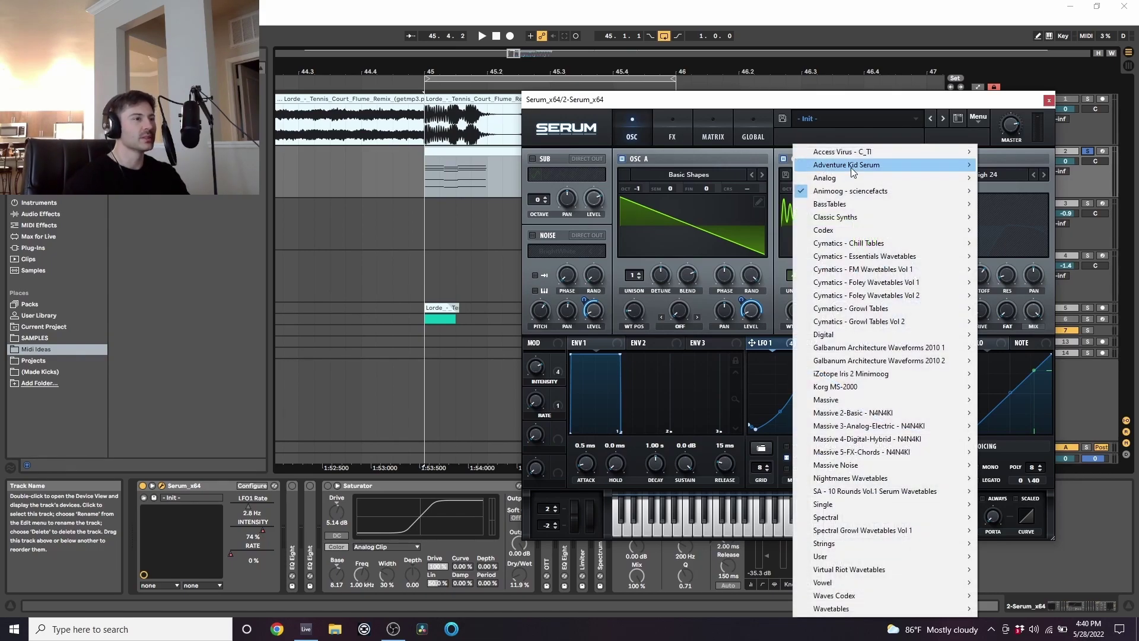
mouse_move(881, 175)
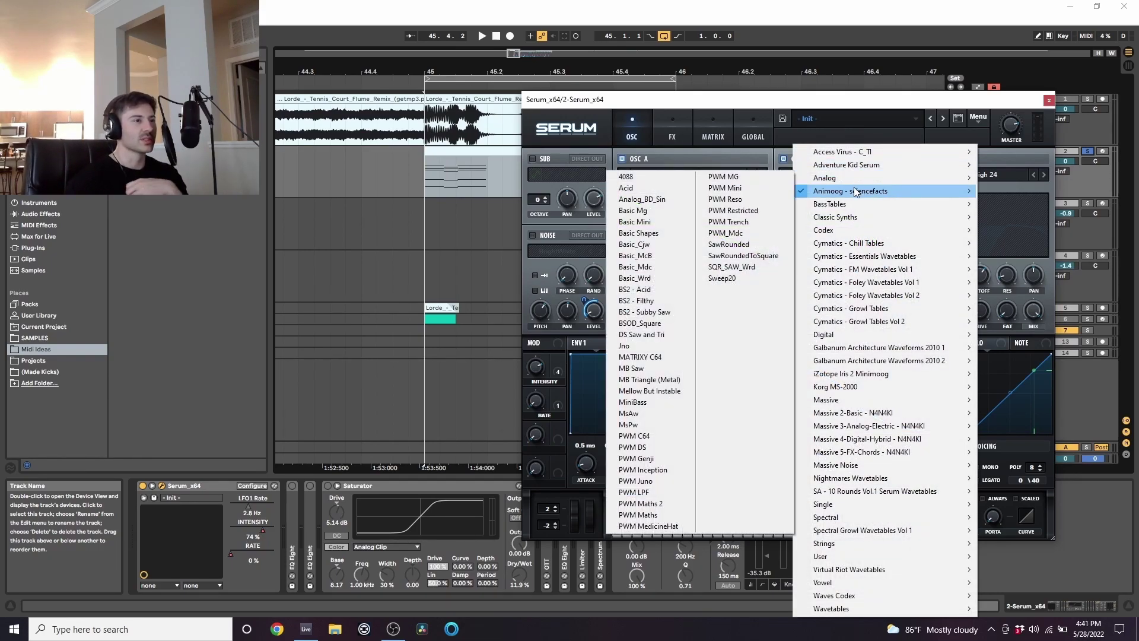
mouse_move(852, 191)
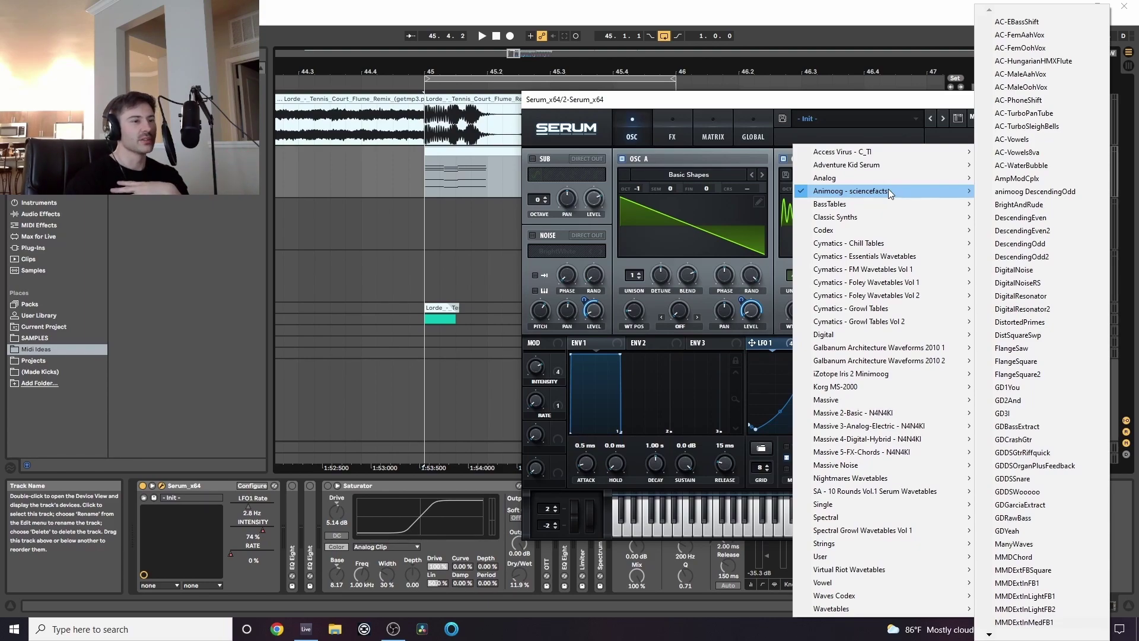
left_click(644, 301)
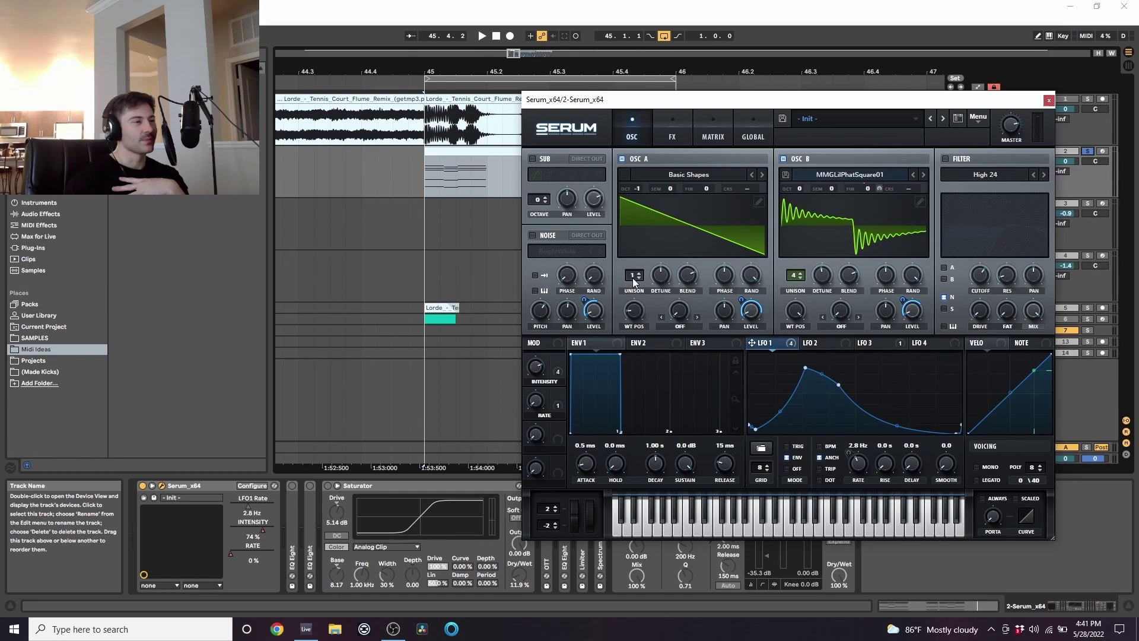
Give oscillator A 4 unison voices and play the part to hear it.
left_click_drag(634, 282, 640, 254)
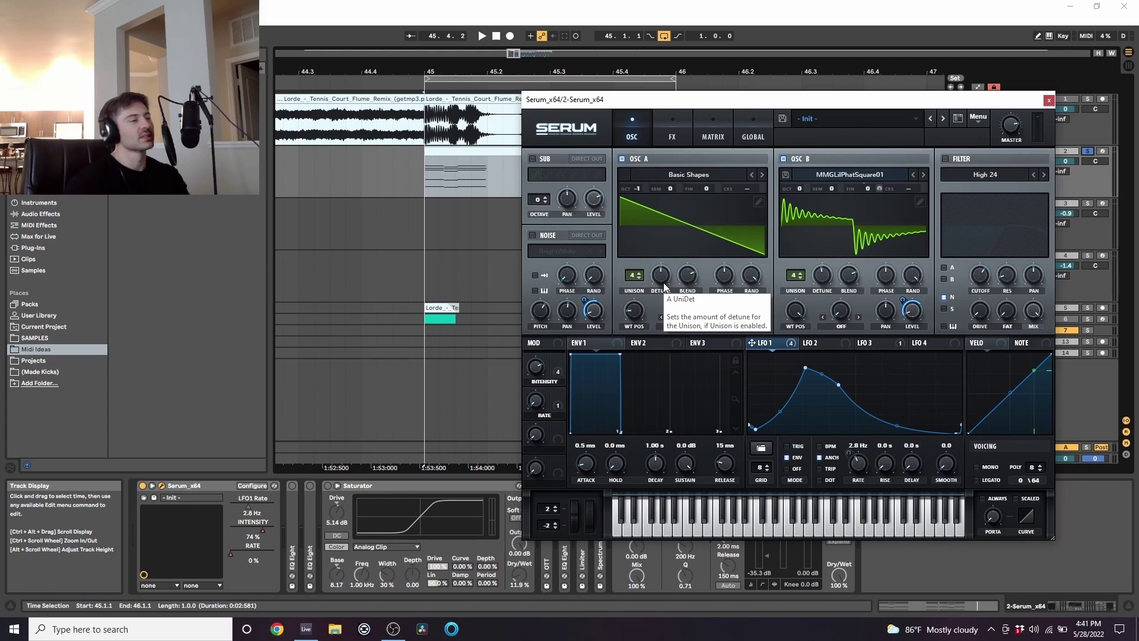
left_click(458, 155)
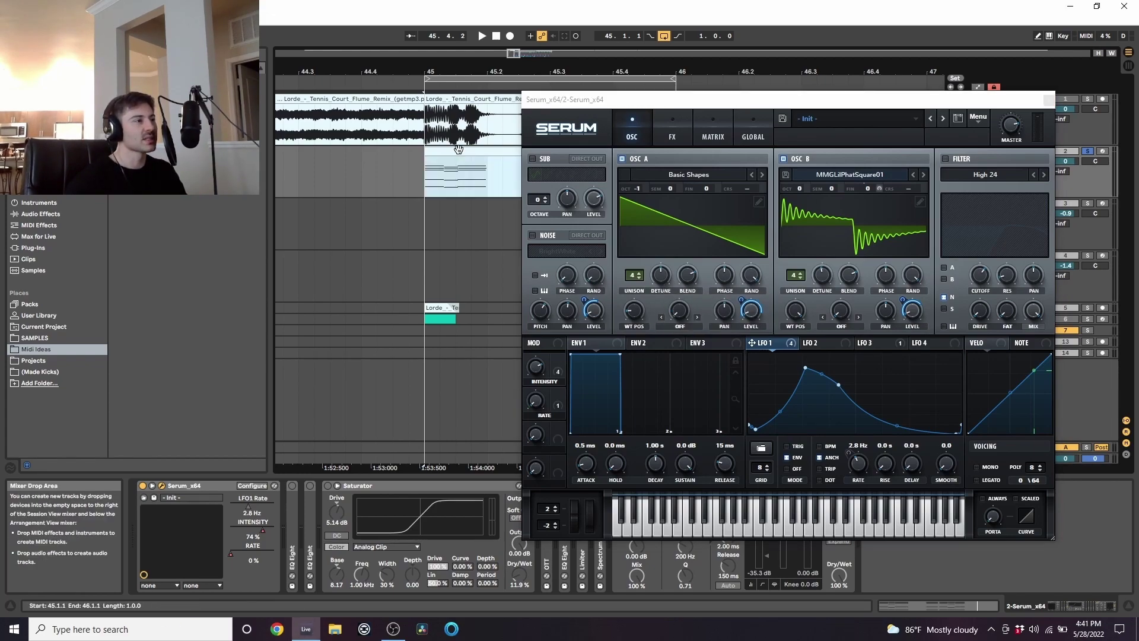
key("space")
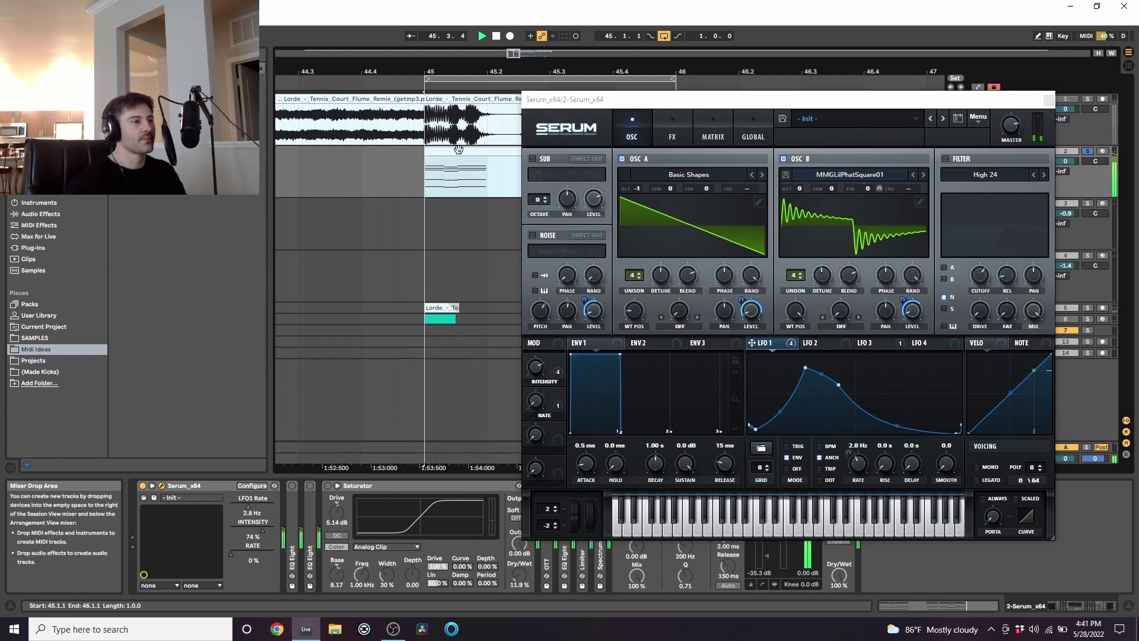
key("space")
Set oscillator A's unison detune to 0.24 and oscillator B's to 0.25, auditioning along the way.
left_click(659, 293)
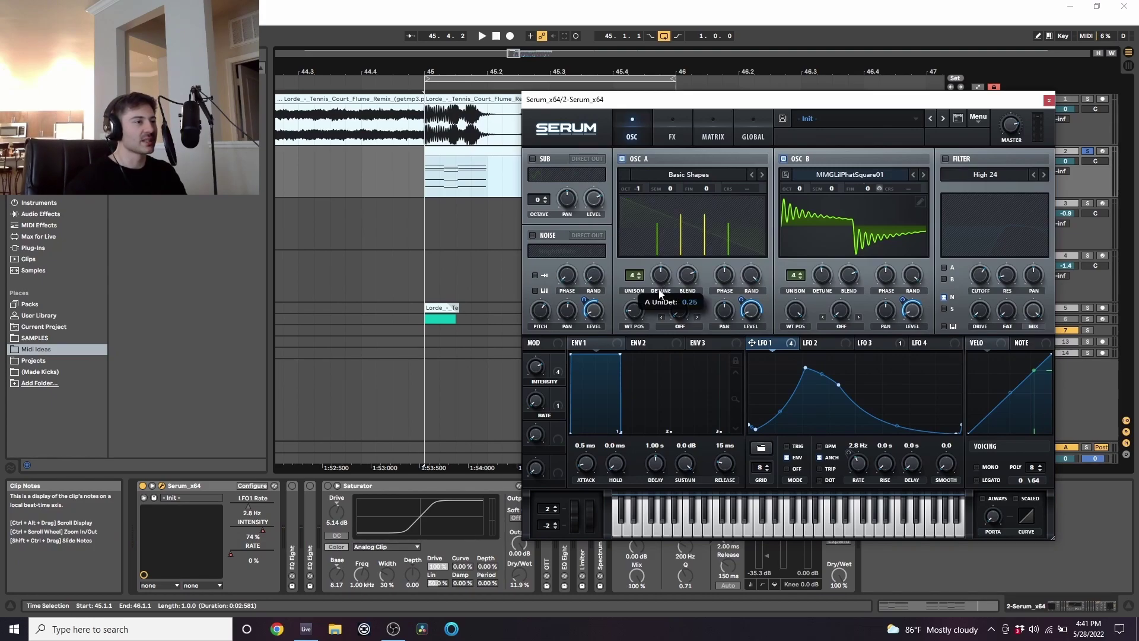
left_click_drag(659, 293, 654, 318)
left_click_drag(822, 279, 810, 304)
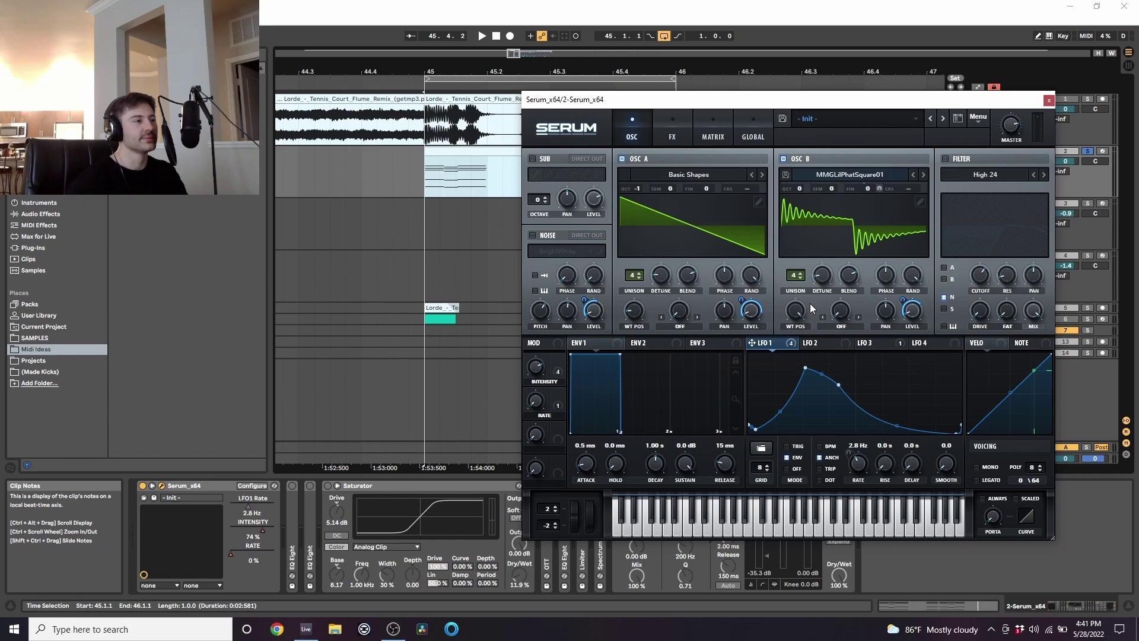
key("space")
key("space")
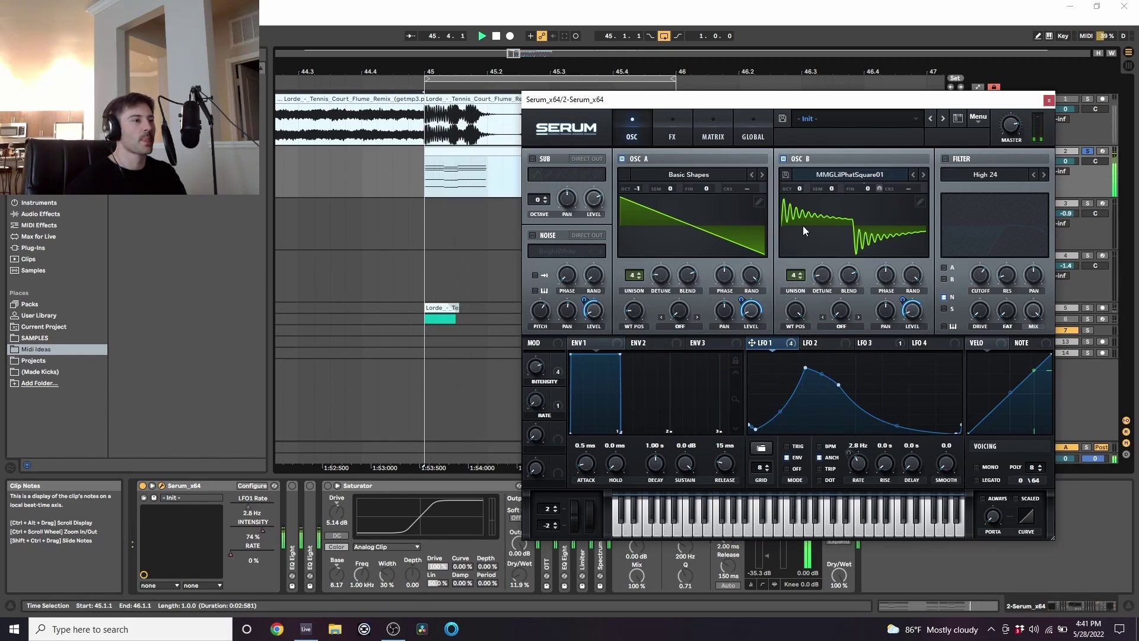
left_click_drag(662, 277, 675, 247)
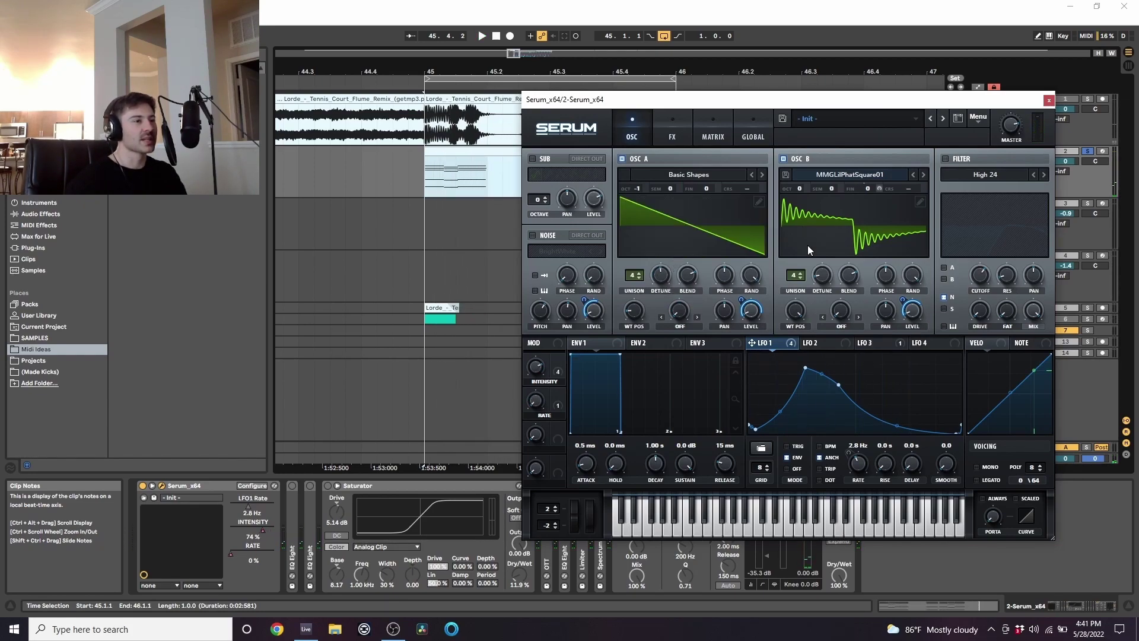
left_click_drag(822, 275, 827, 232)
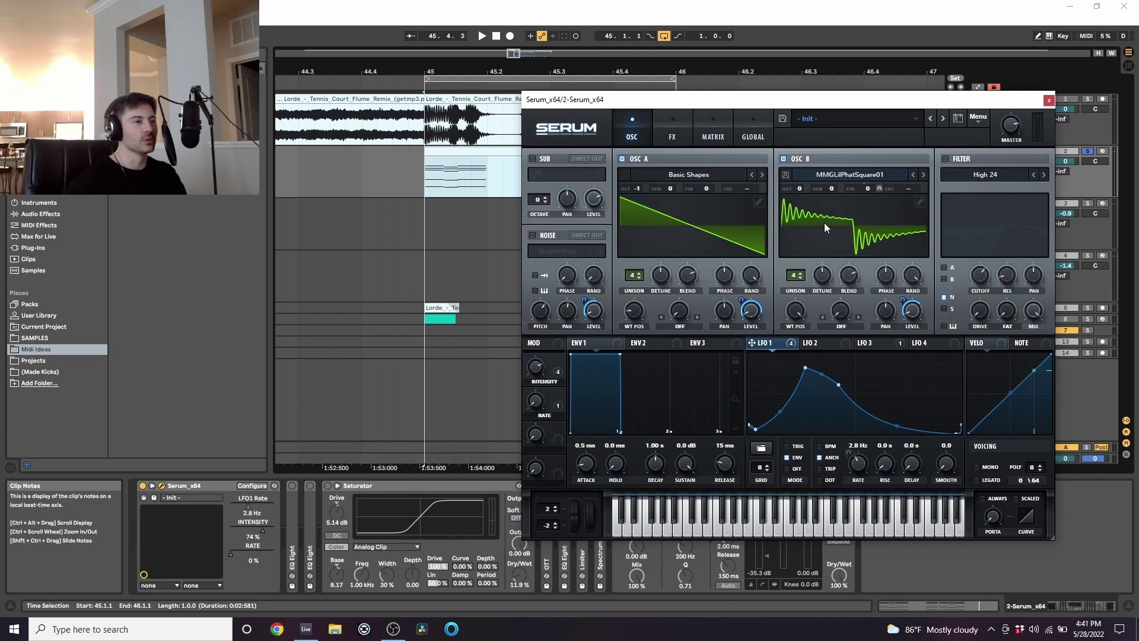
key("space")
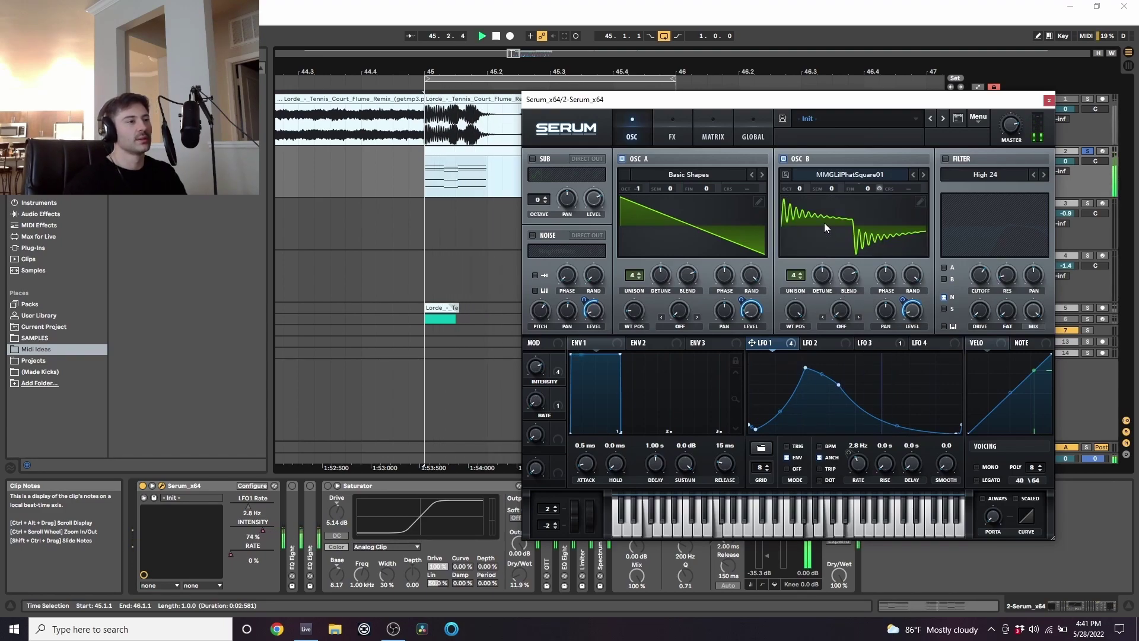
key("space")
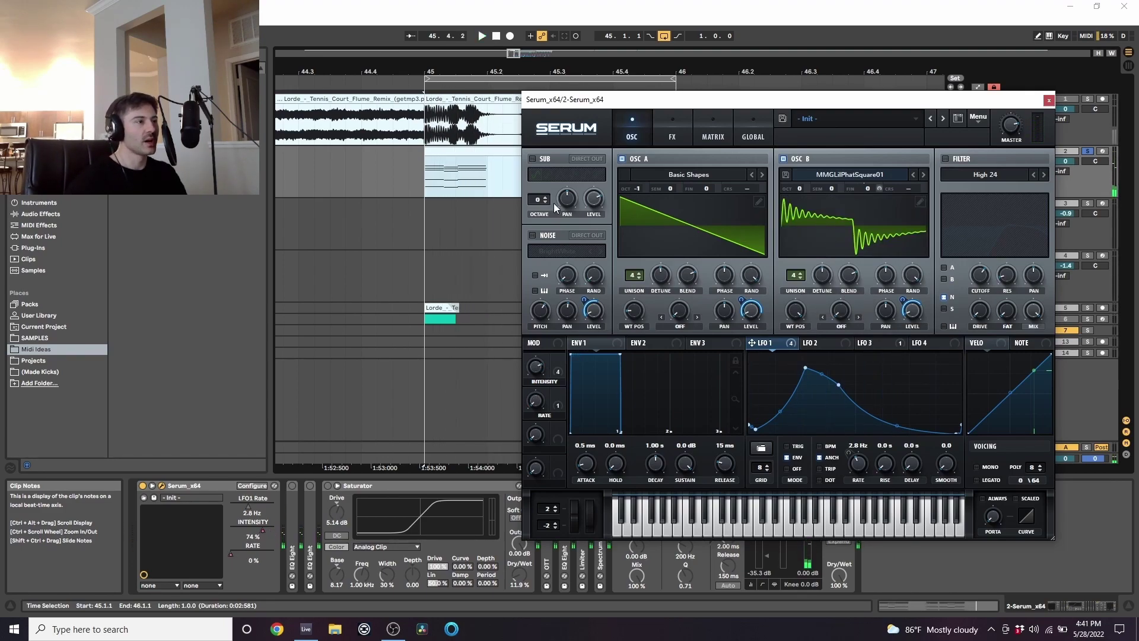
left_click(532, 235)
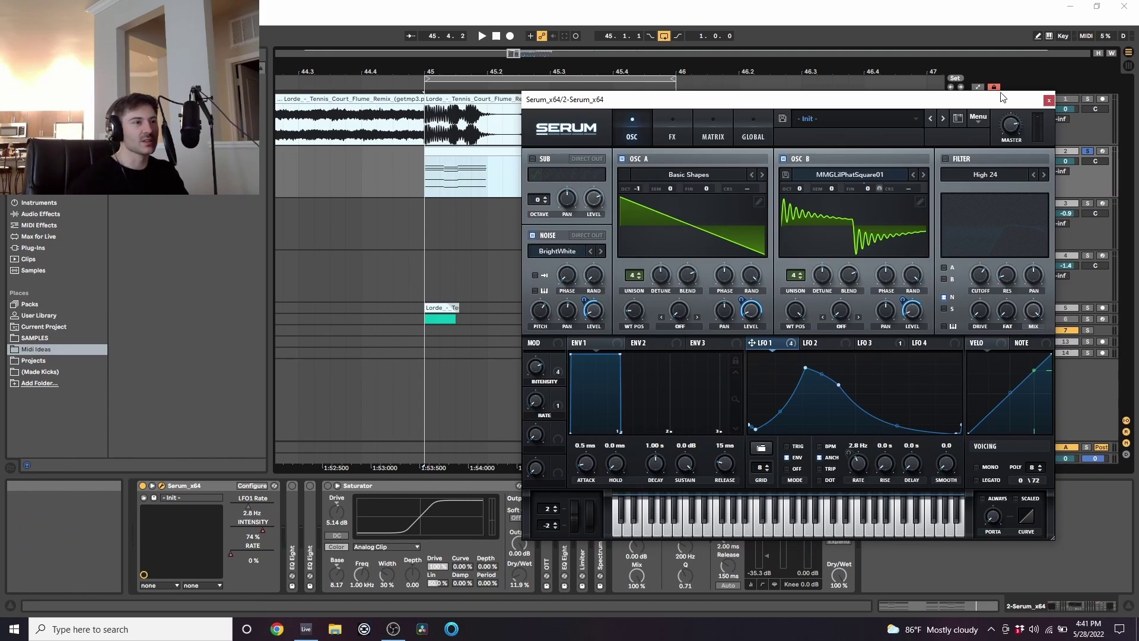
left_click(945, 159)
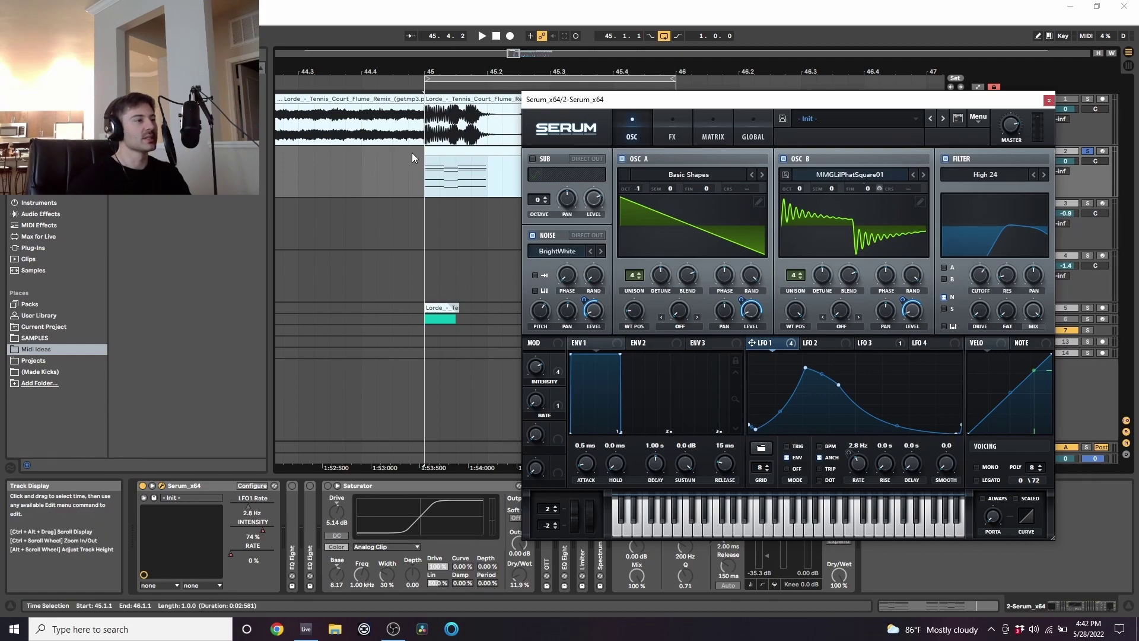
key("space")
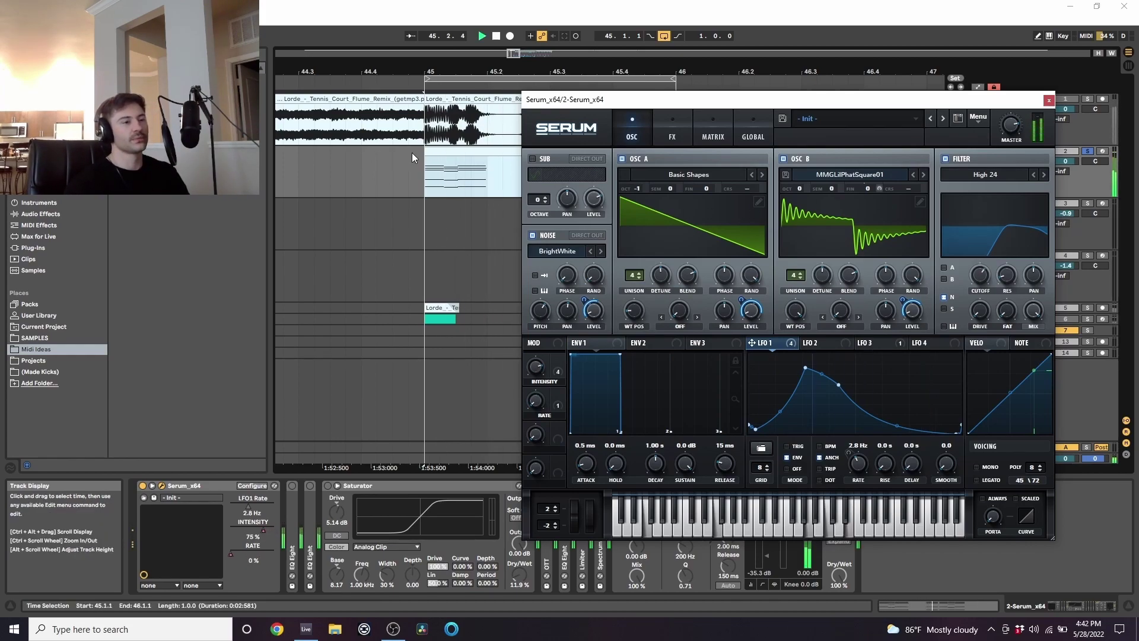
left_click(945, 160)
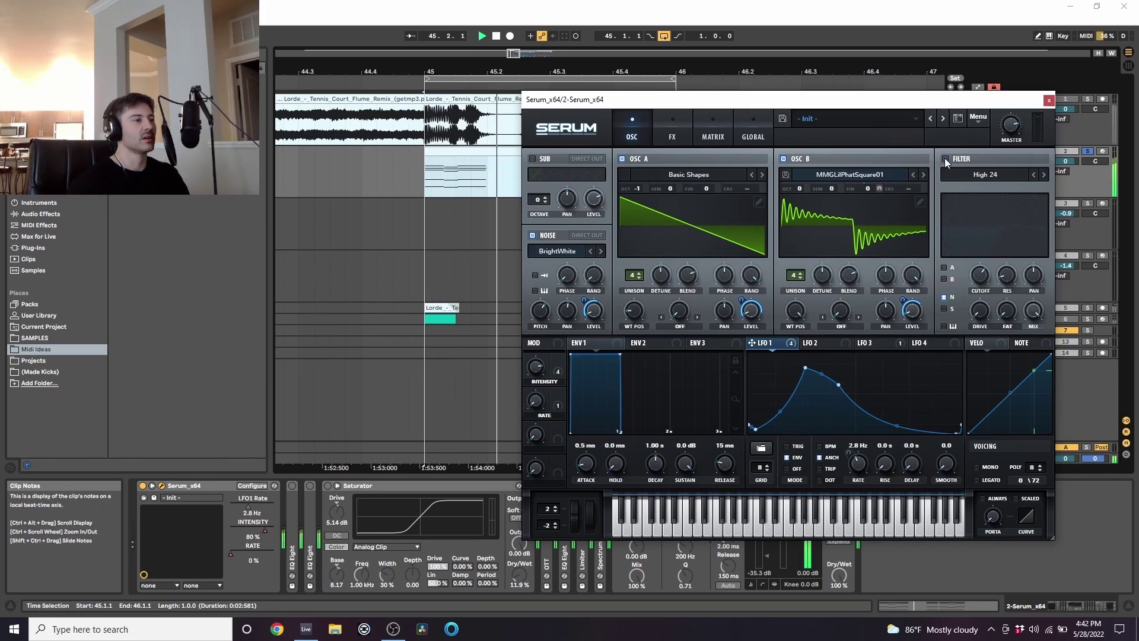
left_click(945, 161)
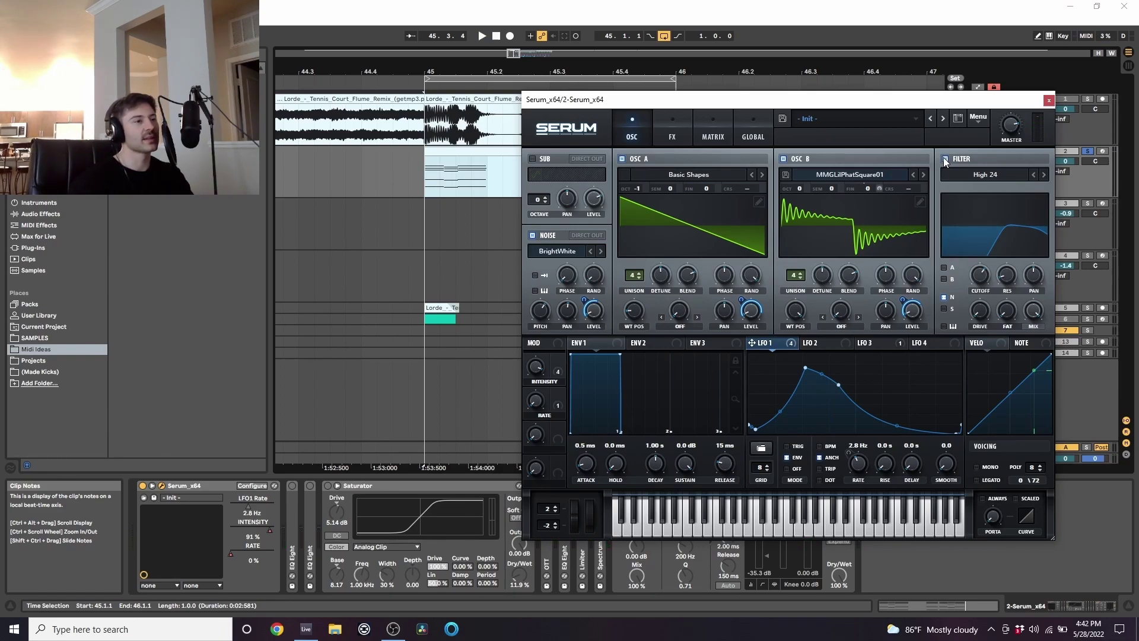
Show Serum's FX rack and audition the Tube distortion, MG Low 12 filter and compressor.
left_click(673, 132)
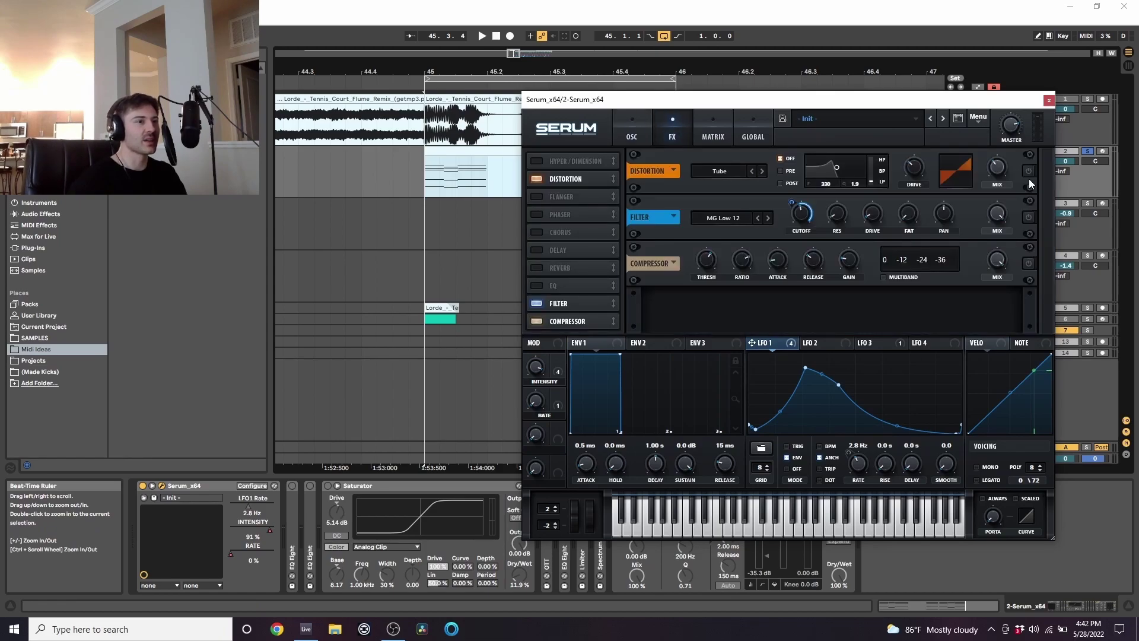
key("space")
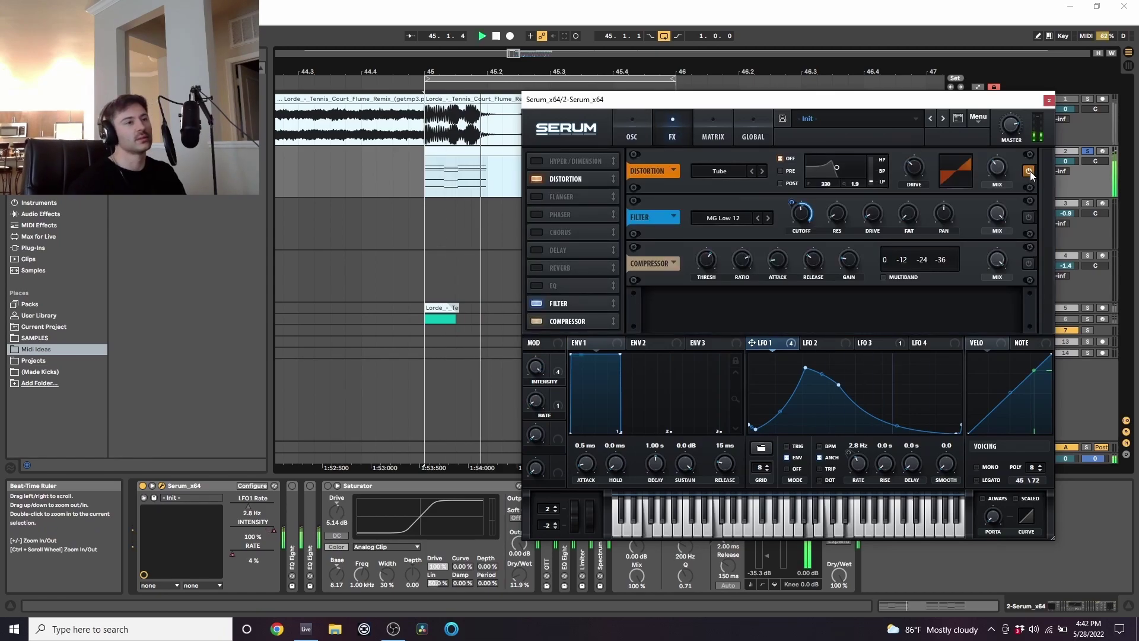
key("space")
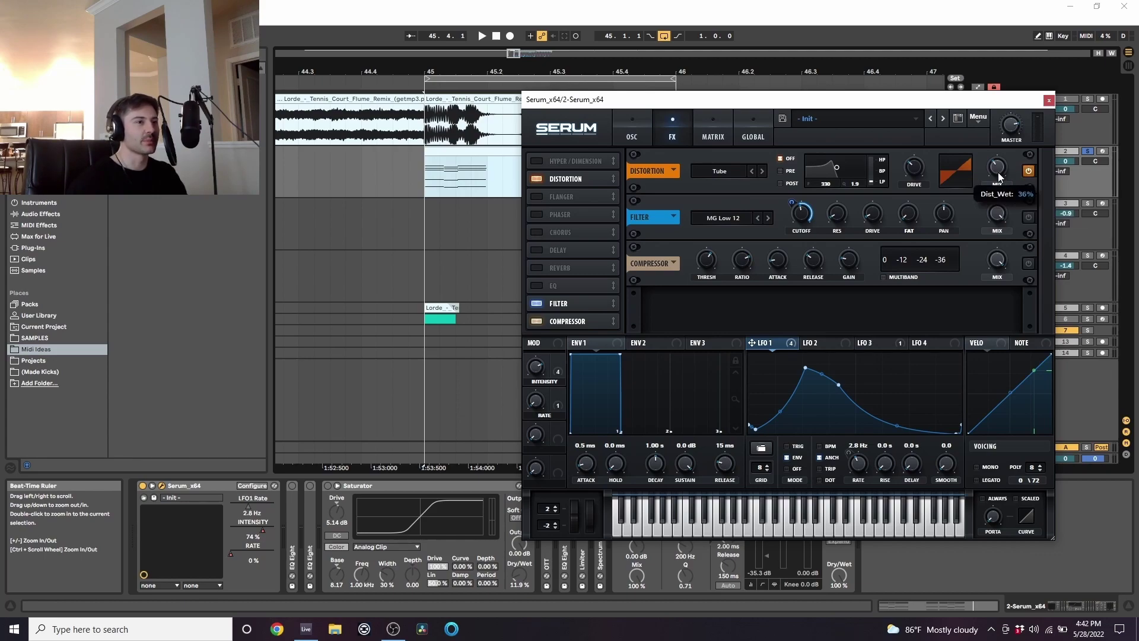
key("space")
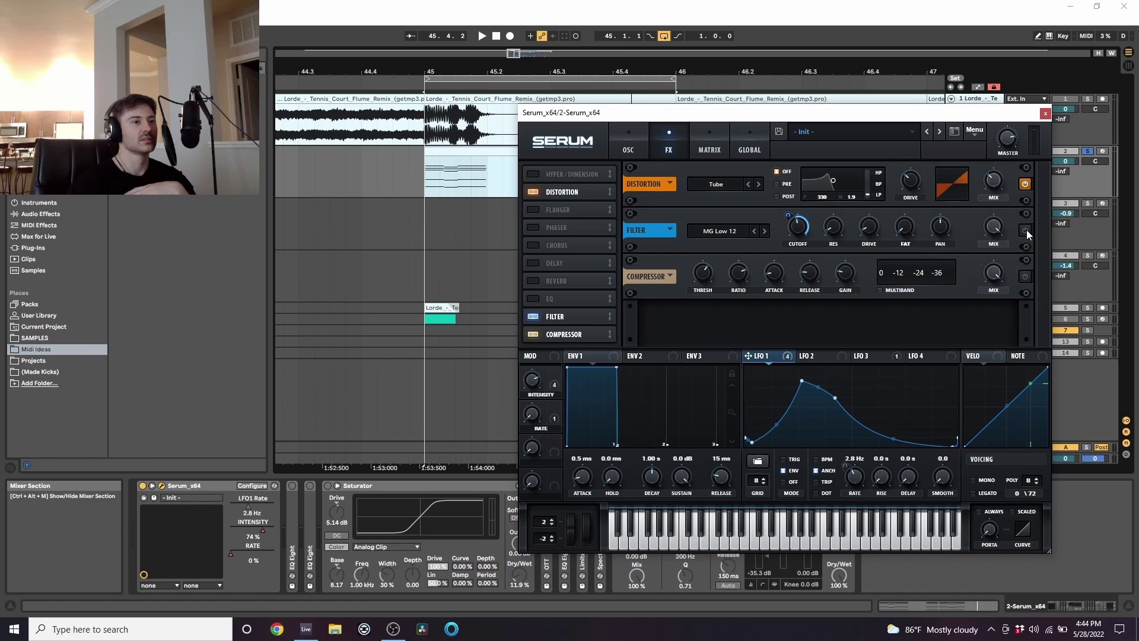
key("space")
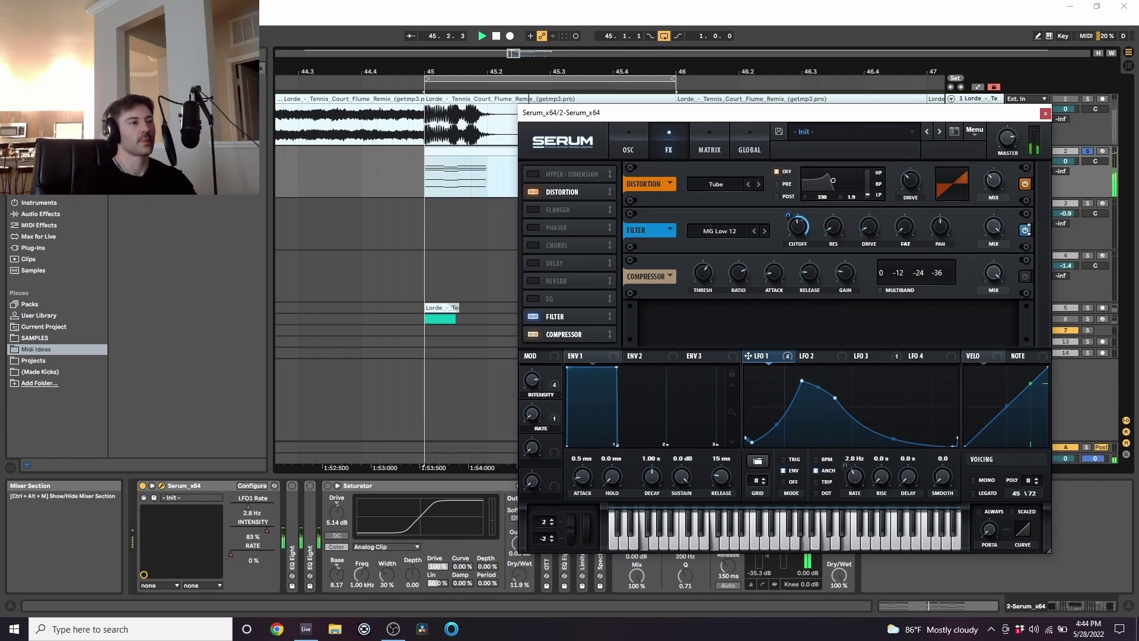
key("space")
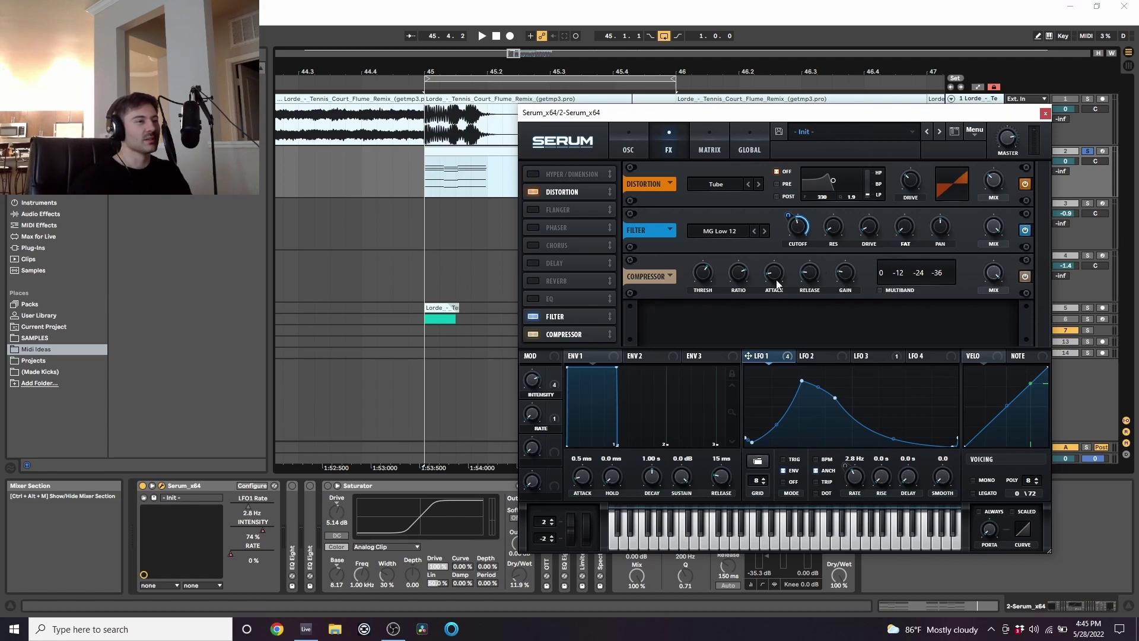
key("space")
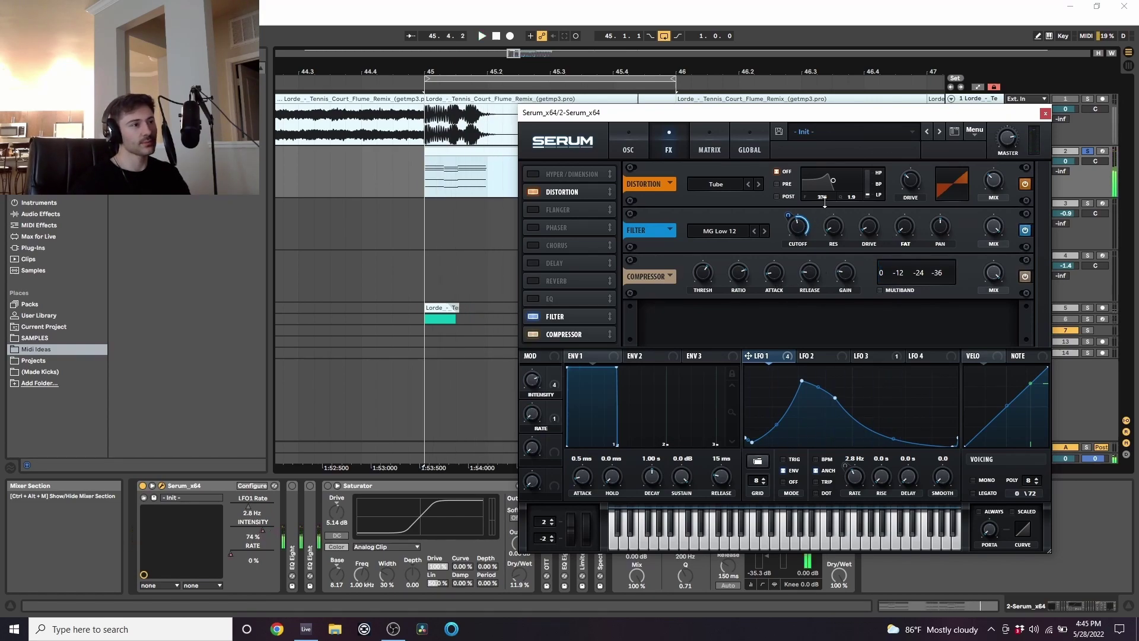
left_click(712, 139)
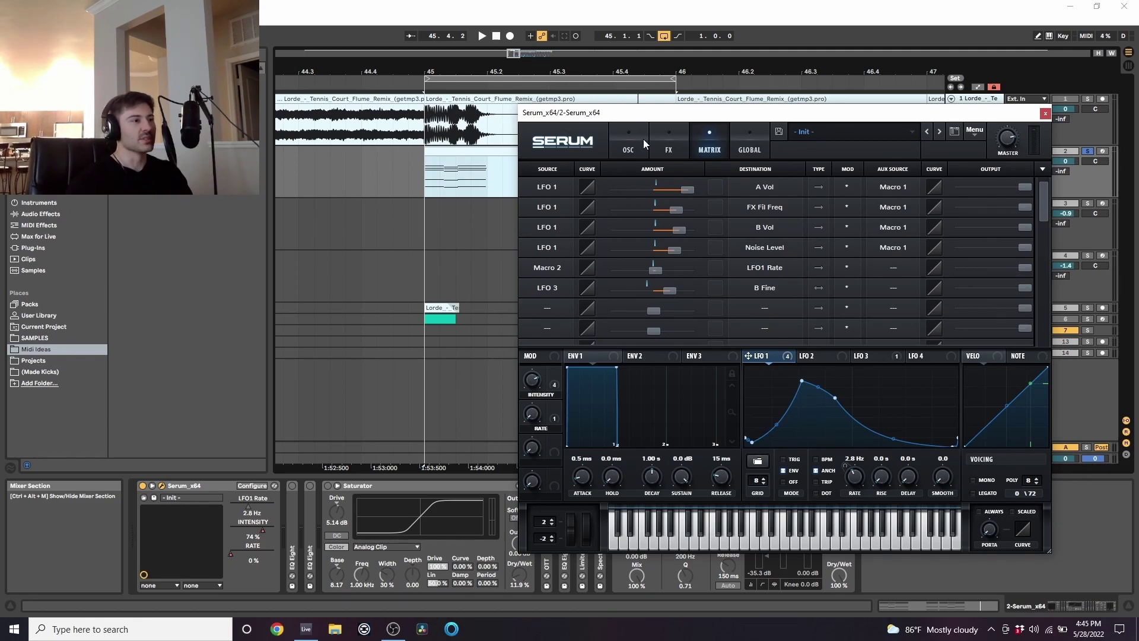
left_click(627, 141)
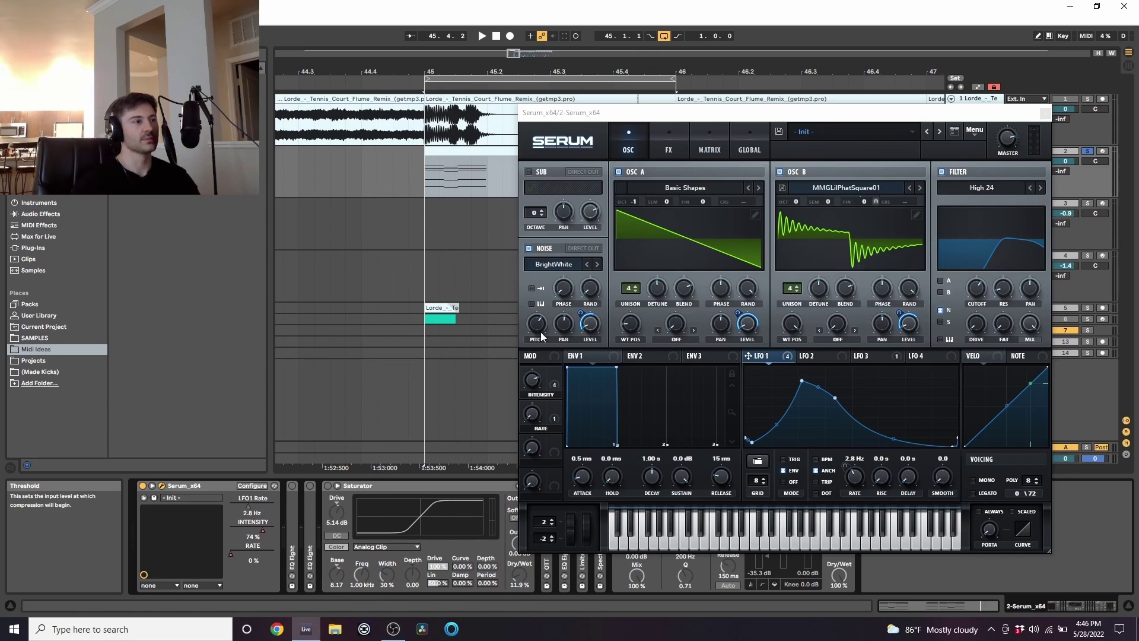
left_click(670, 149)
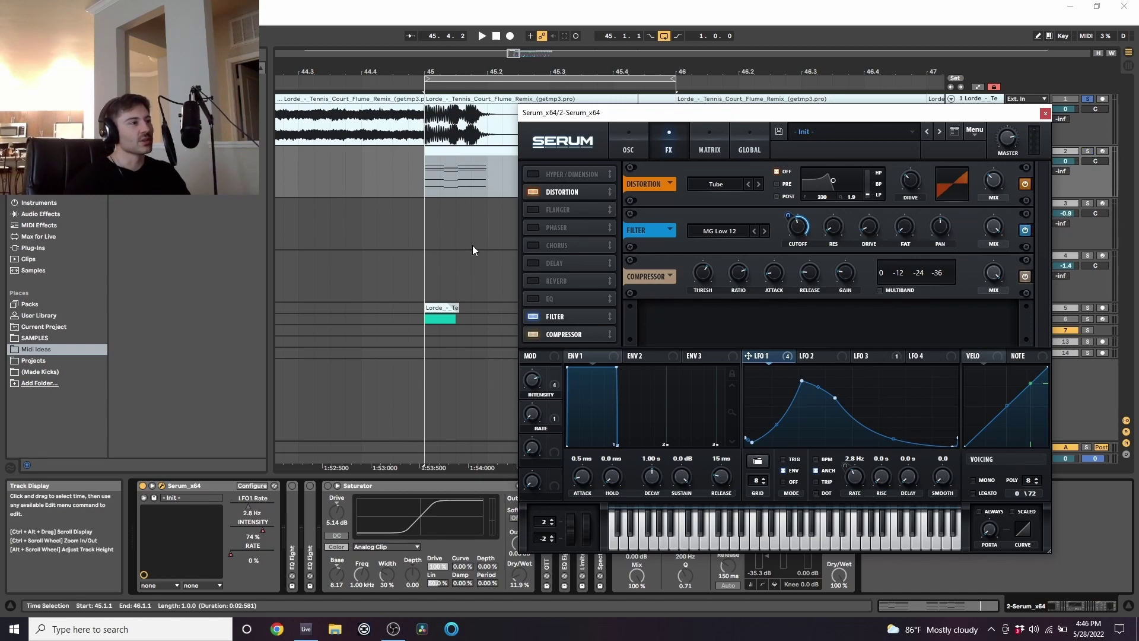
Zoom the arrangement to bars 45–46 and play track 2 from bar 45.
left_click(440, 222)
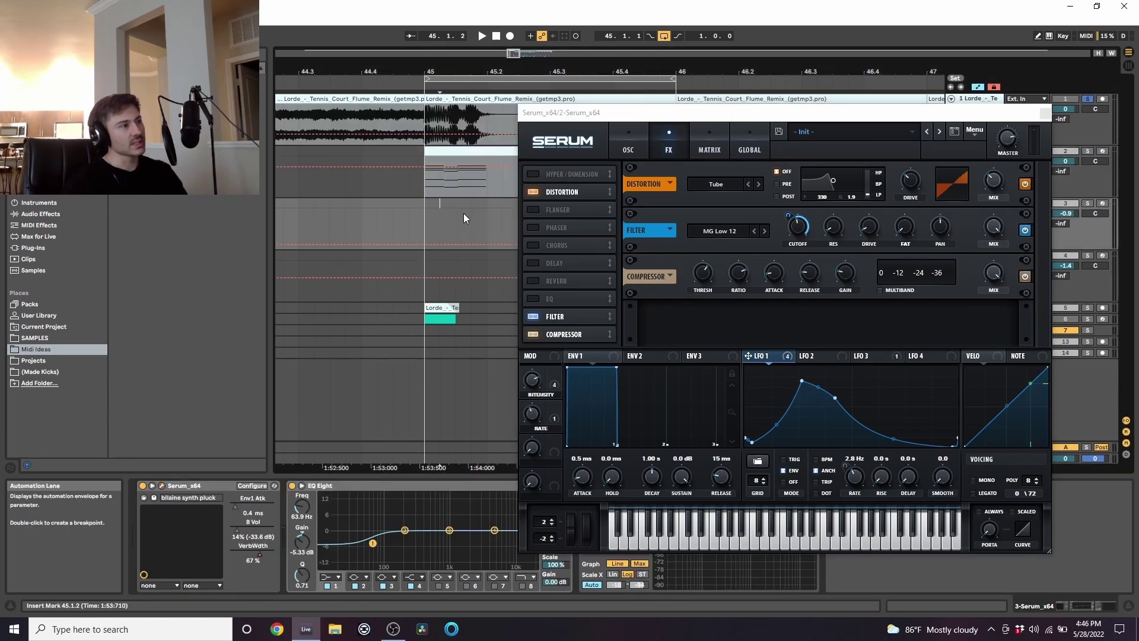
left_click(503, 148)
key("z")
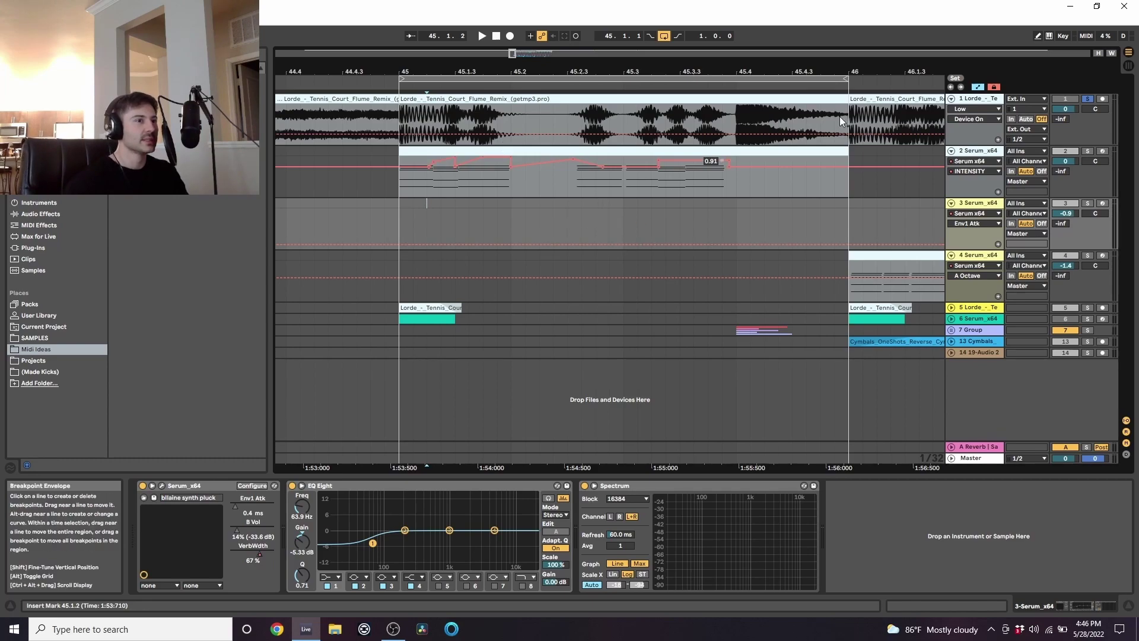
left_click(396, 185)
key("space")
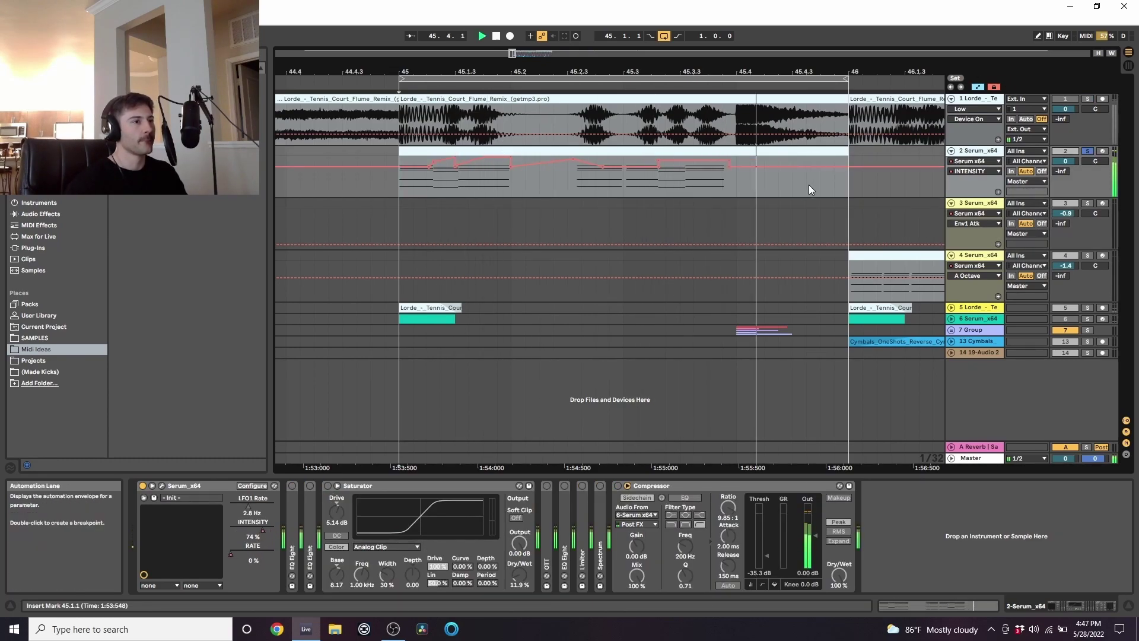
left_click(843, 184)
key("space")
Trial-delete the INTENSITY automation over bars 45–46, audition, restore it with undo, and reopen Serum.
left_click_drag(842, 184, 393, 170)
key("Delete")
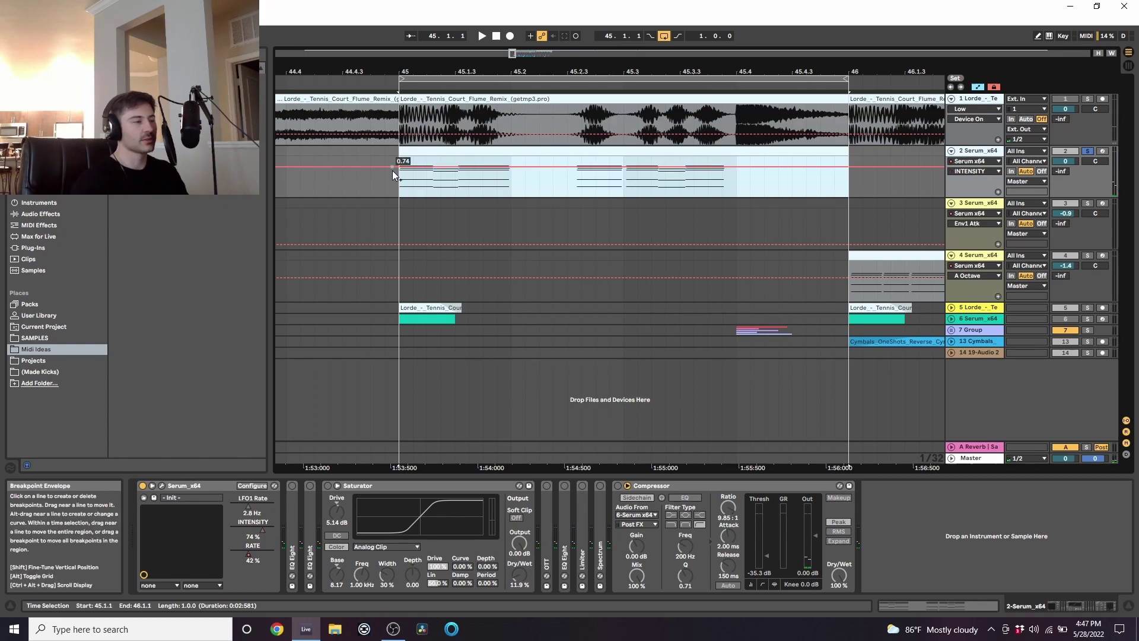
key("space")
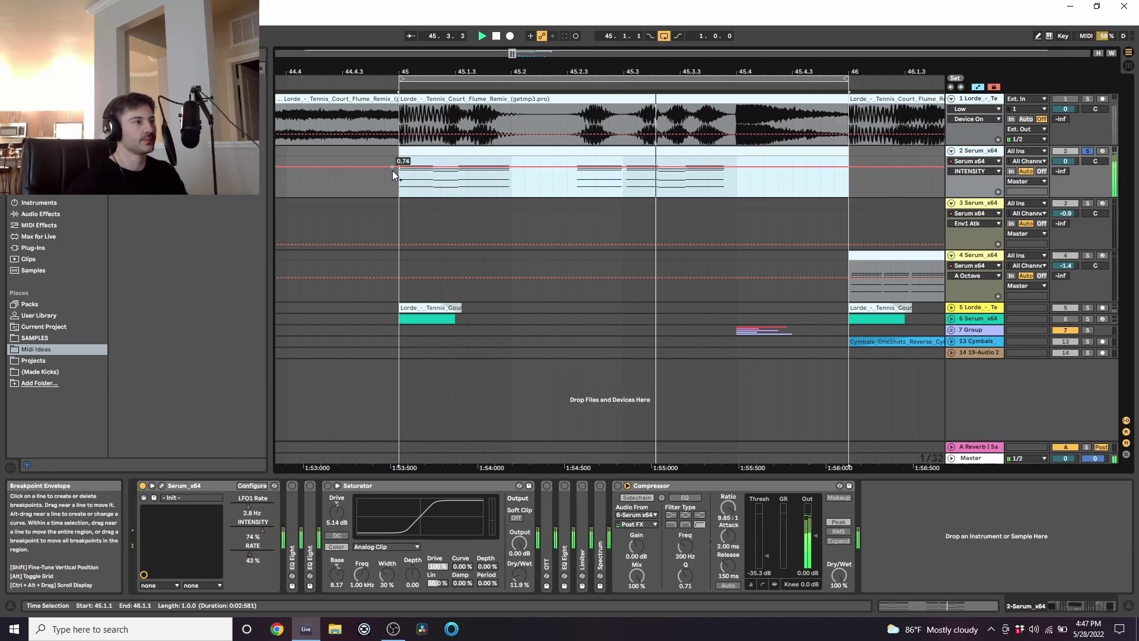
key("space")
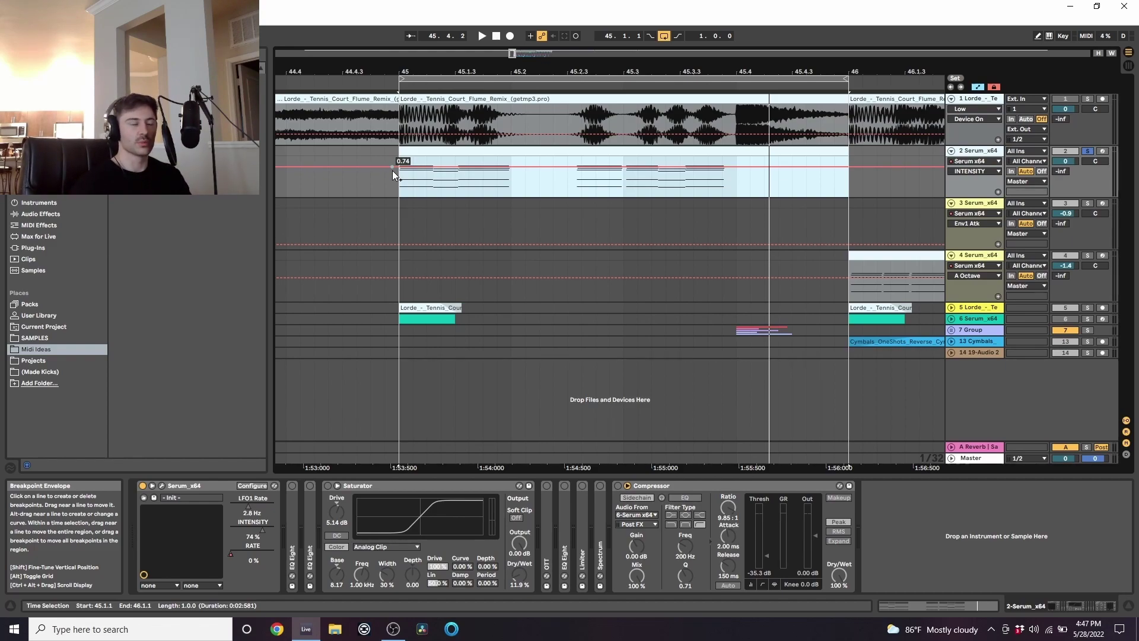
key("ctrl+z")
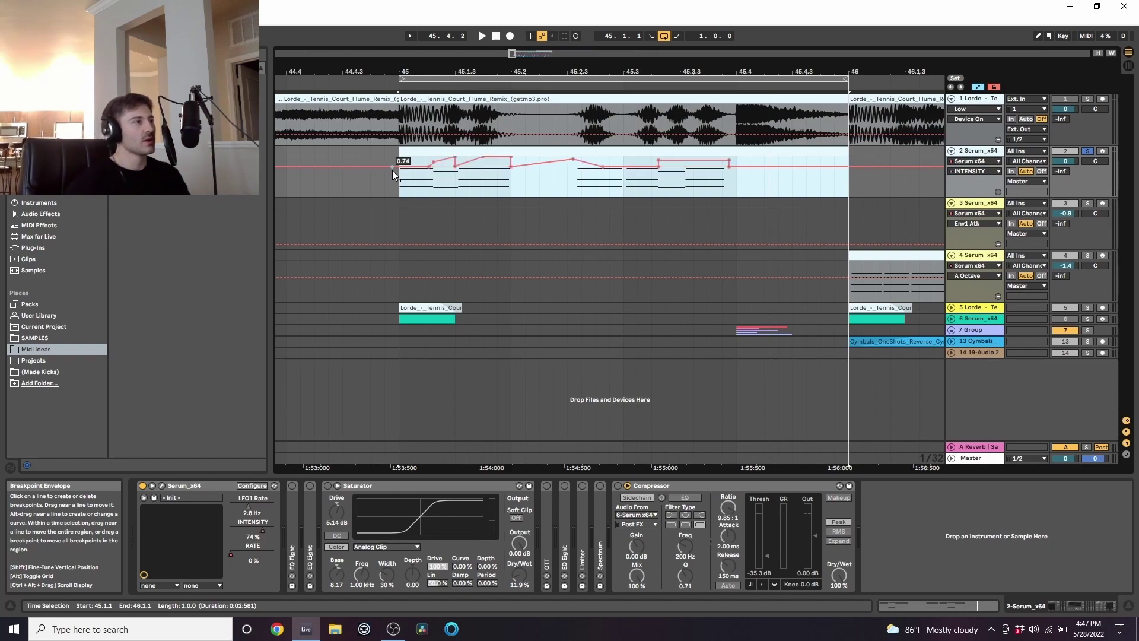
left_click(400, 189)
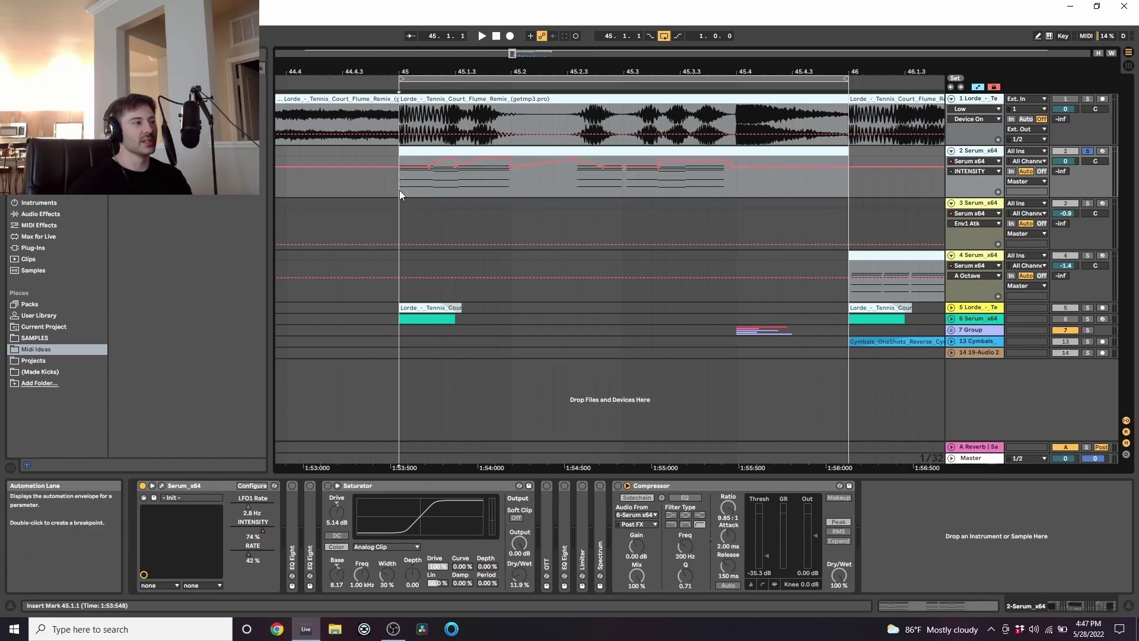
key("space")
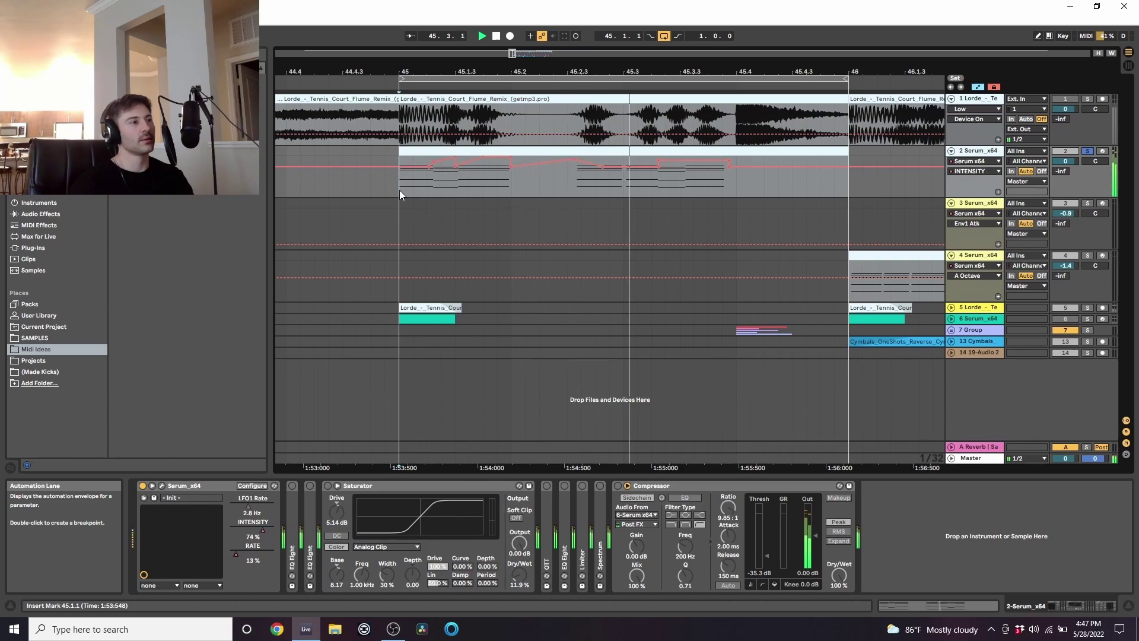
key("space")
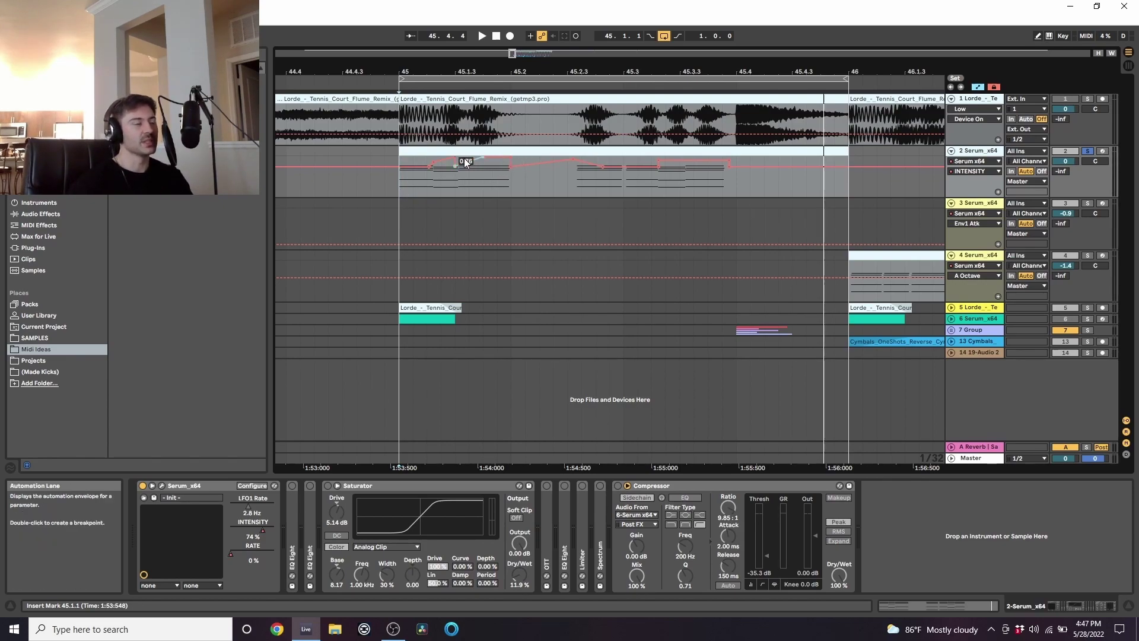
left_click(455, 183)
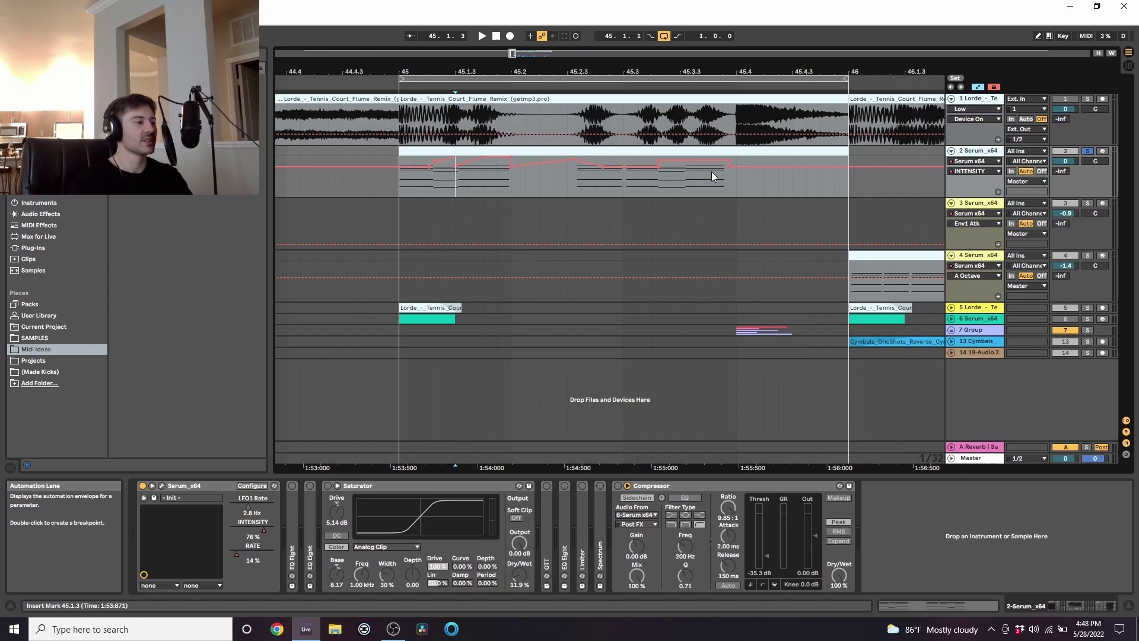
key("ctrl+alt+p")
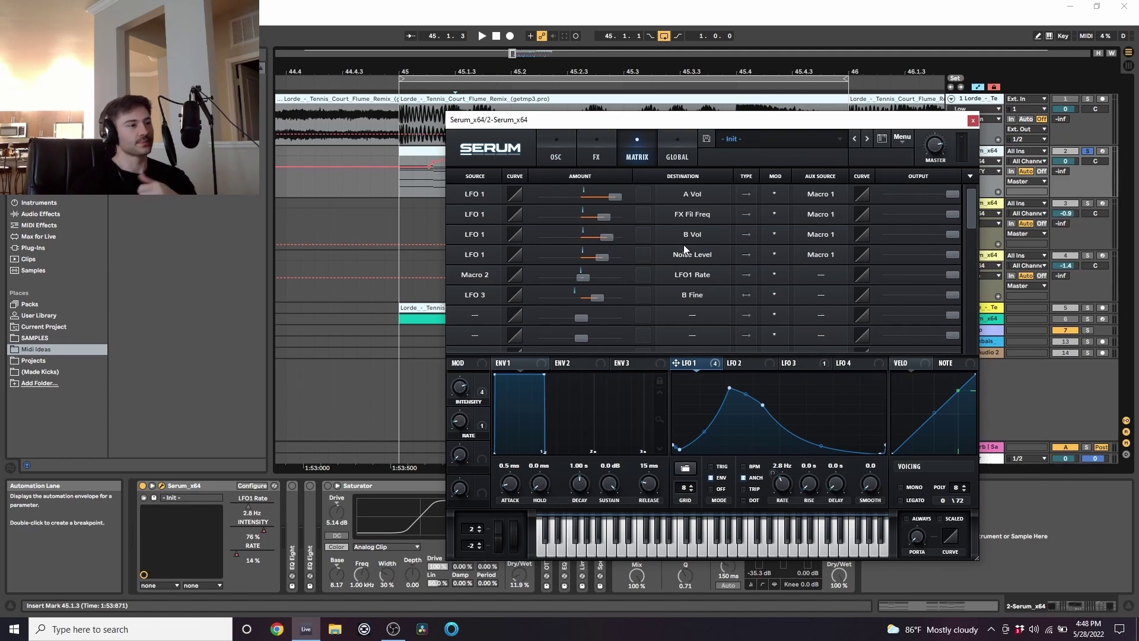
Move the Serum window aside and switch track 2's automation lane to RATE.
left_click(556, 155)
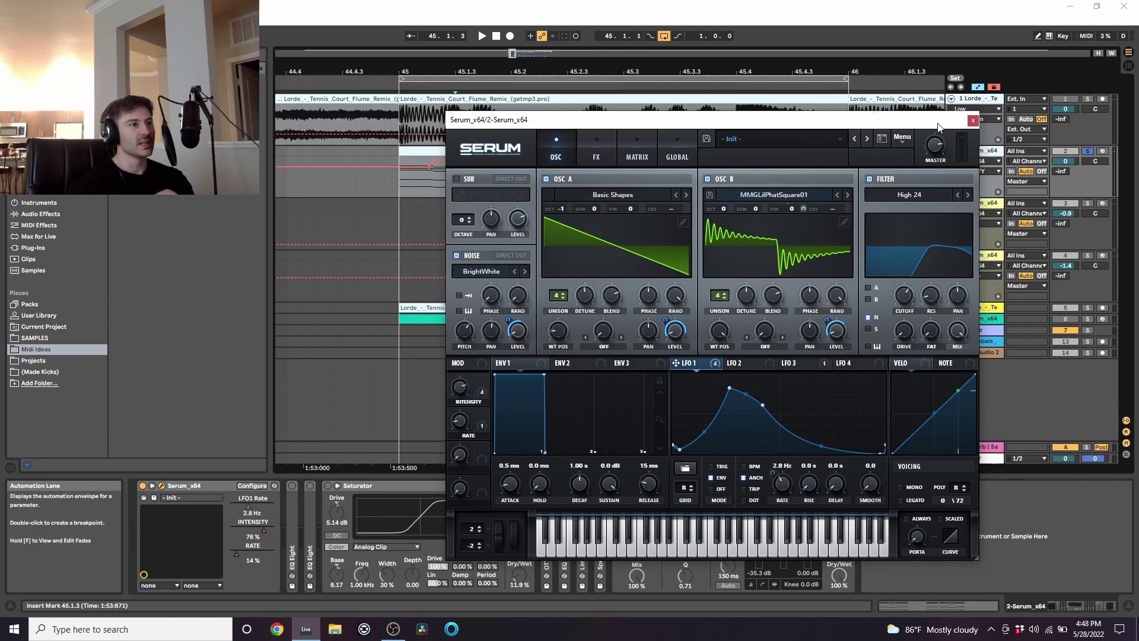
left_click_drag(950, 119, 990, 291)
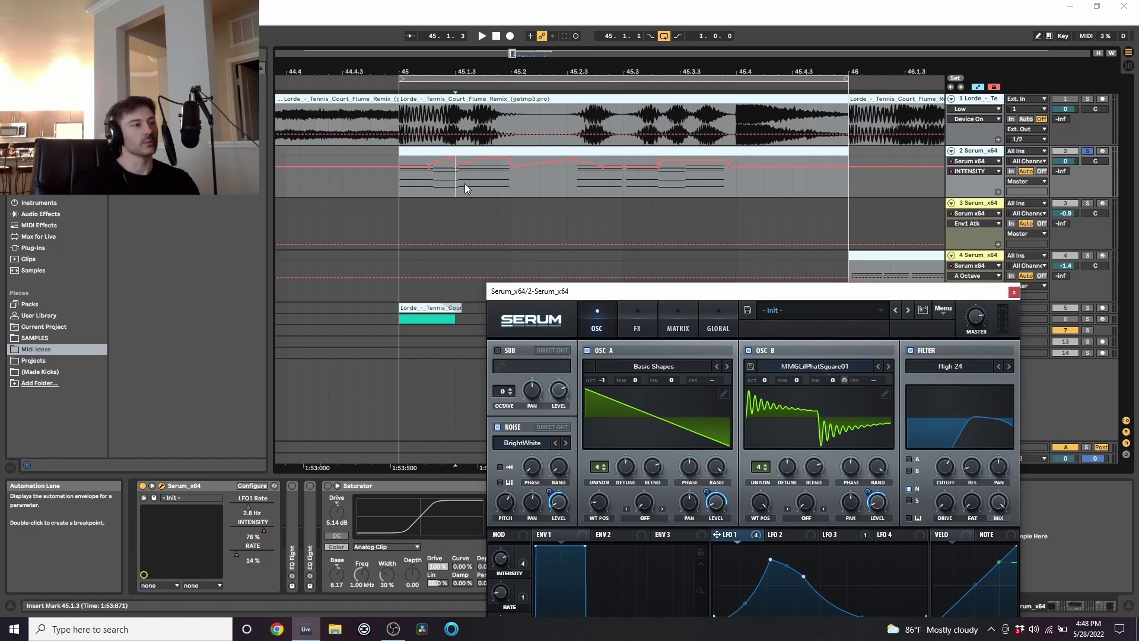
left_click(236, 550)
left_click(496, 158)
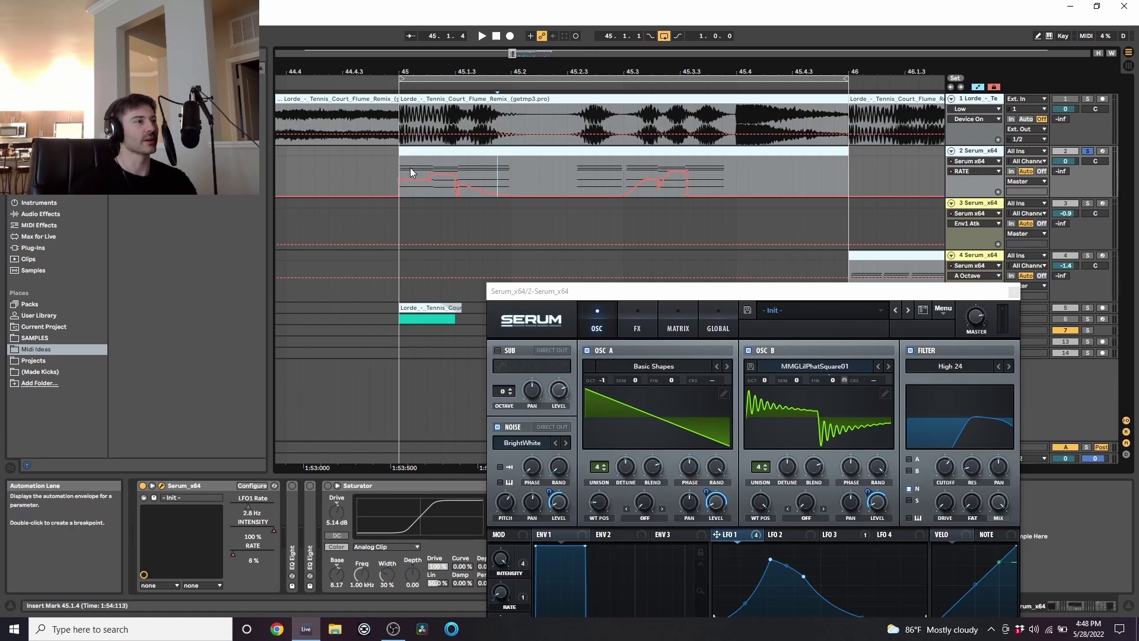
left_click(623, 123)
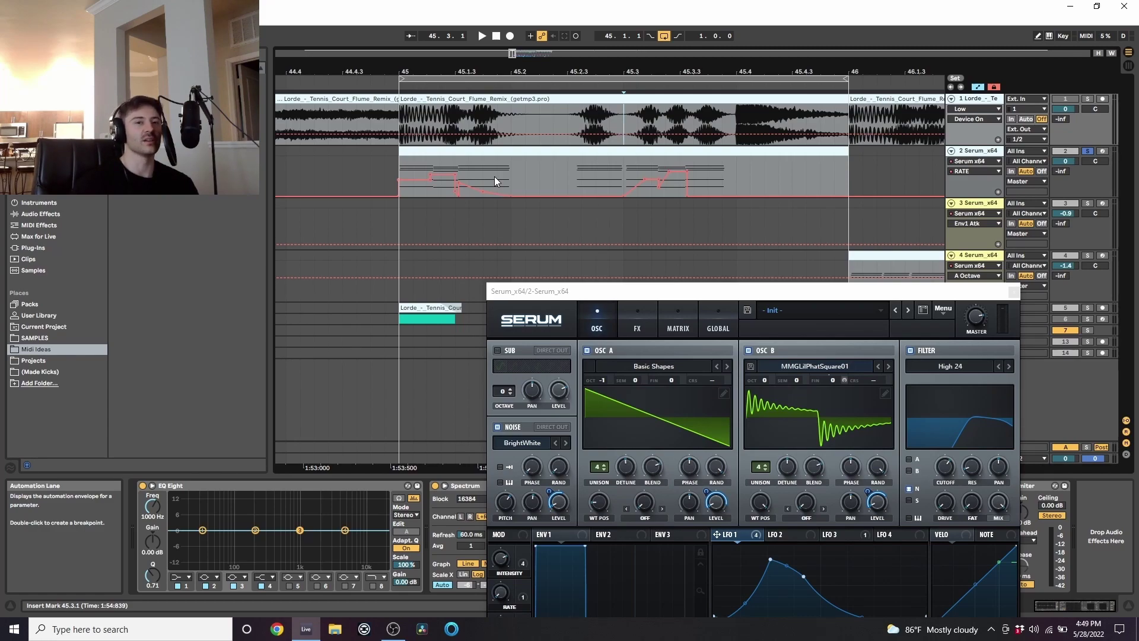
Show track 2's Serum device chain and close the Serum window.
left_click(622, 184)
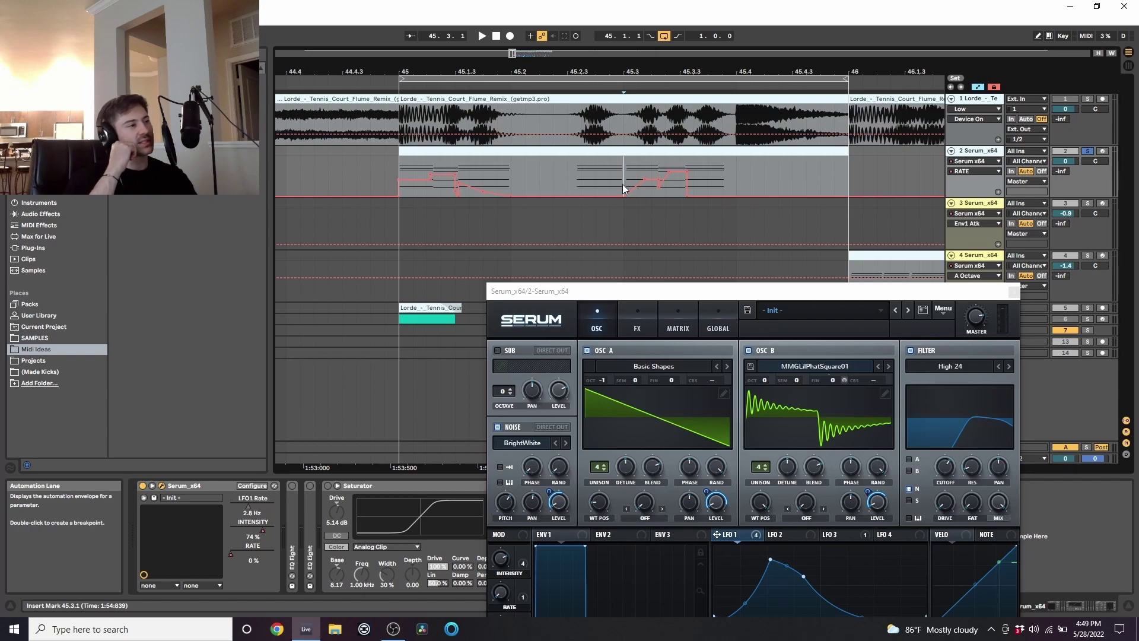
left_click_drag(802, 296, 763, 184)
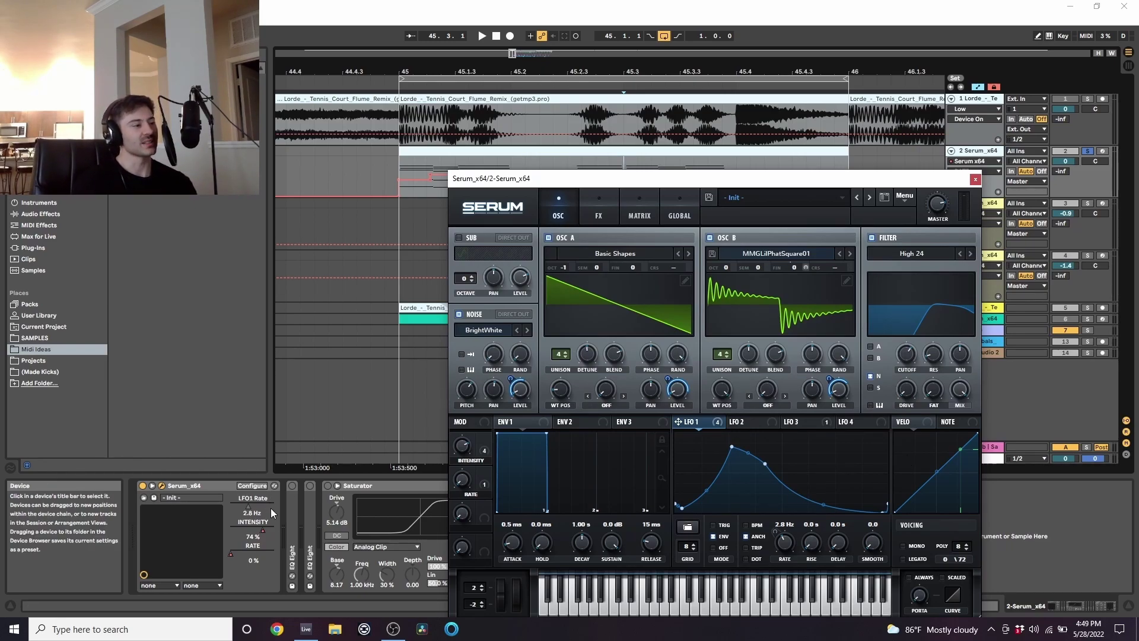
left_click(974, 179)
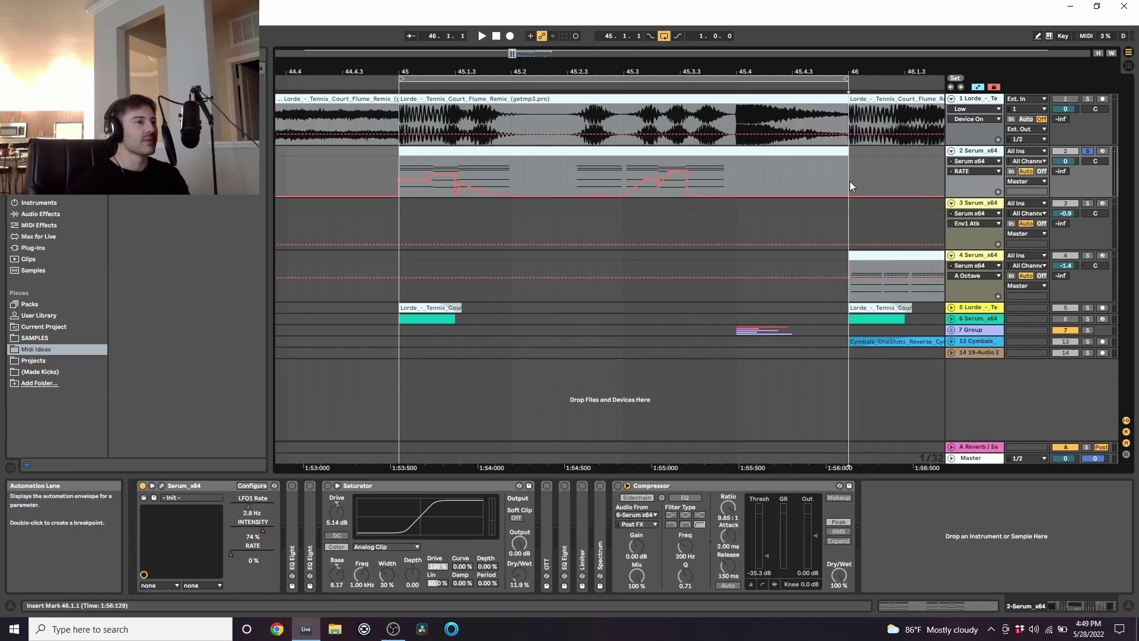
Delete the RATE automation over bar 45, audition without it, undo, and reopen Serum.
left_click_drag(849, 180, 404, 191)
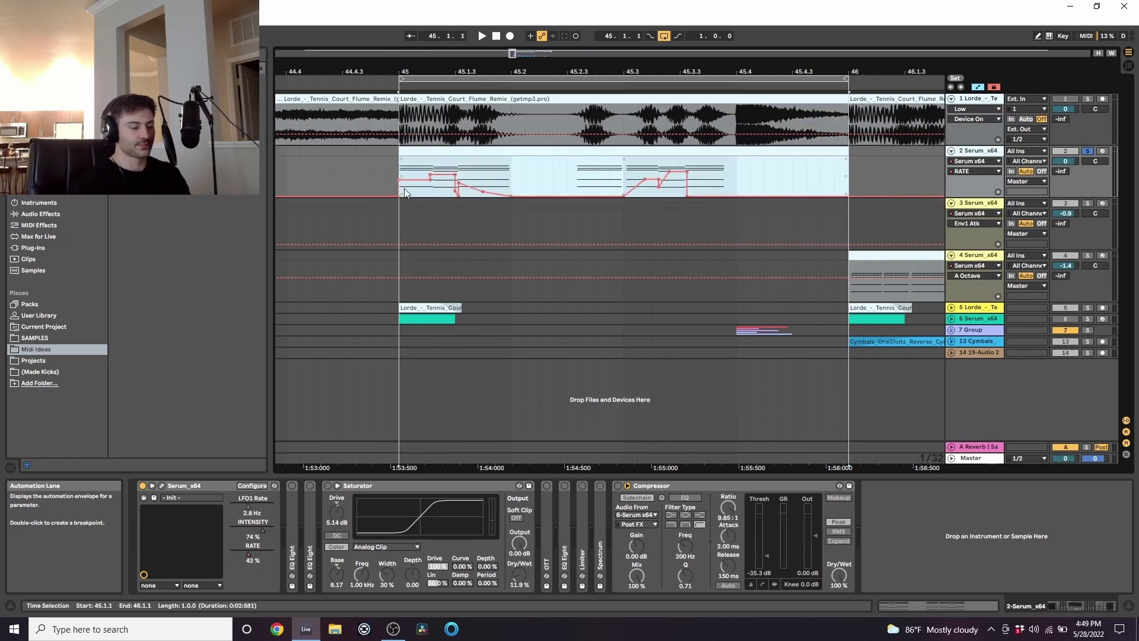
key("Delete")
left_click(397, 178)
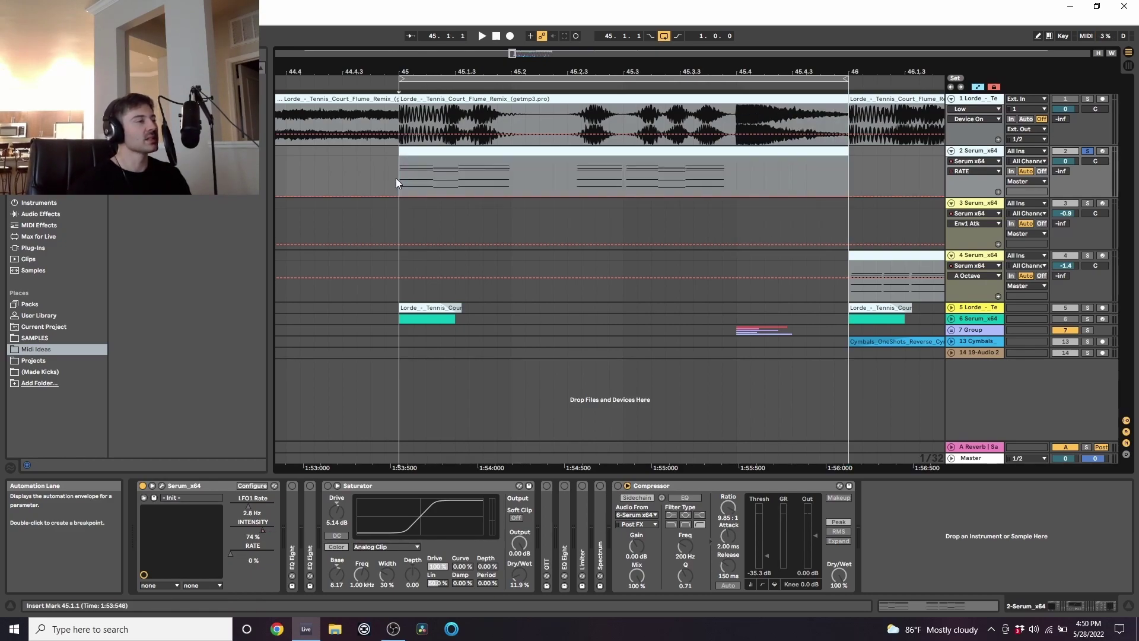
key("space")
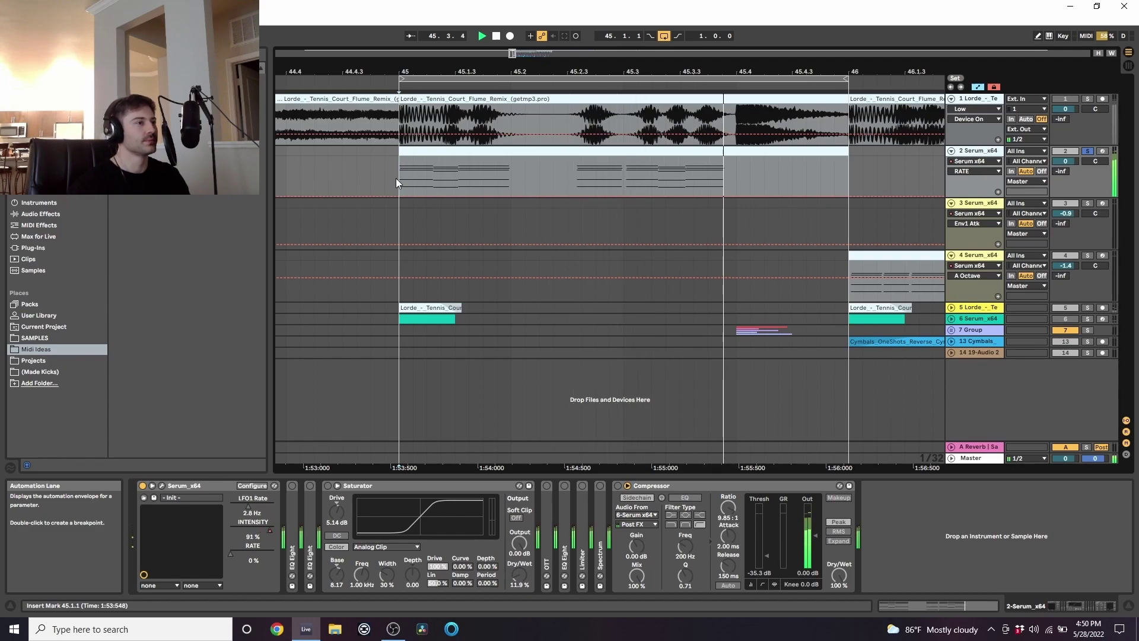
key("ctrl+z")
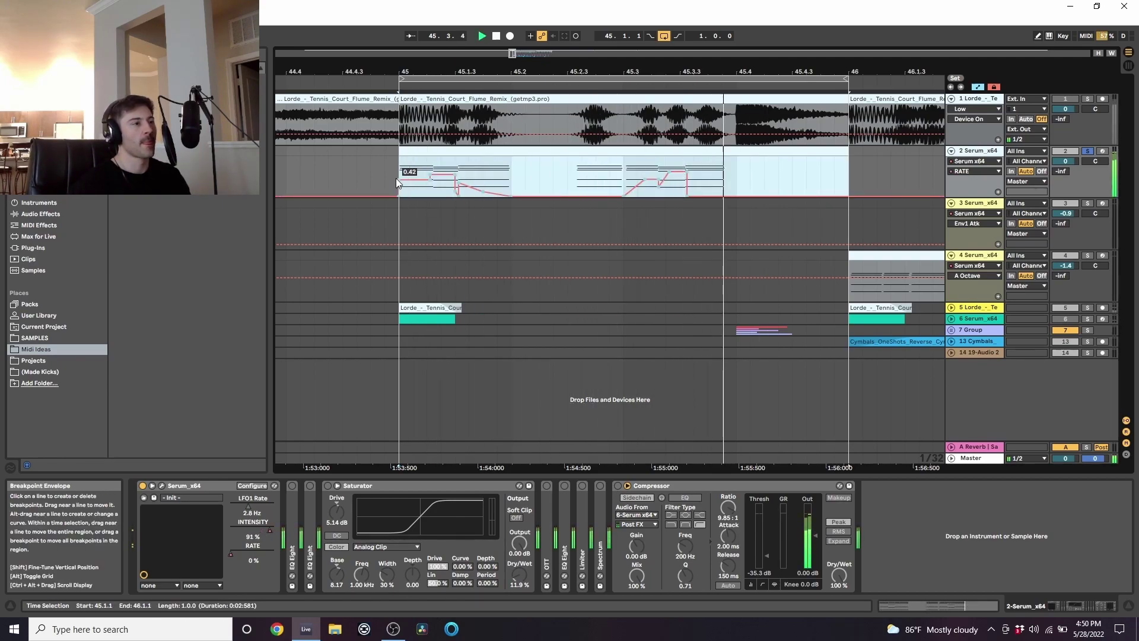
left_click(812, 161)
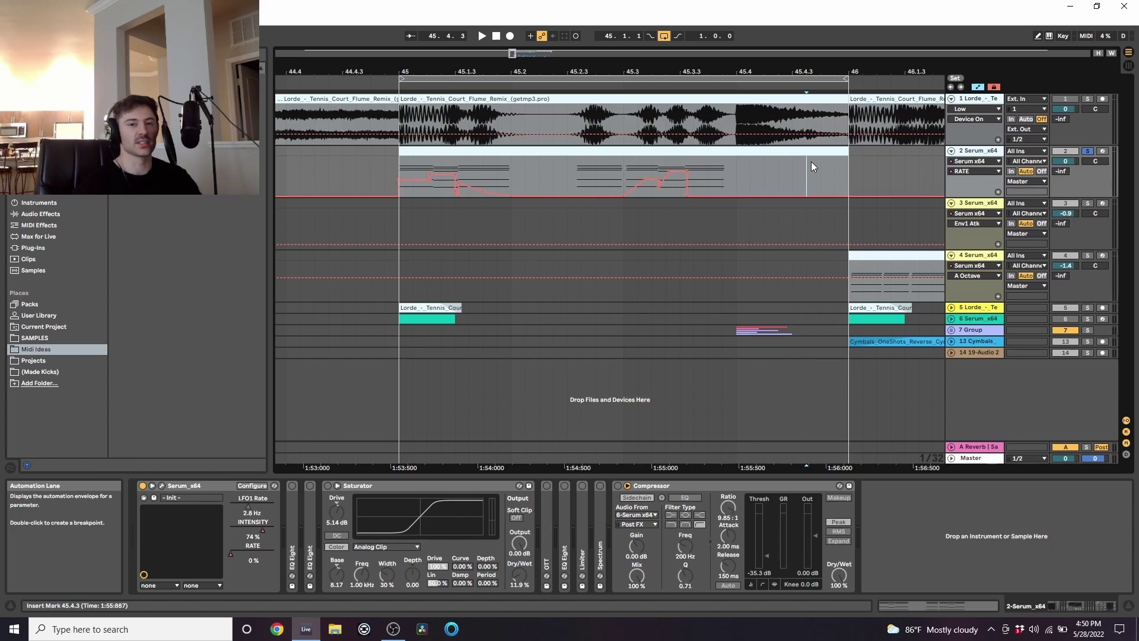
left_click(162, 485)
Check the matrix and LFO 3, switch off oscillator A, audition bars 45–46, and close Serum.
left_click(640, 209)
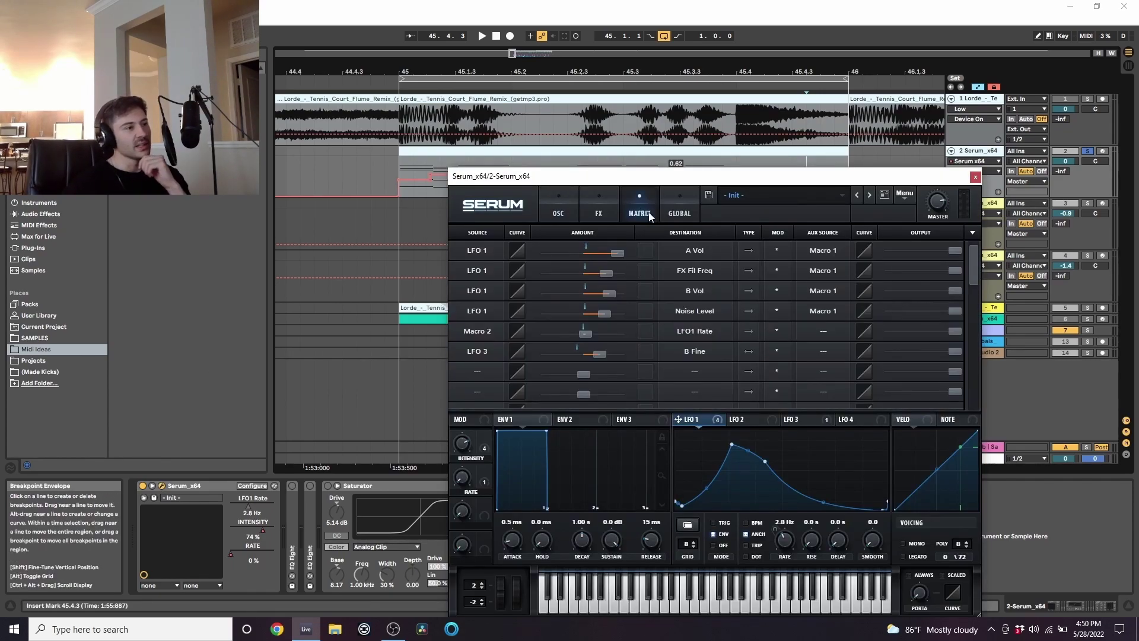
left_click(793, 421)
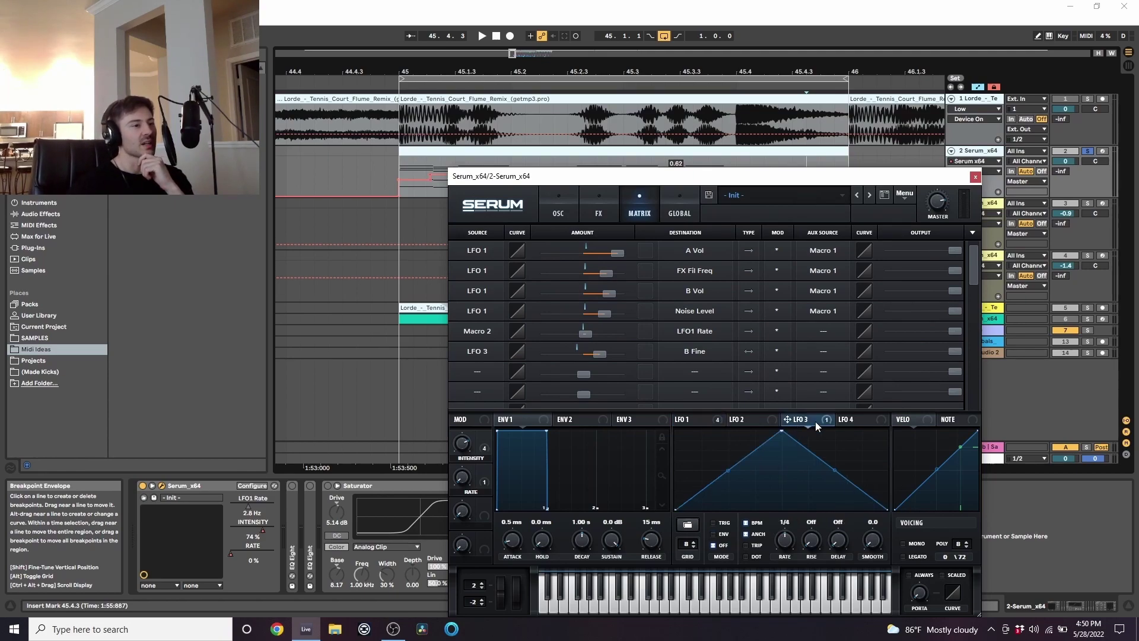
left_click(552, 213)
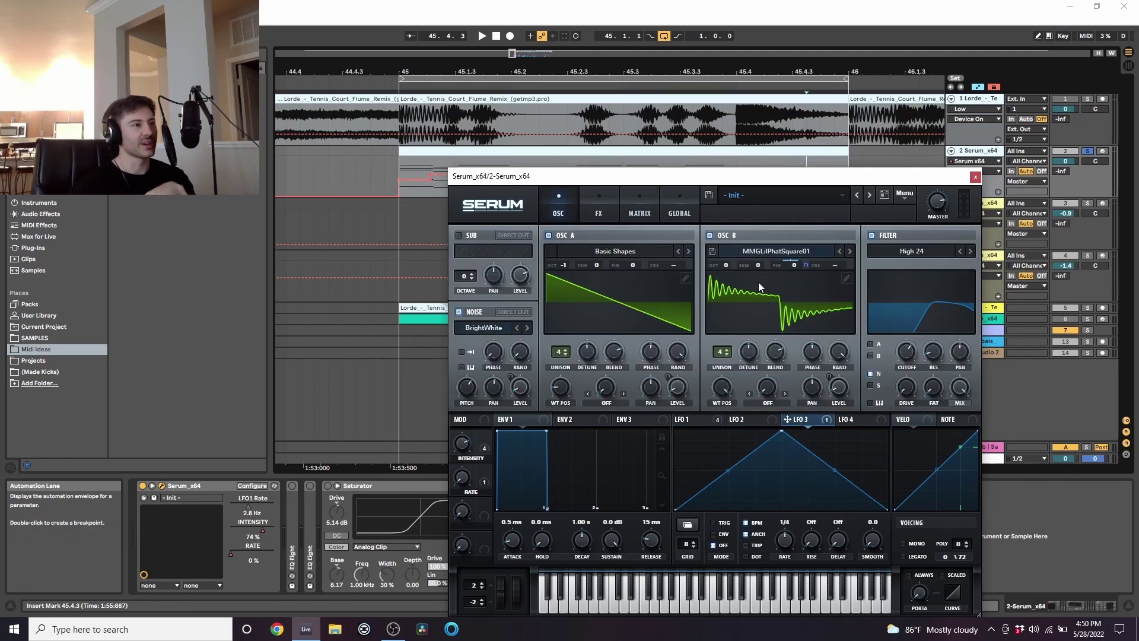
left_click(547, 235)
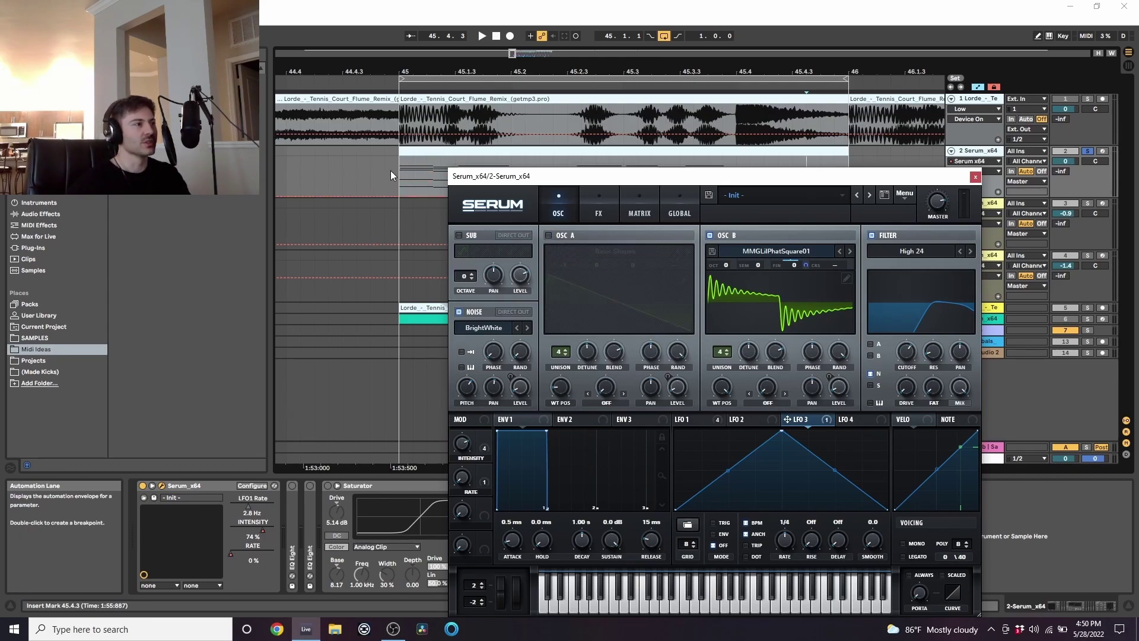
left_click(414, 147)
key("space")
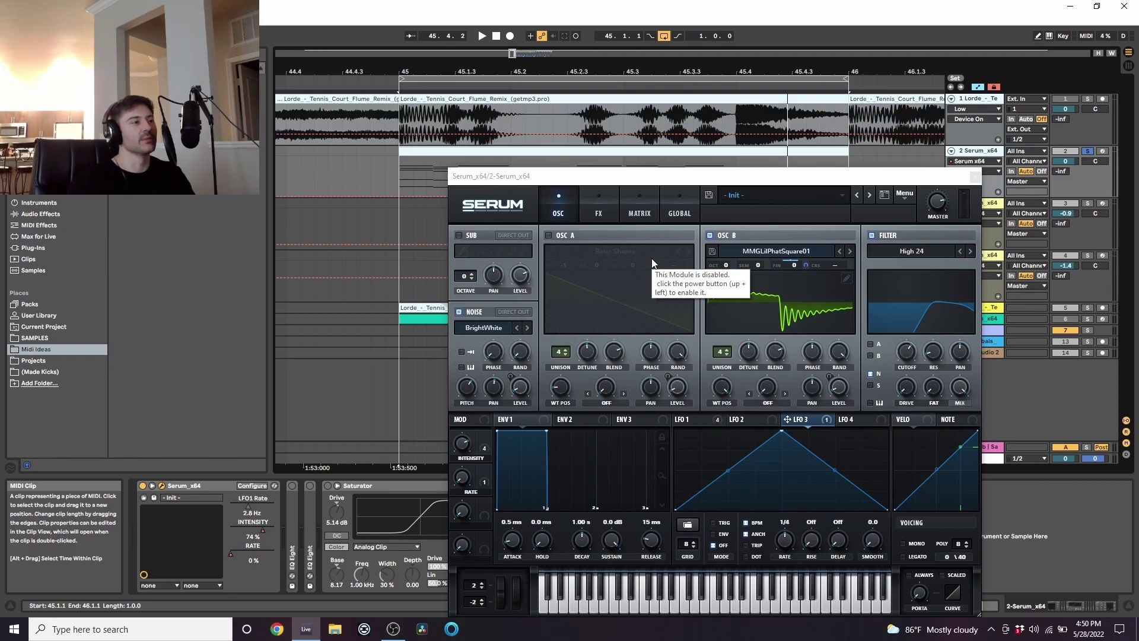
left_click(975, 176)
Unfold the second EQ Eight to show its high-pass curve and enable the Saturator.
left_click(291, 486)
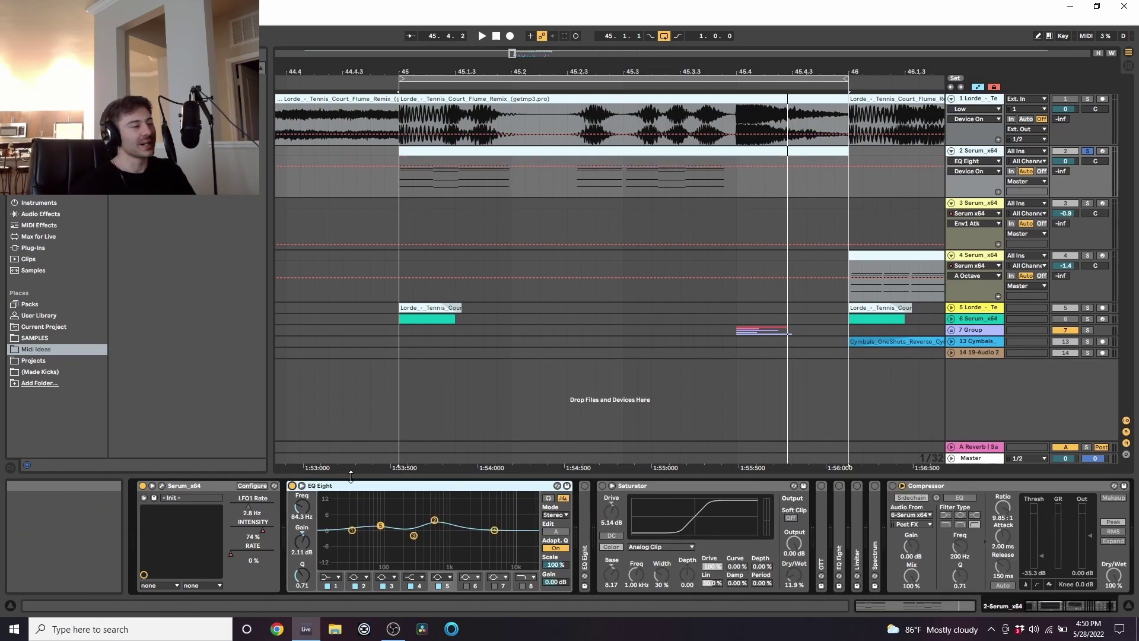
double_click(585, 528)
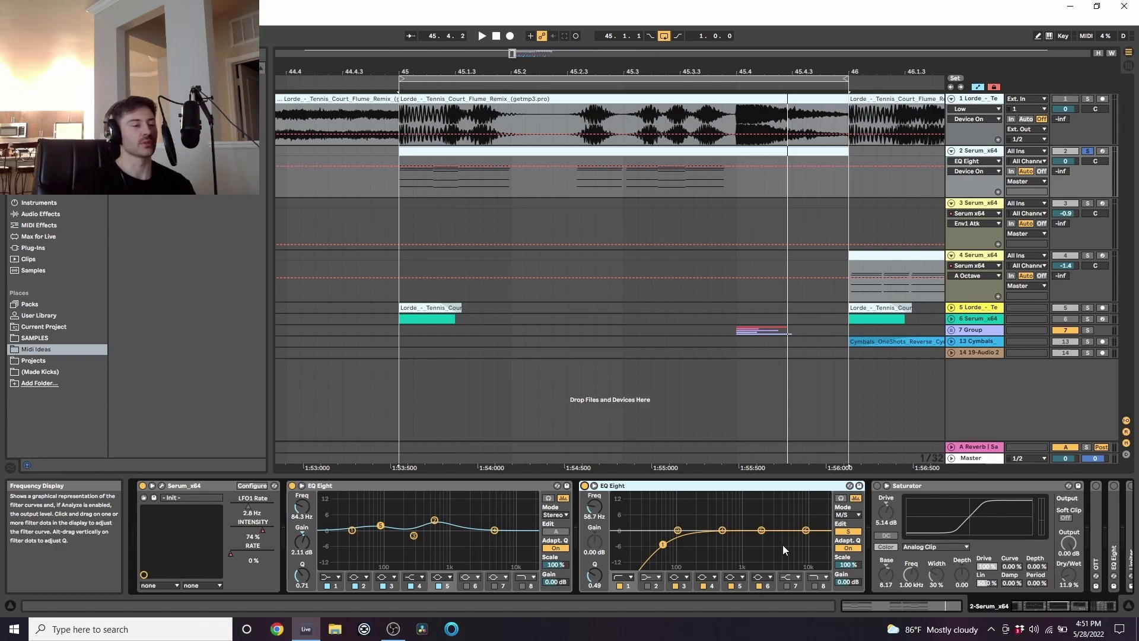
left_click(876, 485)
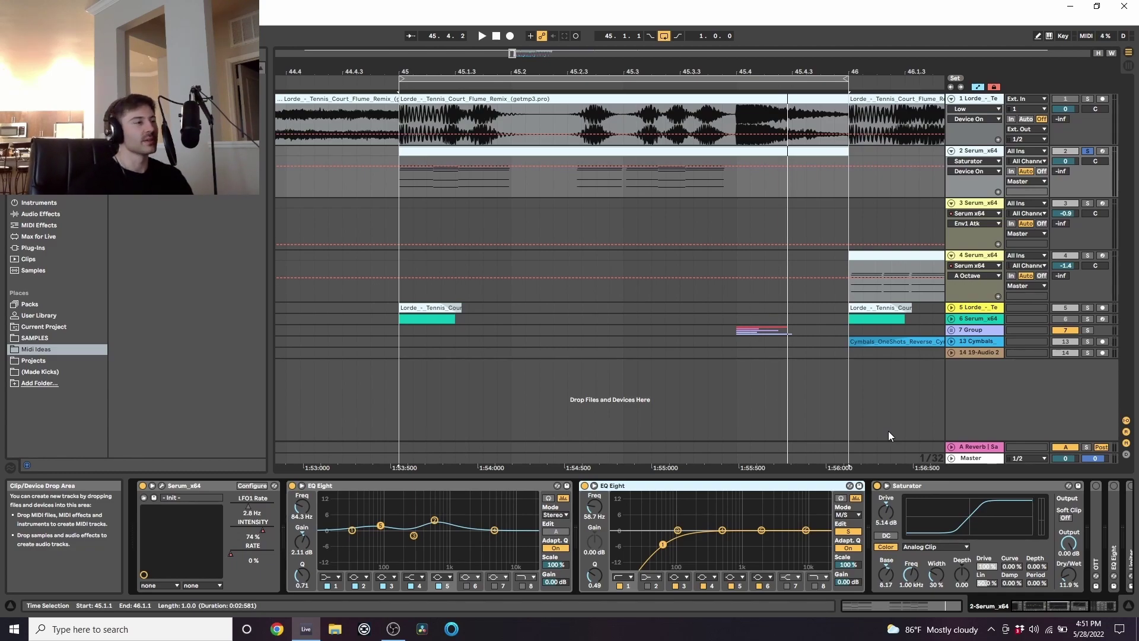
left_click(522, 101)
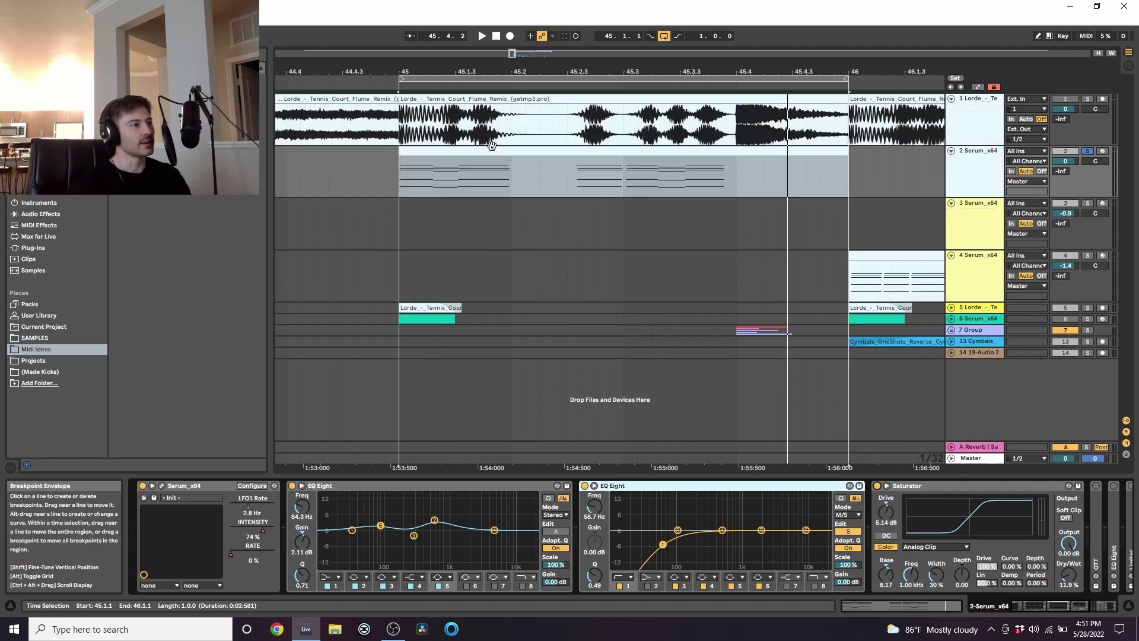
Compare the loop with the Saturator bypassed and on, then expand the OTT device.
left_click(492, 149, "shift")
key("space")
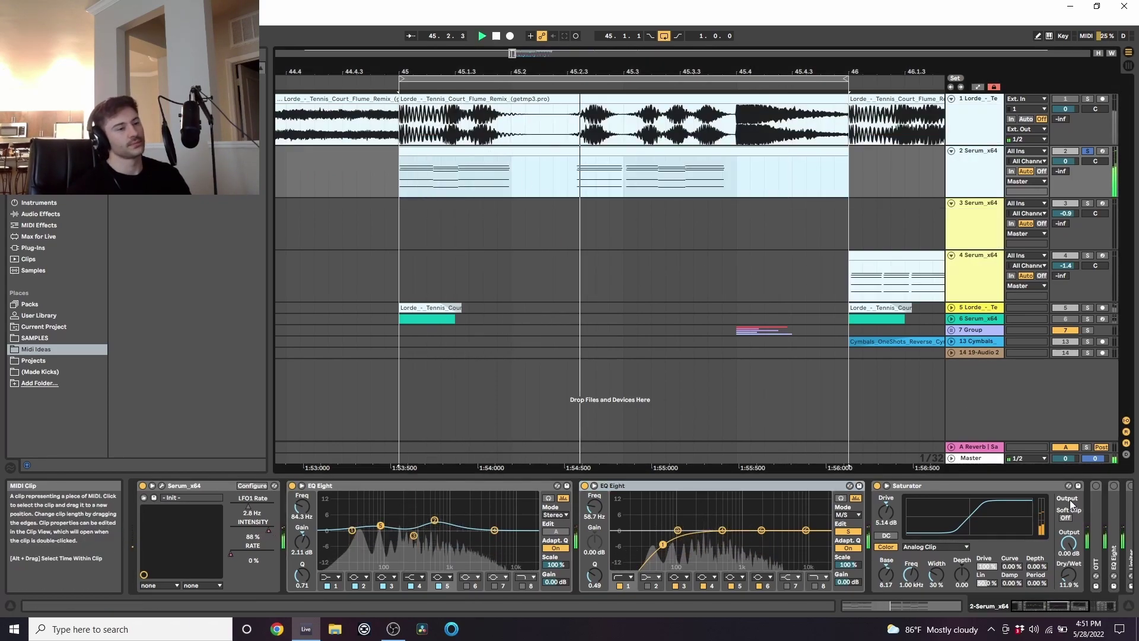
left_click(877, 485)
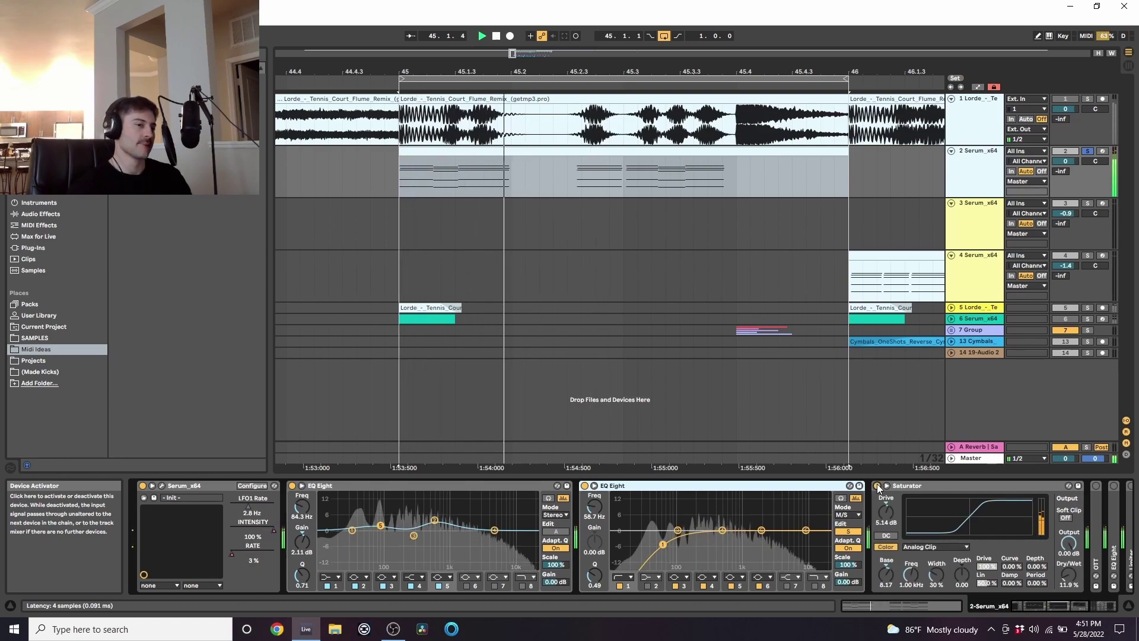
left_click(877, 485)
scroll(753, 510, "down", 5)
double_click(755, 511)
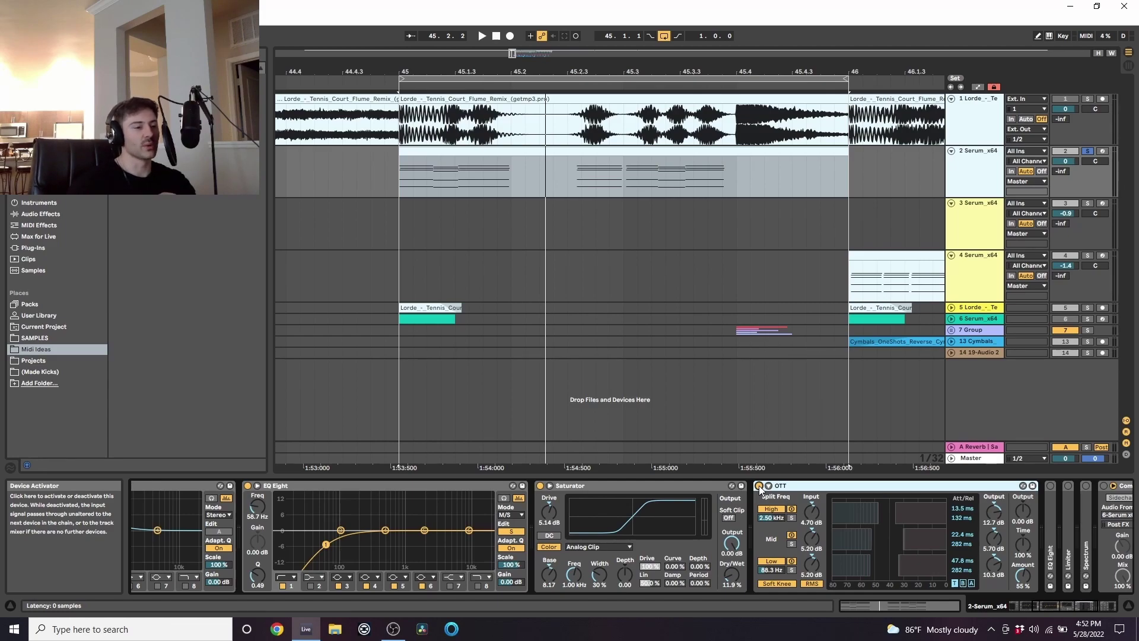
A/B the OTT during playback, then move an EQ Eight to follow OTT.
left_click(427, 151)
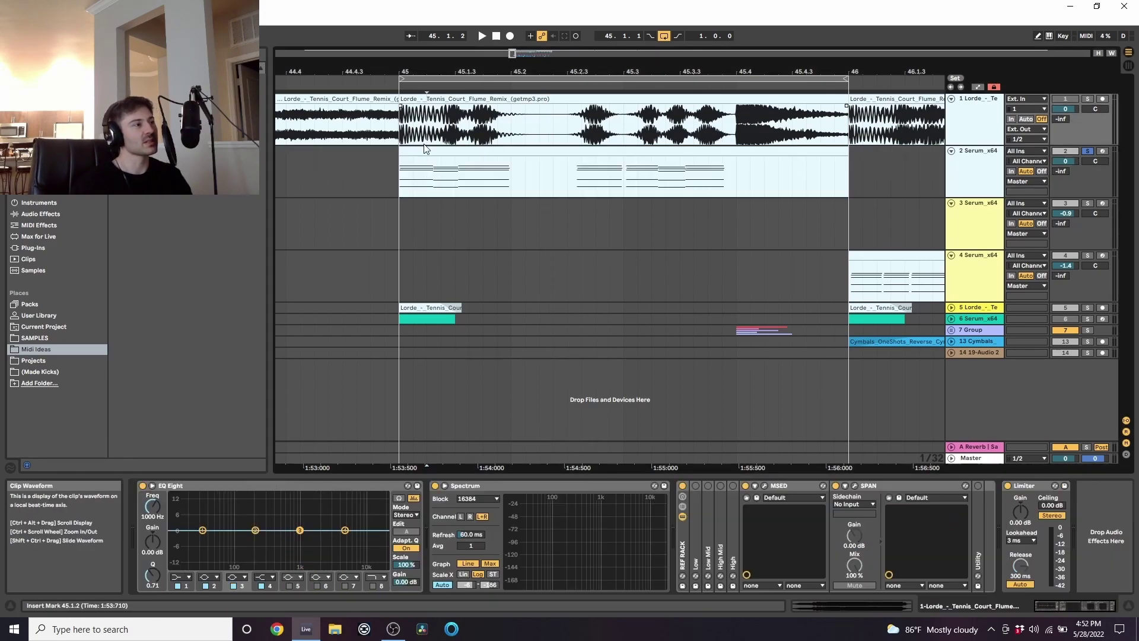
key("space")
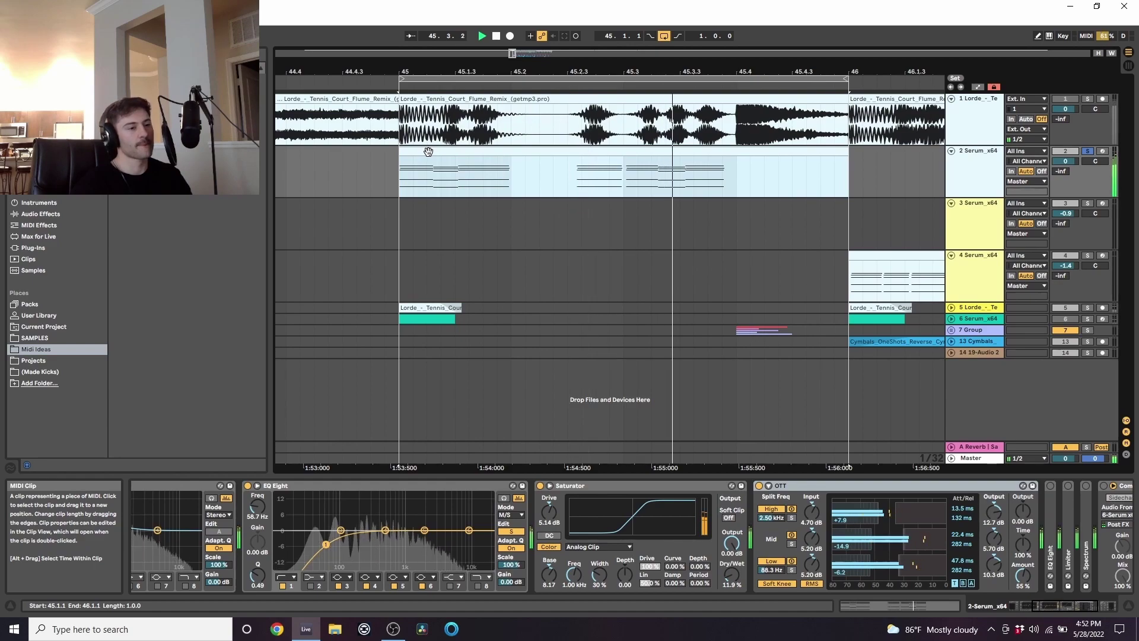
left_click(760, 486)
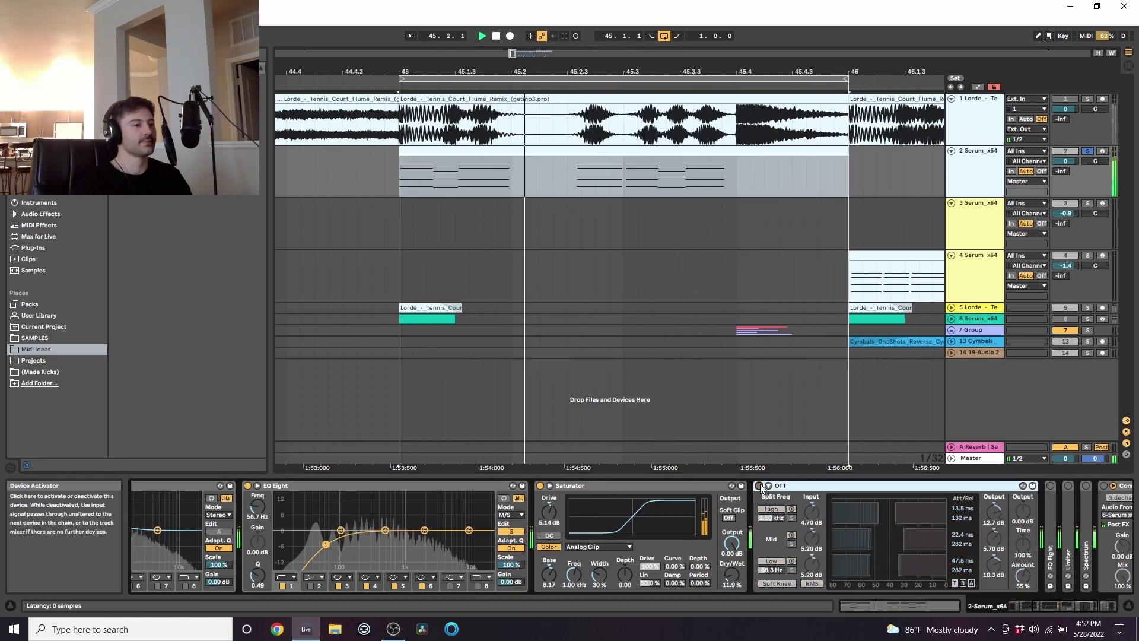
left_click(760, 486)
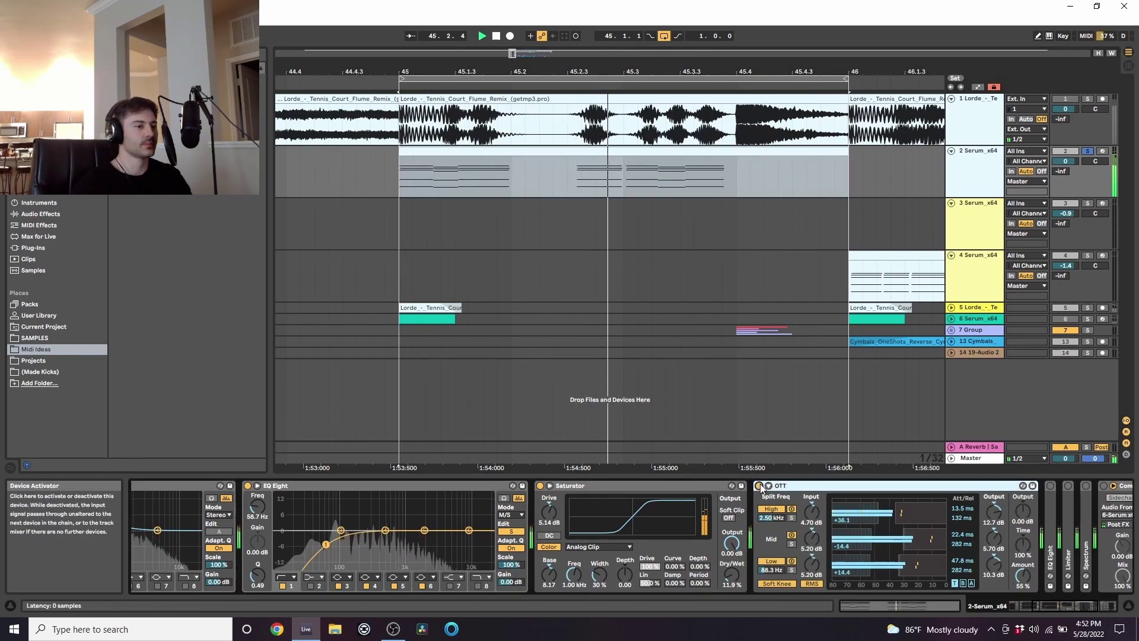
key("space")
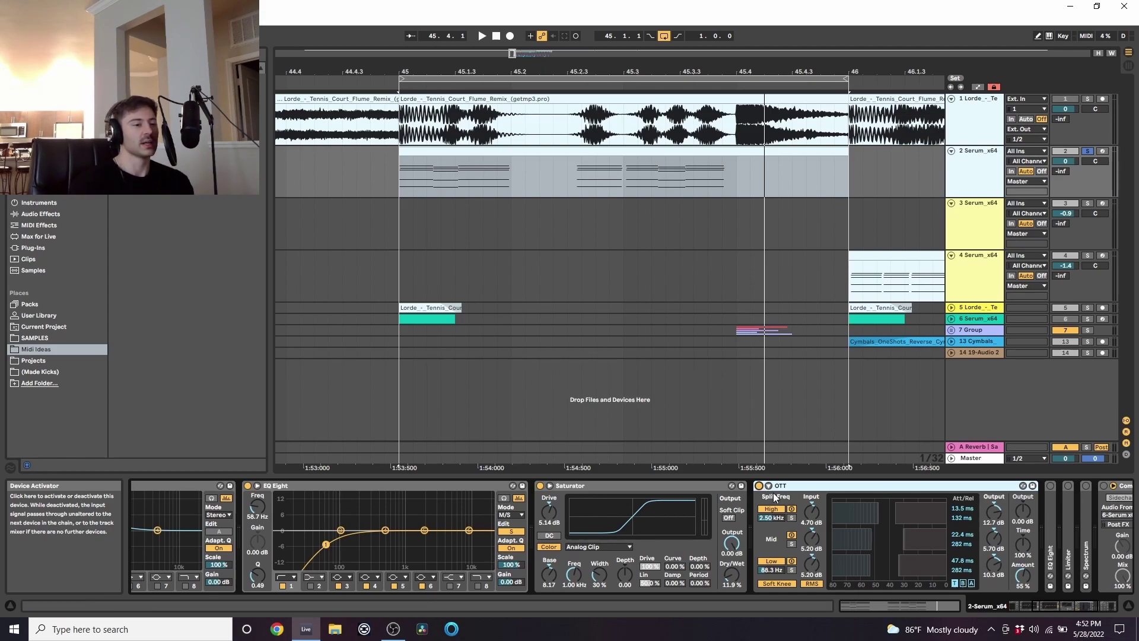
left_click_drag(285, 485, 1041, 587)
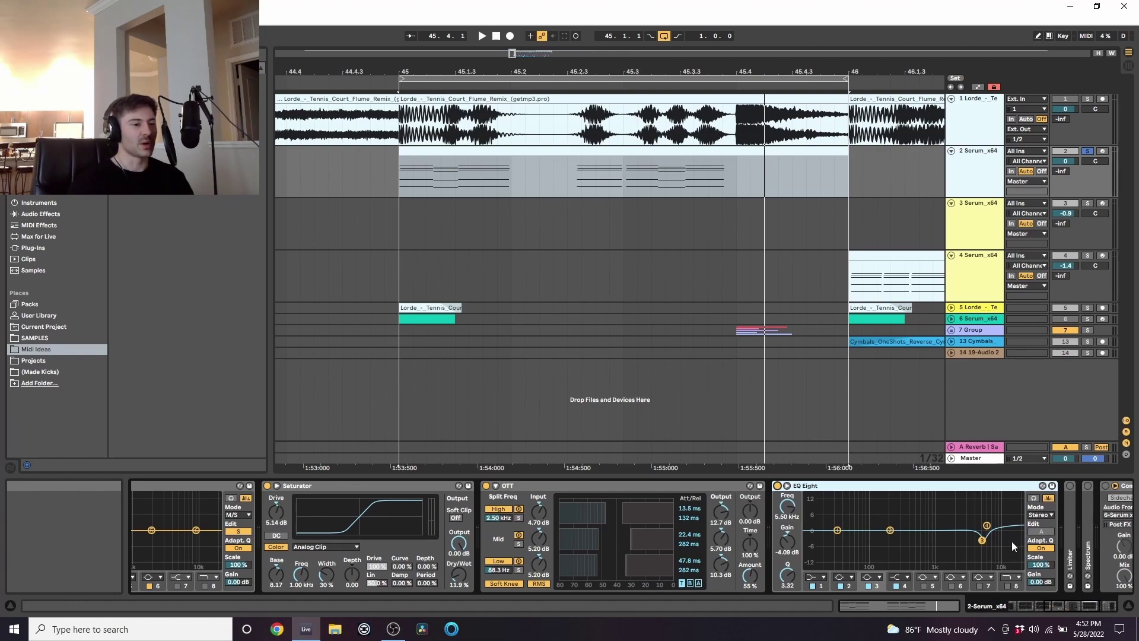
Fold EQ Eight, unfold the Limiter, and play the Serum clip from bar 45.
double_click(935, 486)
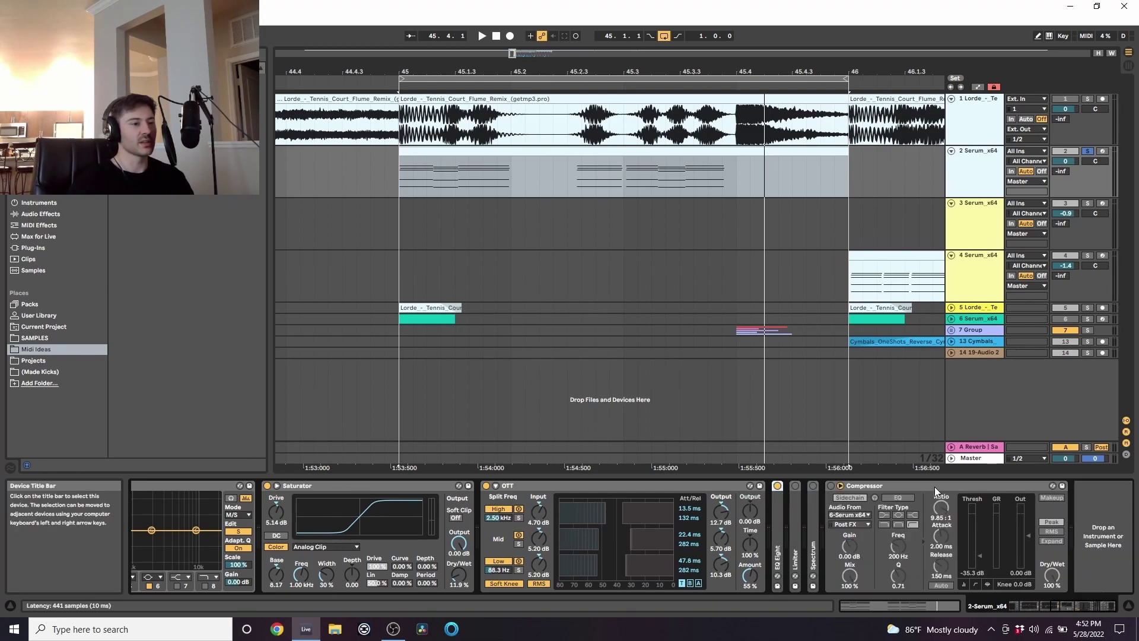
double_click(794, 528)
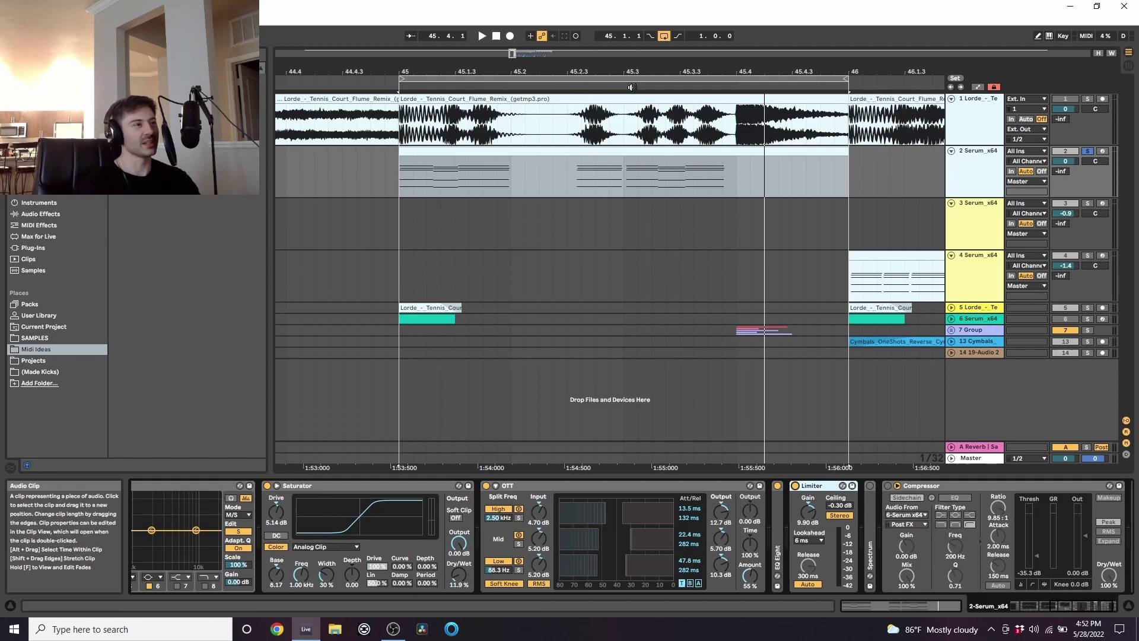
left_click(669, 148)
key("space")
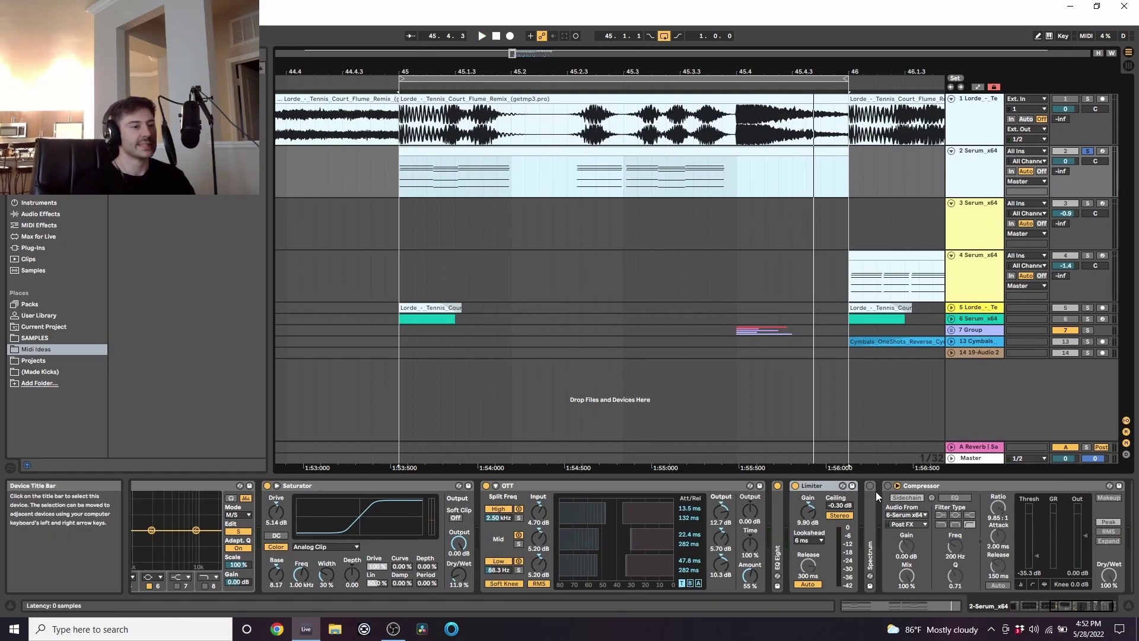
Unfold the Spectrum analyser and zoom the arrangement out to show bars 42 to 59.
double_click(876, 534)
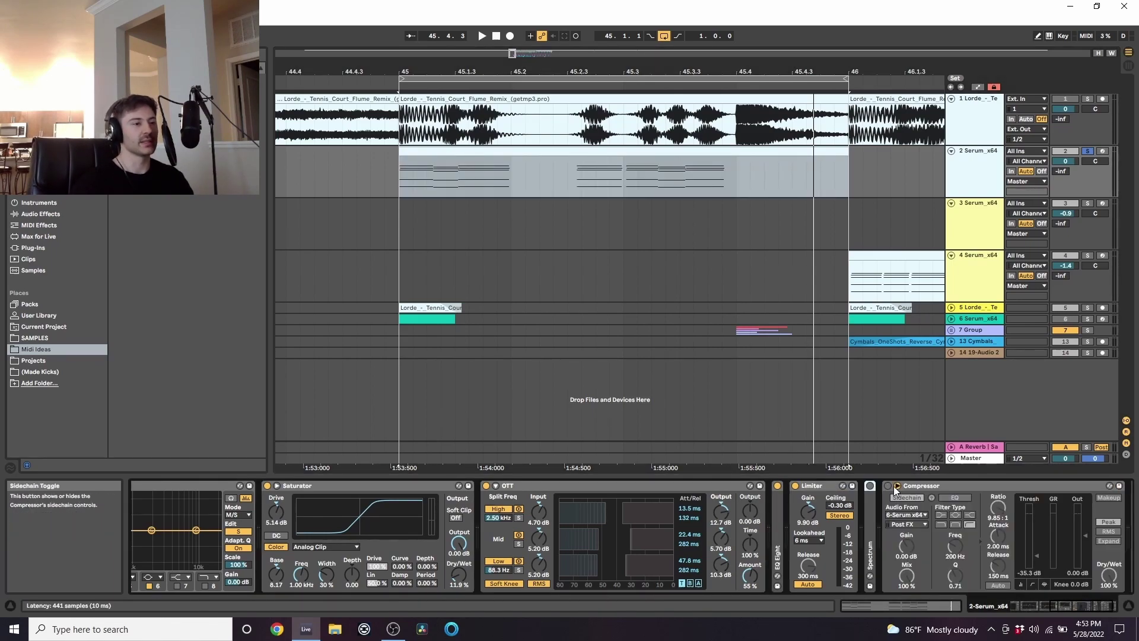
left_click(893, 488)
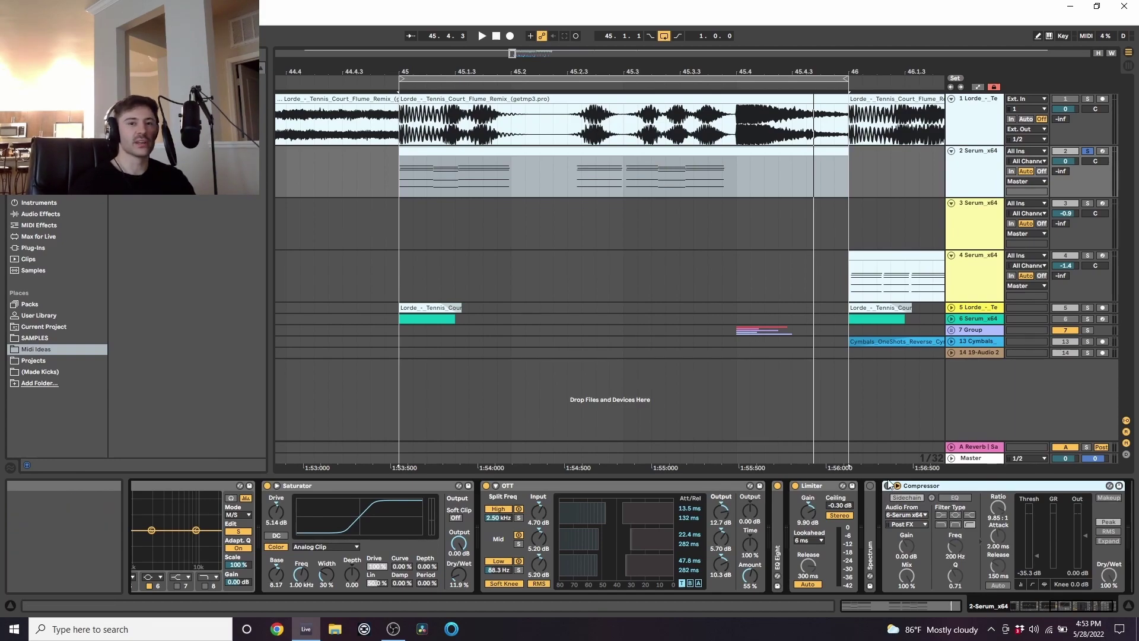
left_click_drag(422, 75, 422, 61)
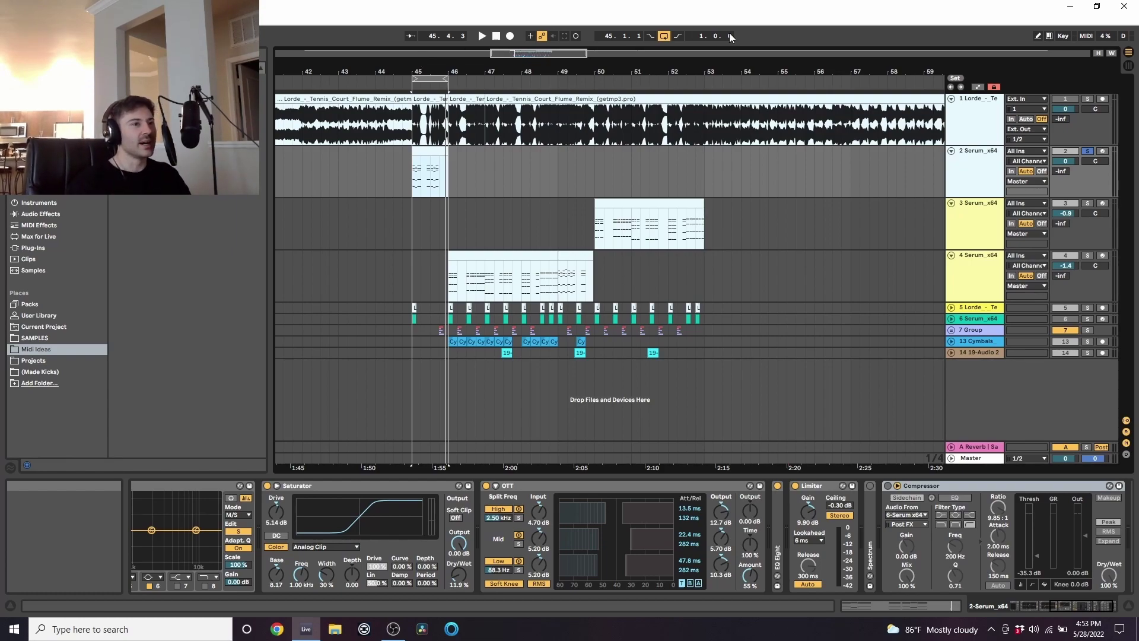
Solo track 3, select its pluck clip and open its Serum window.
left_click(1090, 205)
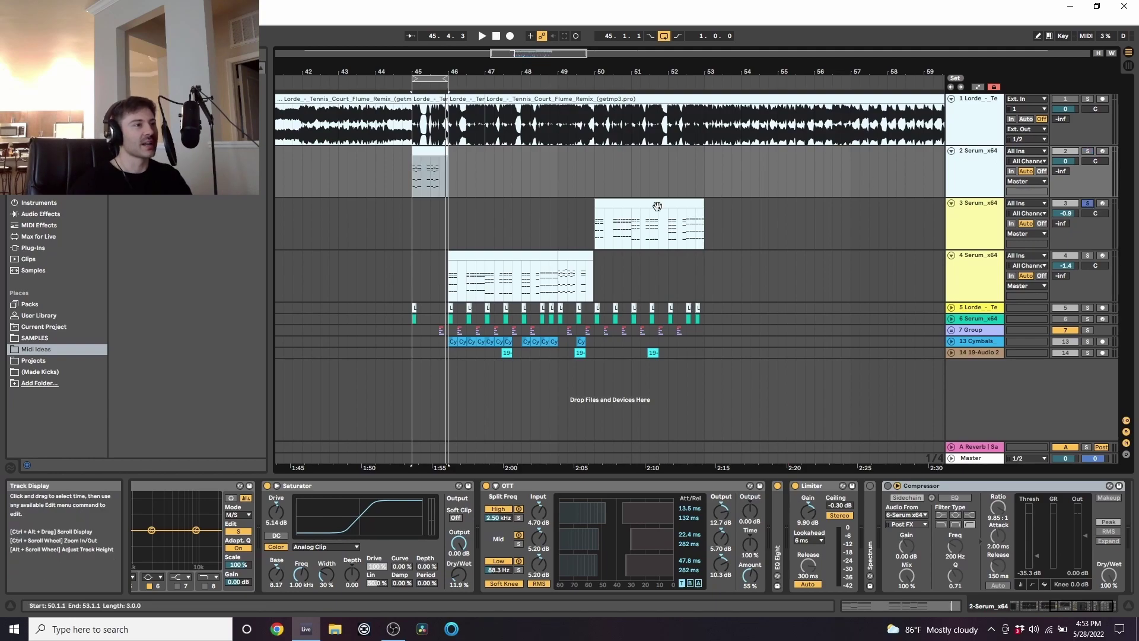
left_click(662, 225)
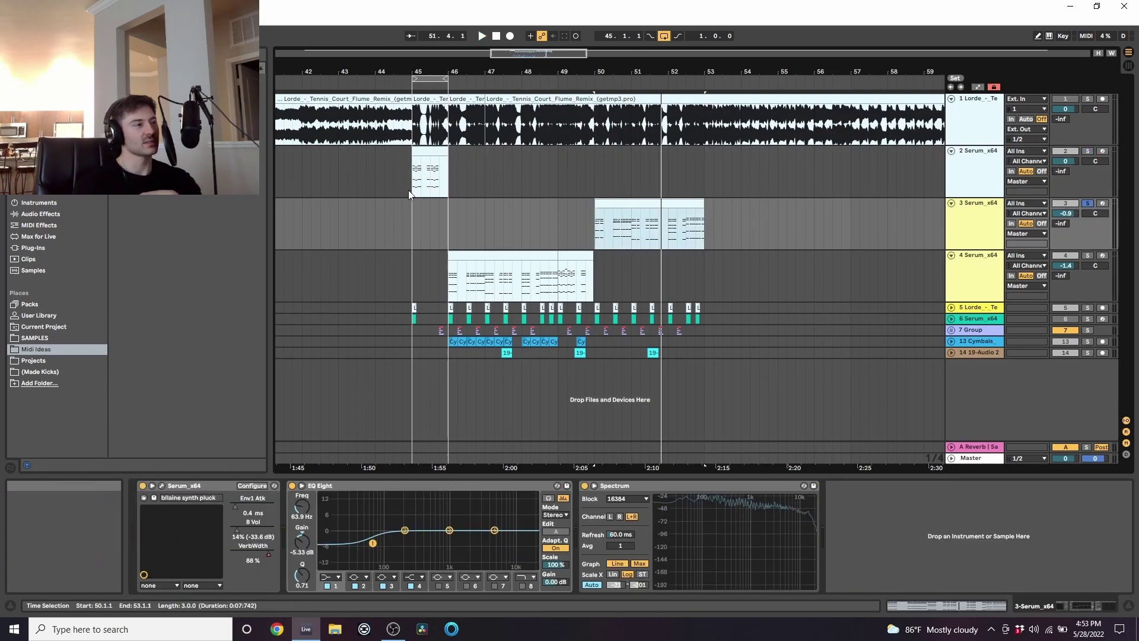
left_click(627, 214)
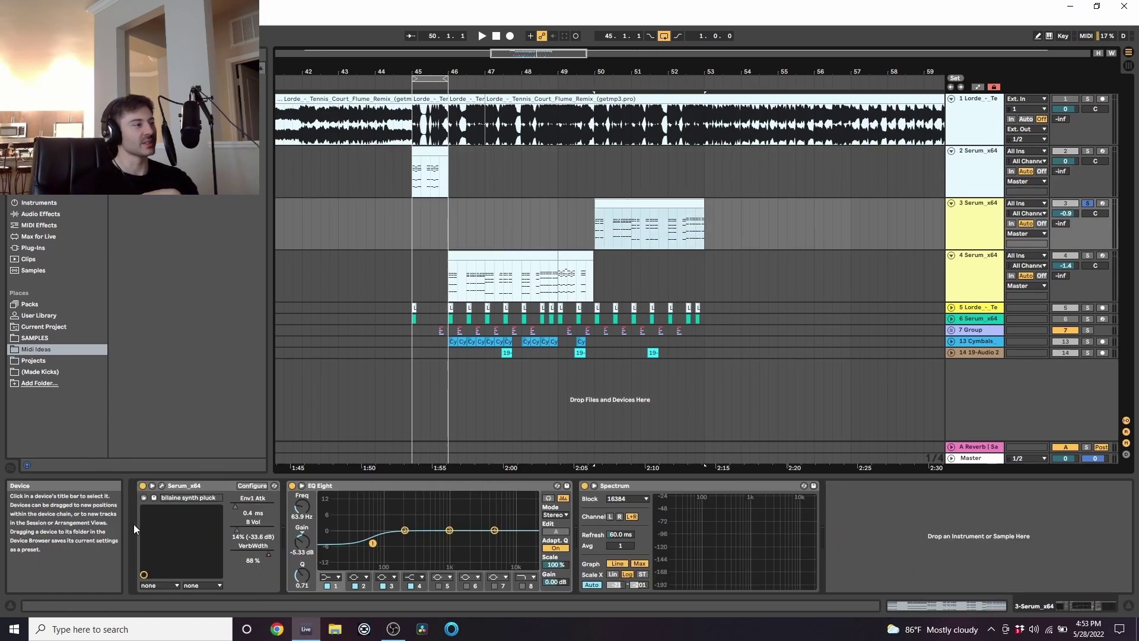
left_click(161, 485)
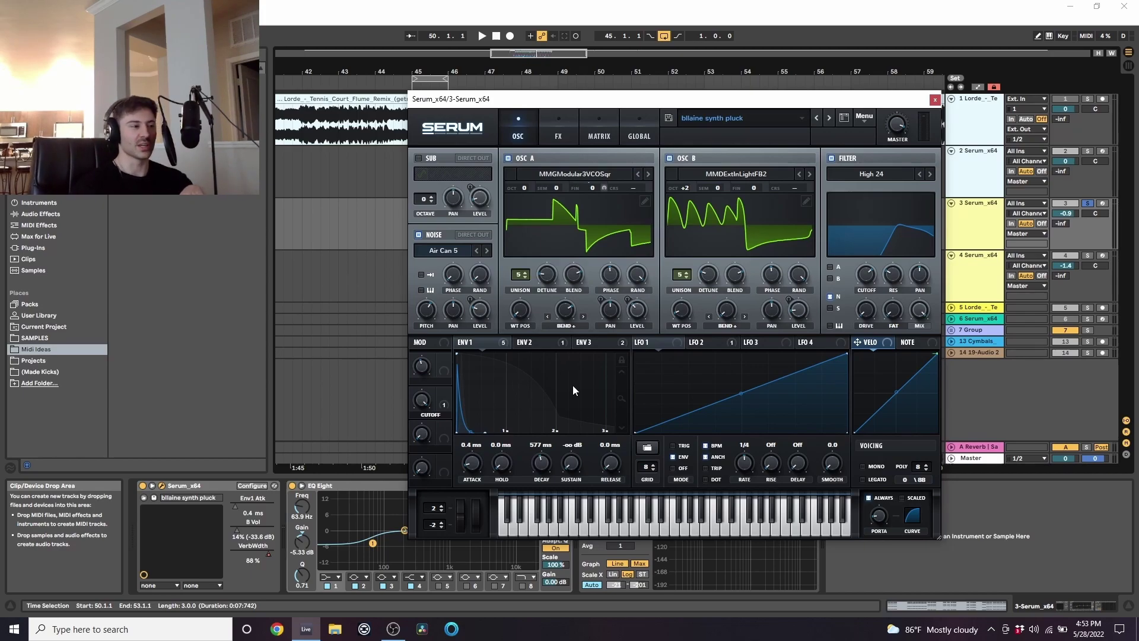
Play the pluck from bar 50 and lengthen envelope 1's decay from 577 ms to 733 ms.
left_click_drag(538, 104, 680, 277)
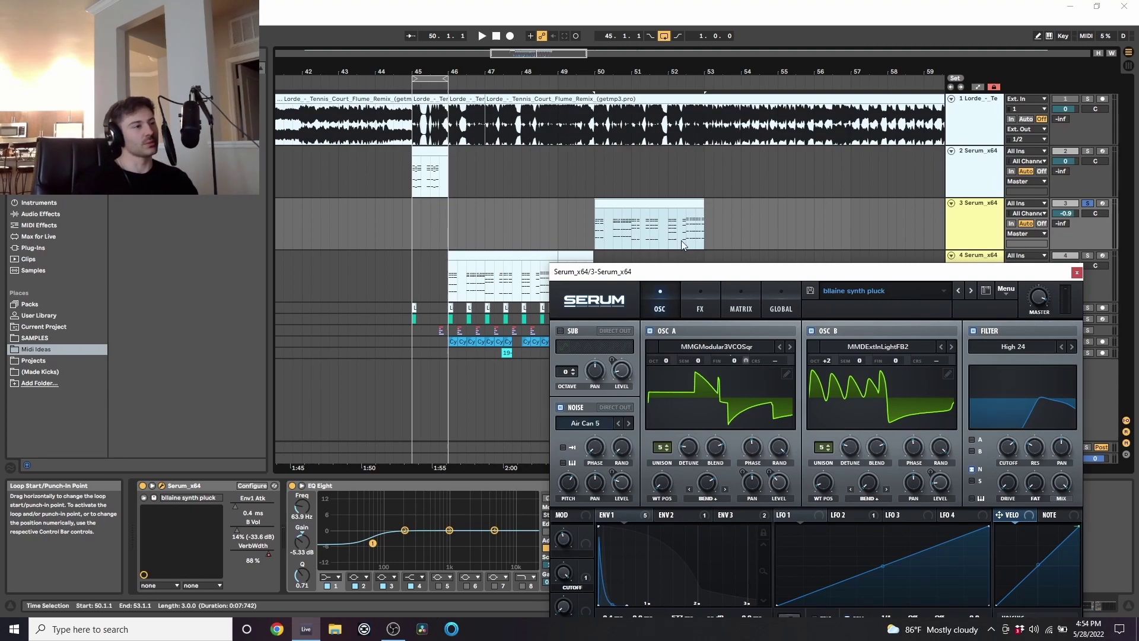
left_click(680, 208)
key("space")
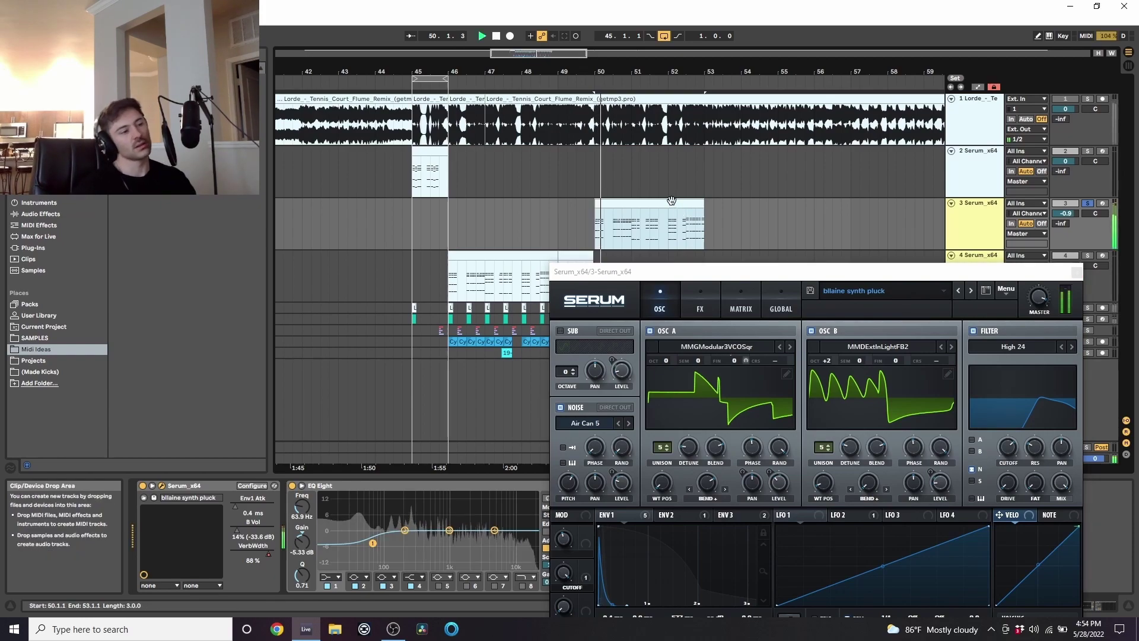
left_click_drag(701, 271, 644, 142)
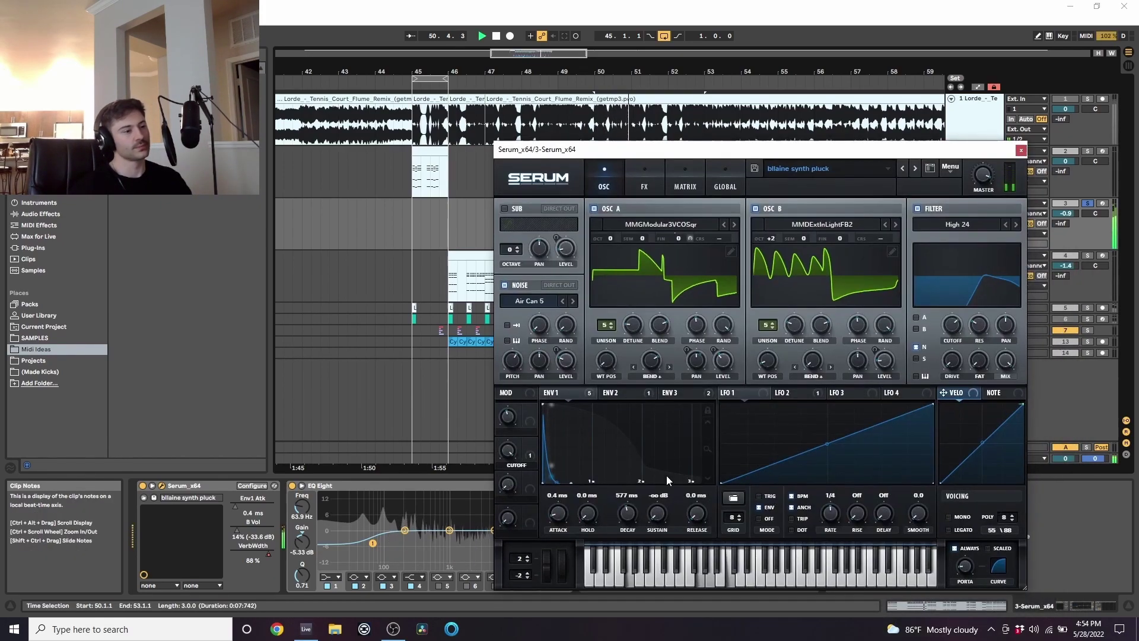
mouse_move(628, 515)
left_mouse_down()
mouse_move(629, 501)
mouse_move(630, 524)
left_mouse_up()
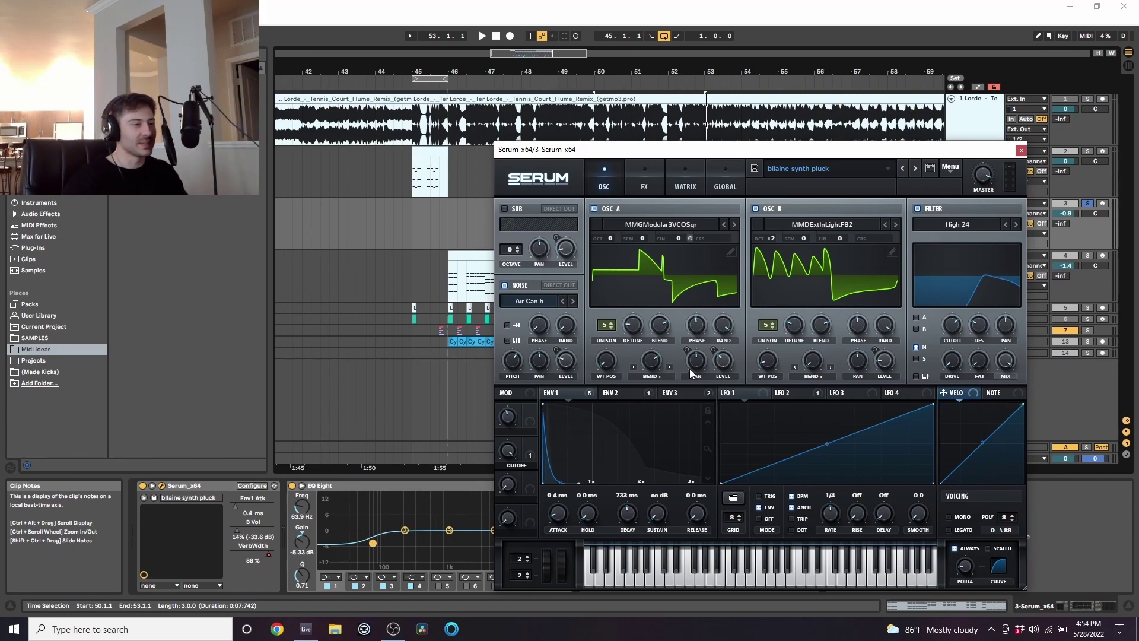
mouse_move(690, 376)
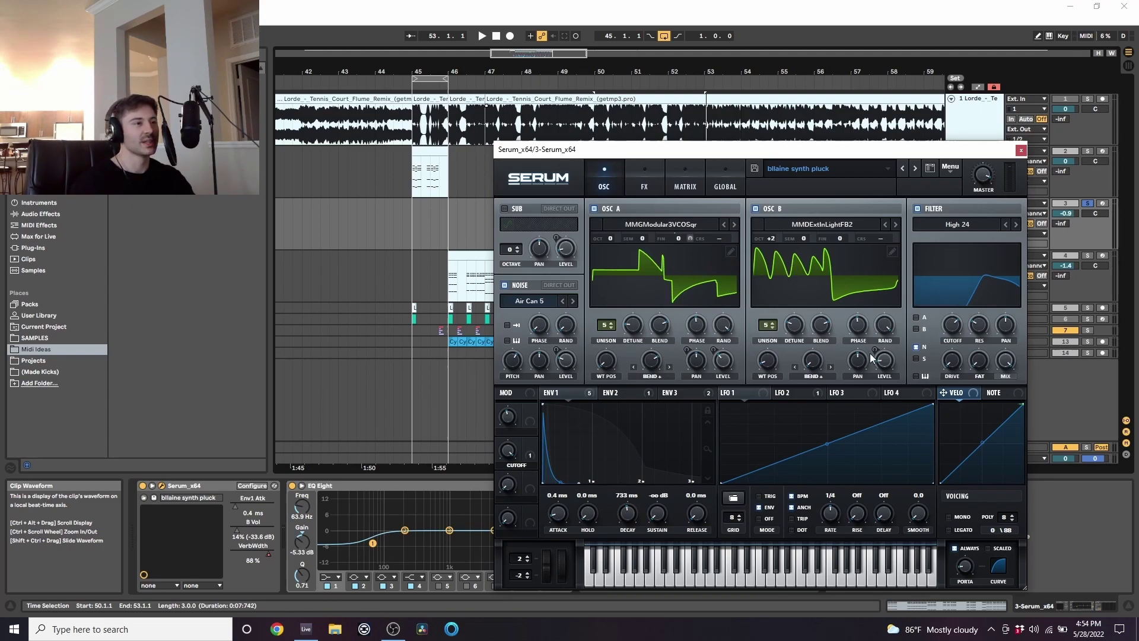
Audition the pluck with only oscillator B, then with only oscillator A.
left_click(593, 209)
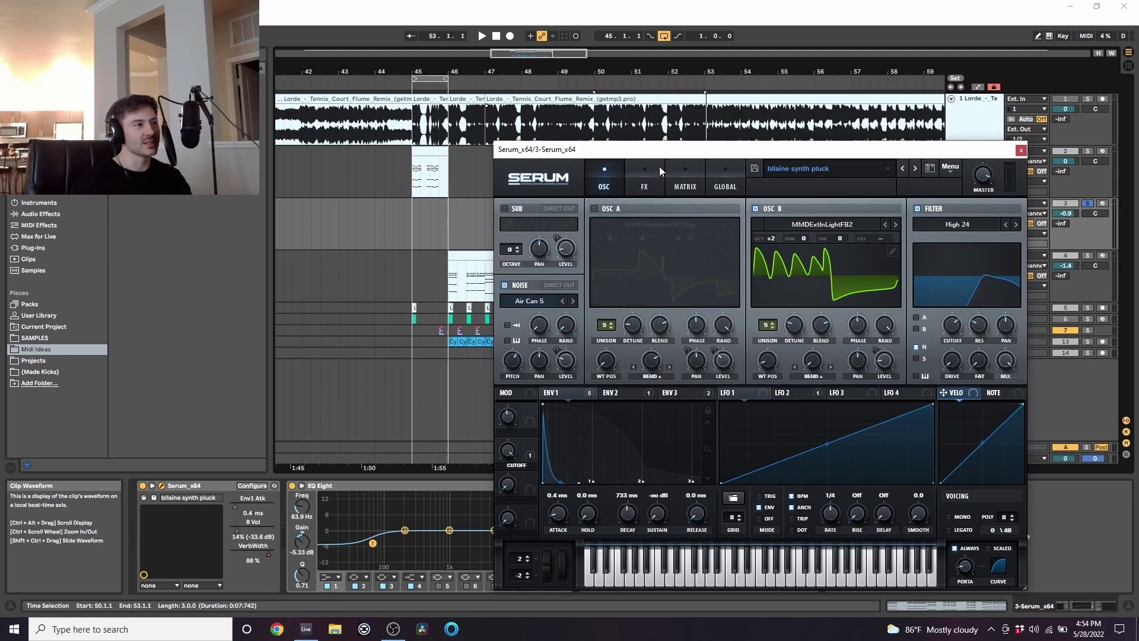
left_click_drag(660, 155, 587, 259)
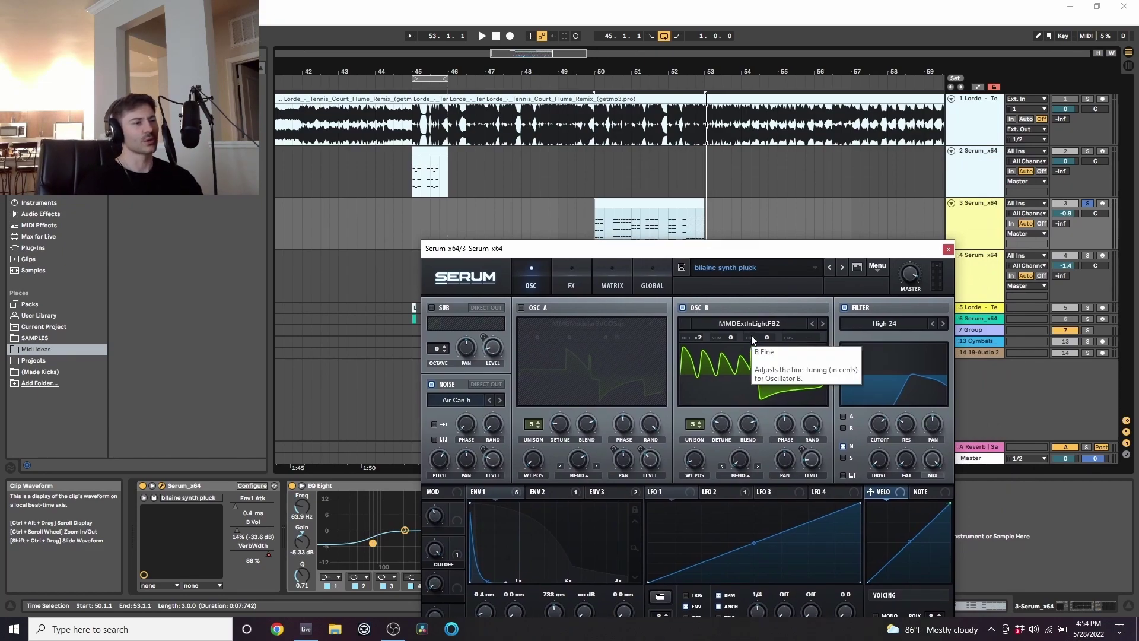
key("space")
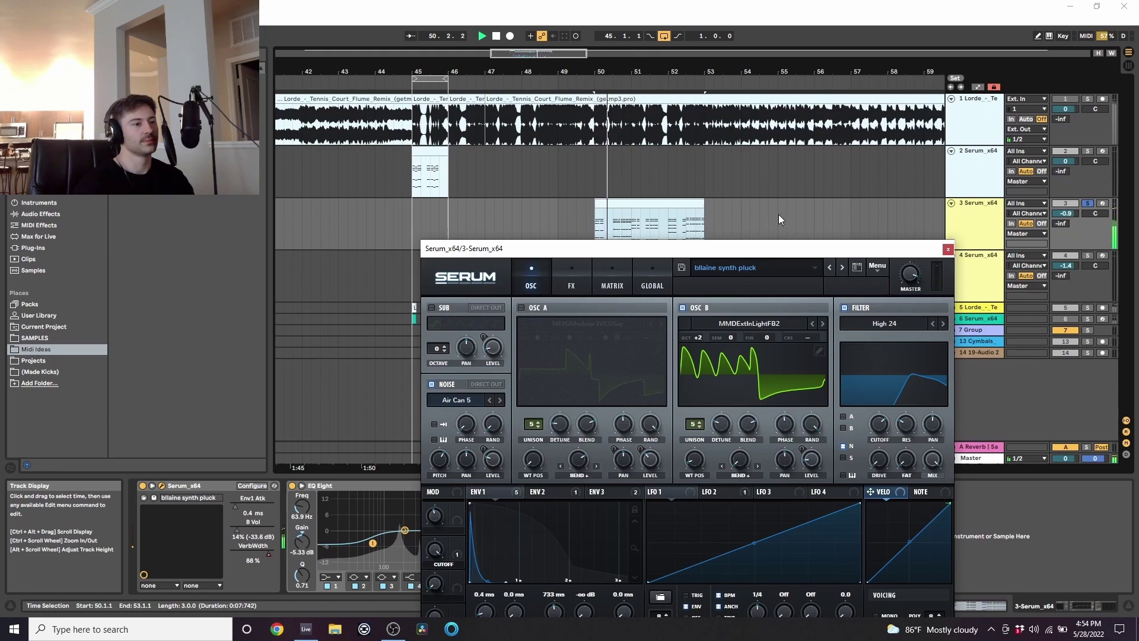
left_click(681, 307)
left_click(522, 307)
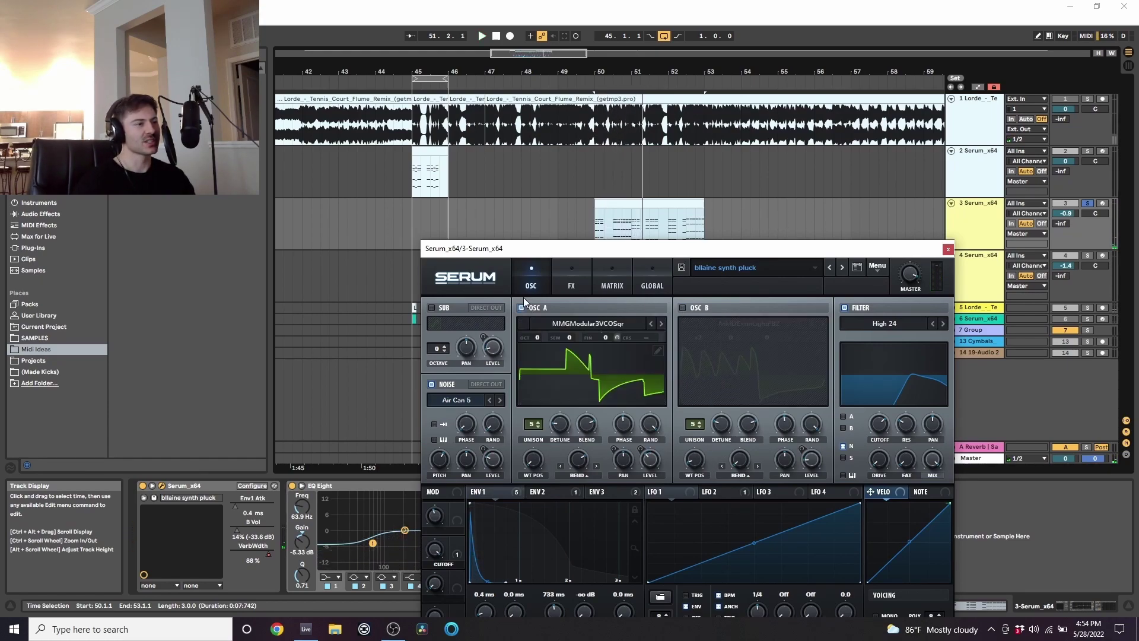
key("space")
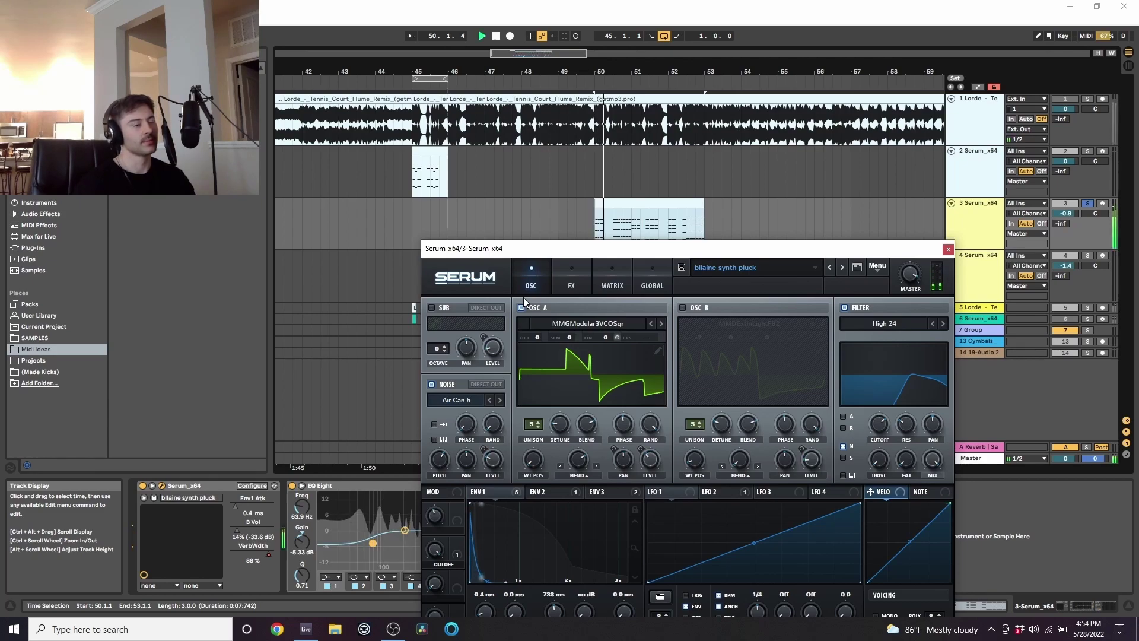
Re-enable oscillator B and raise its level from 14% to about 22%.
left_click(681, 307)
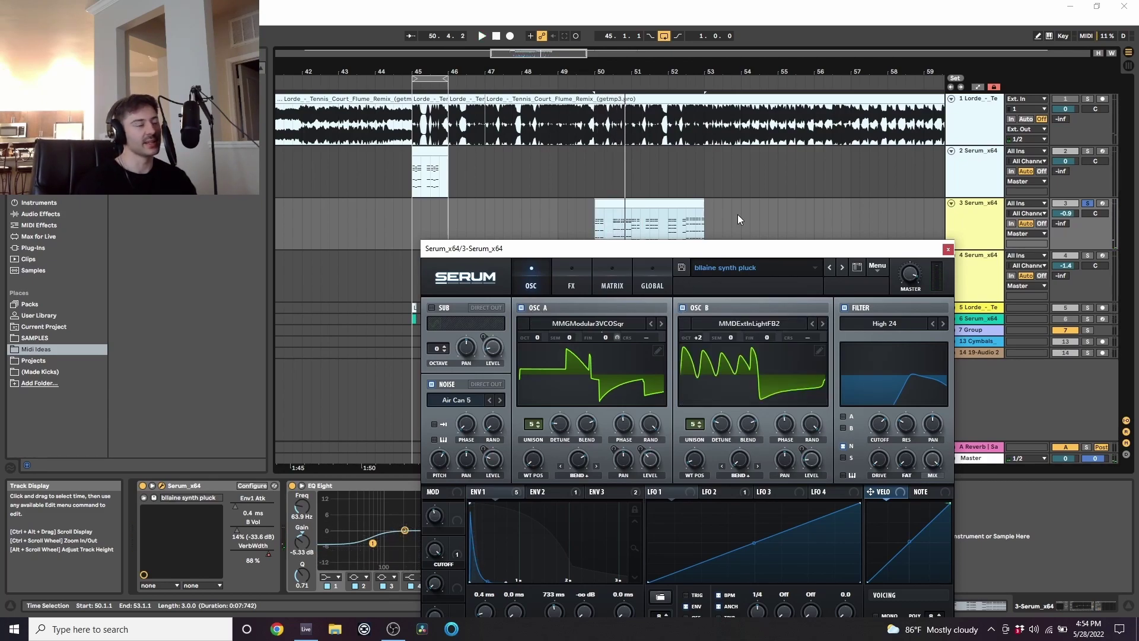
key("space")
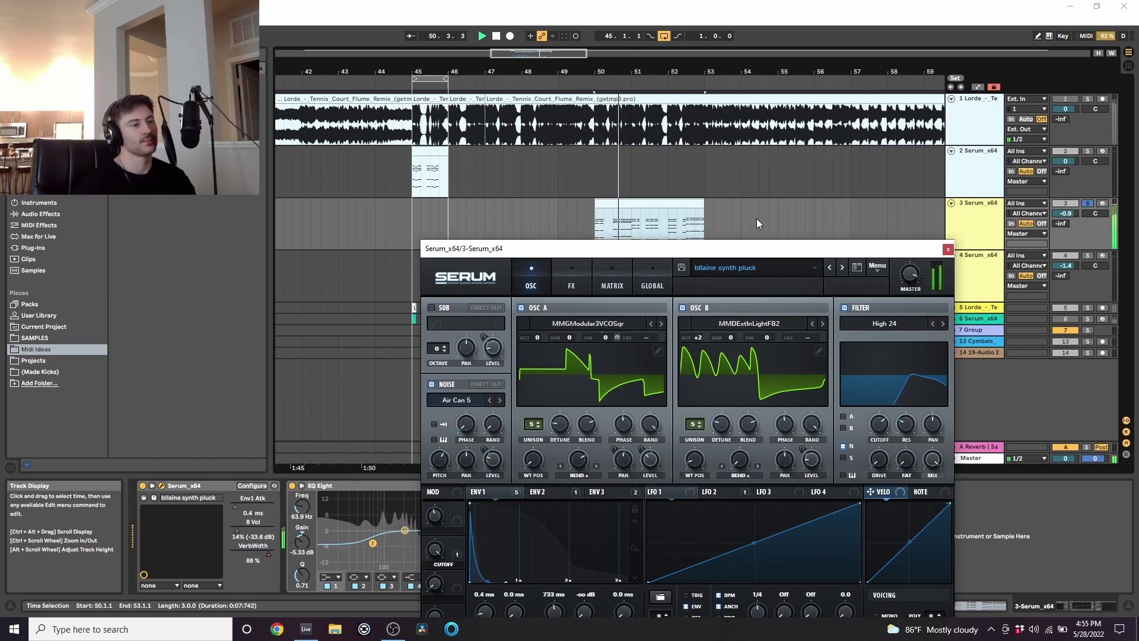
left_click_drag(817, 468, 816, 463)
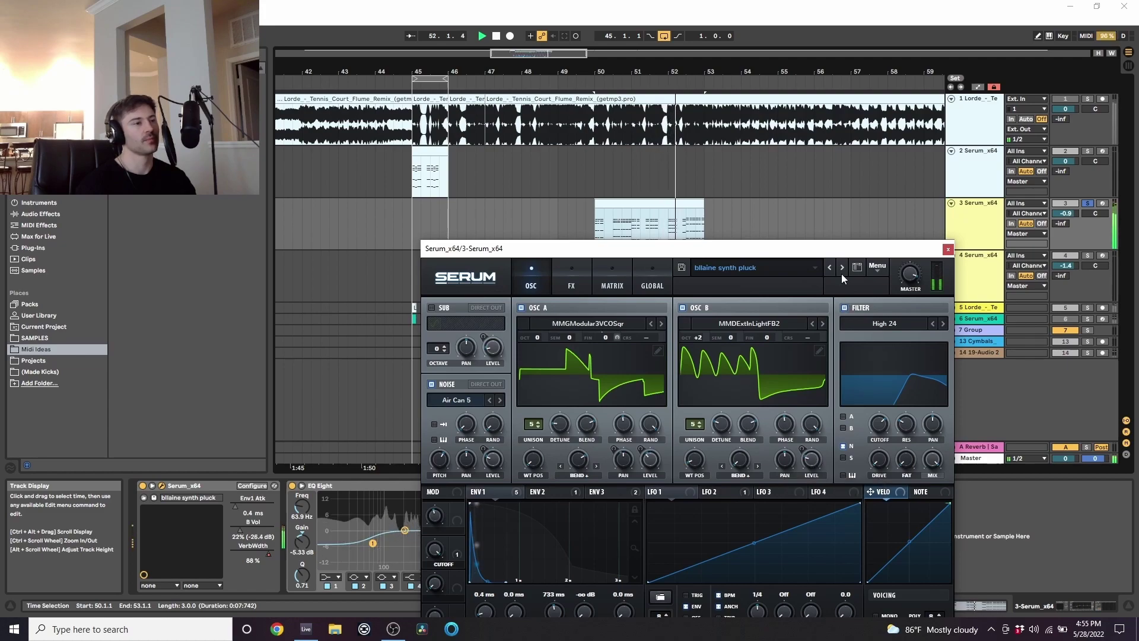
left_click_drag(943, 249, 966, 177)
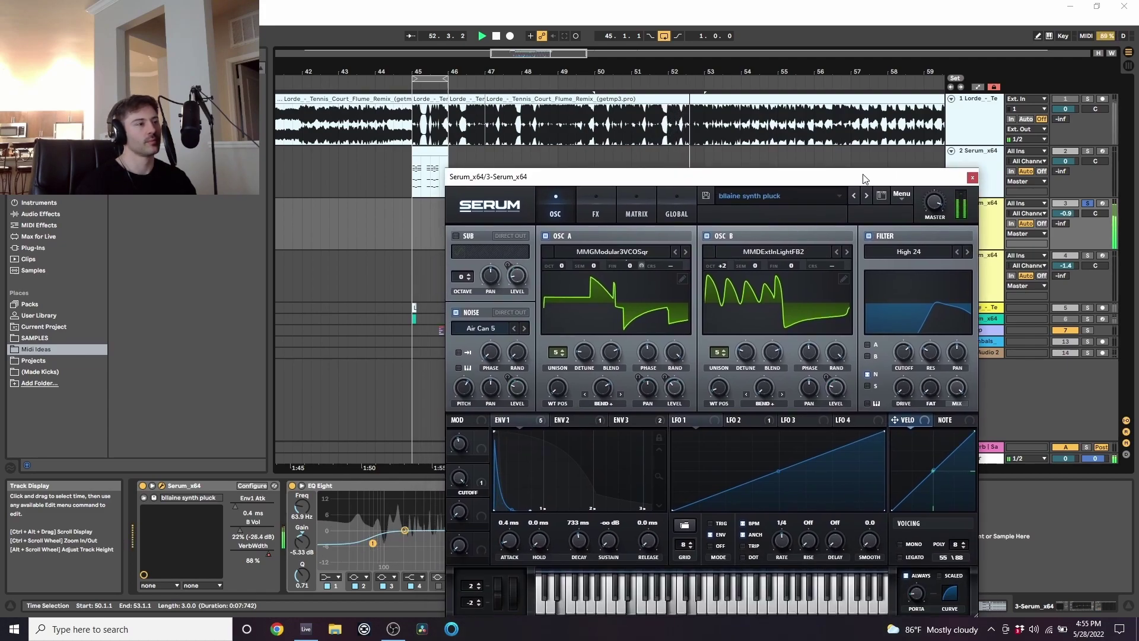
Reopen track 3's Serum and toggle oscillator A off, then back on.
left_click(971, 178)
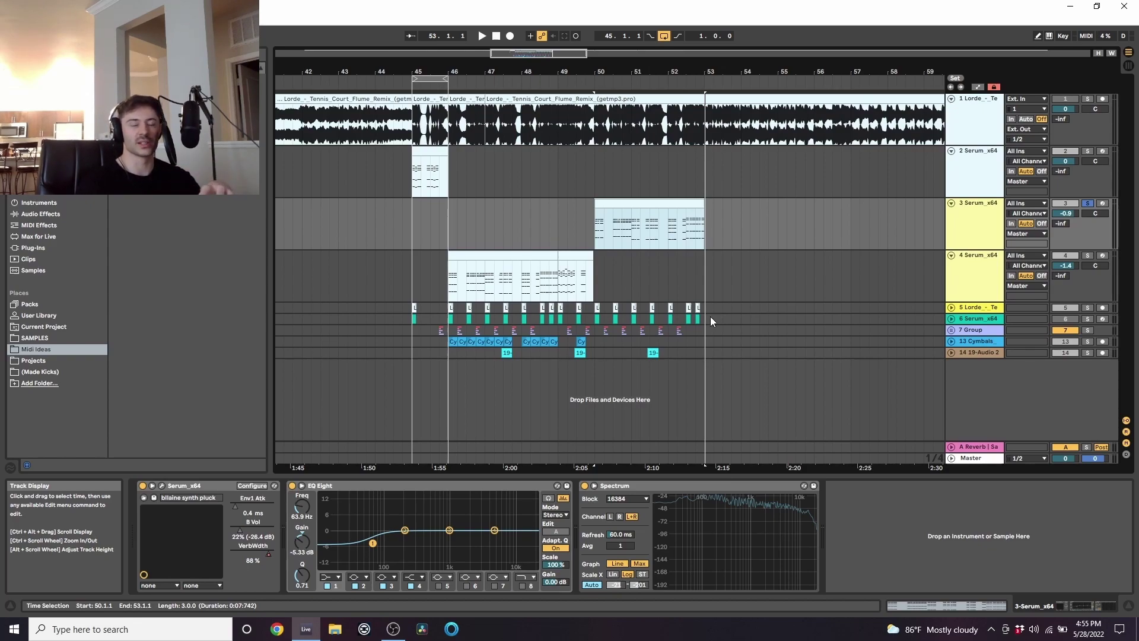
left_click(169, 486)
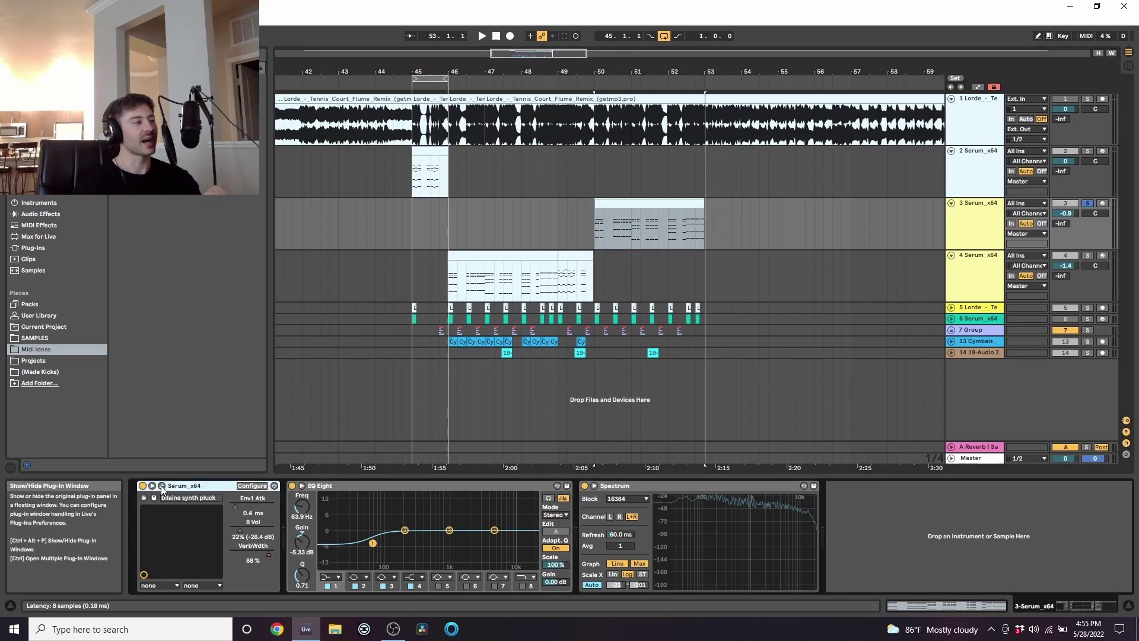
left_click(162, 485)
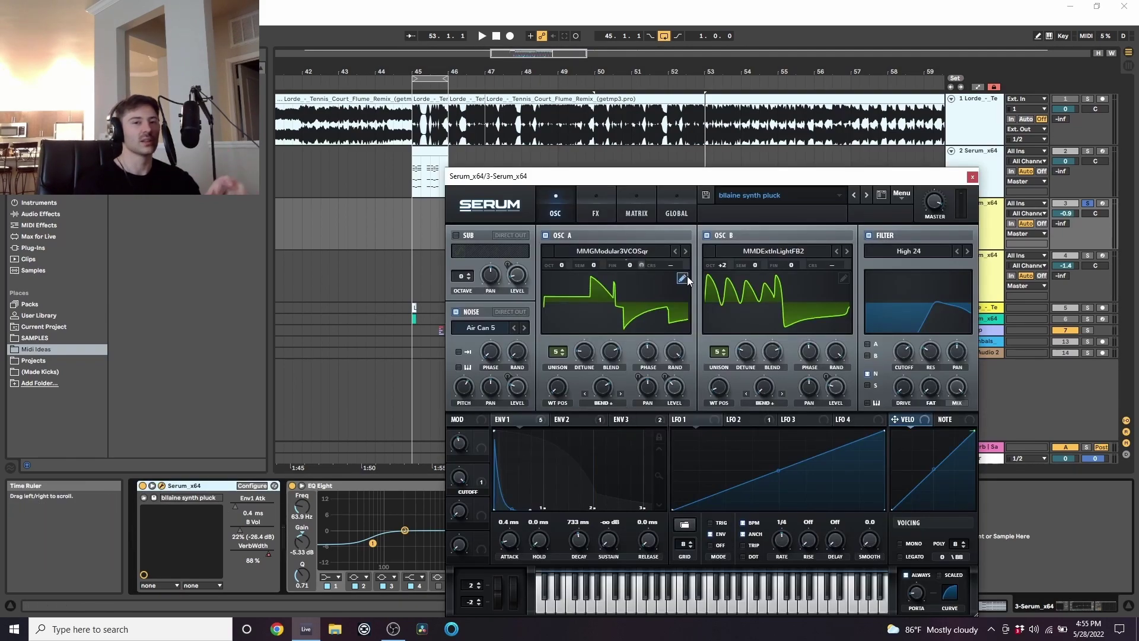
left_click_drag(734, 183, 667, 149)
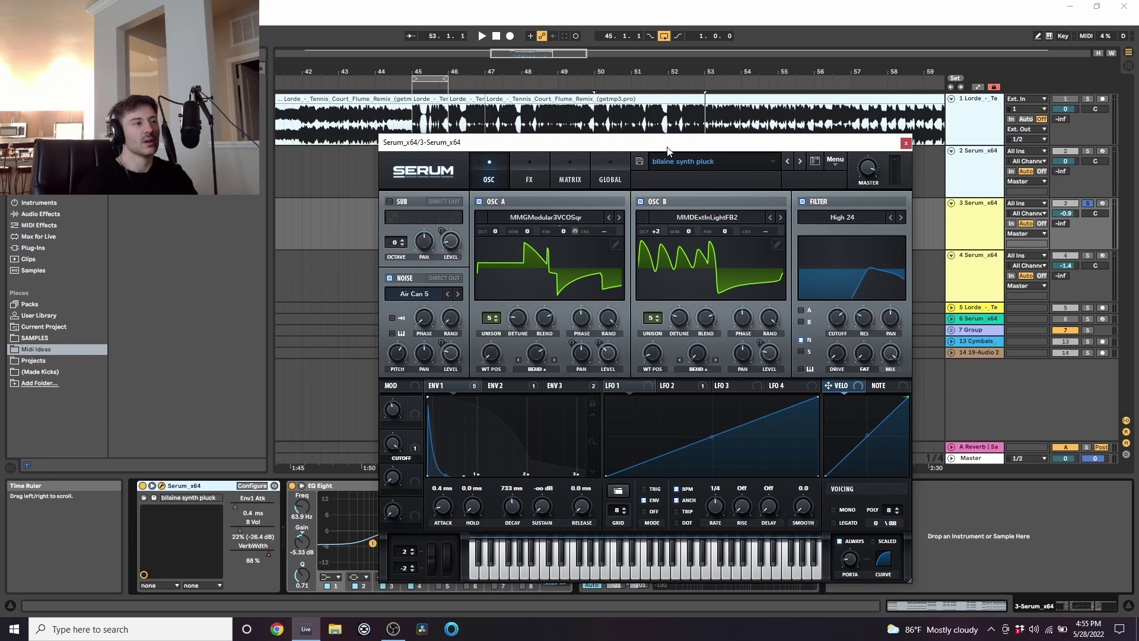
left_click(478, 202)
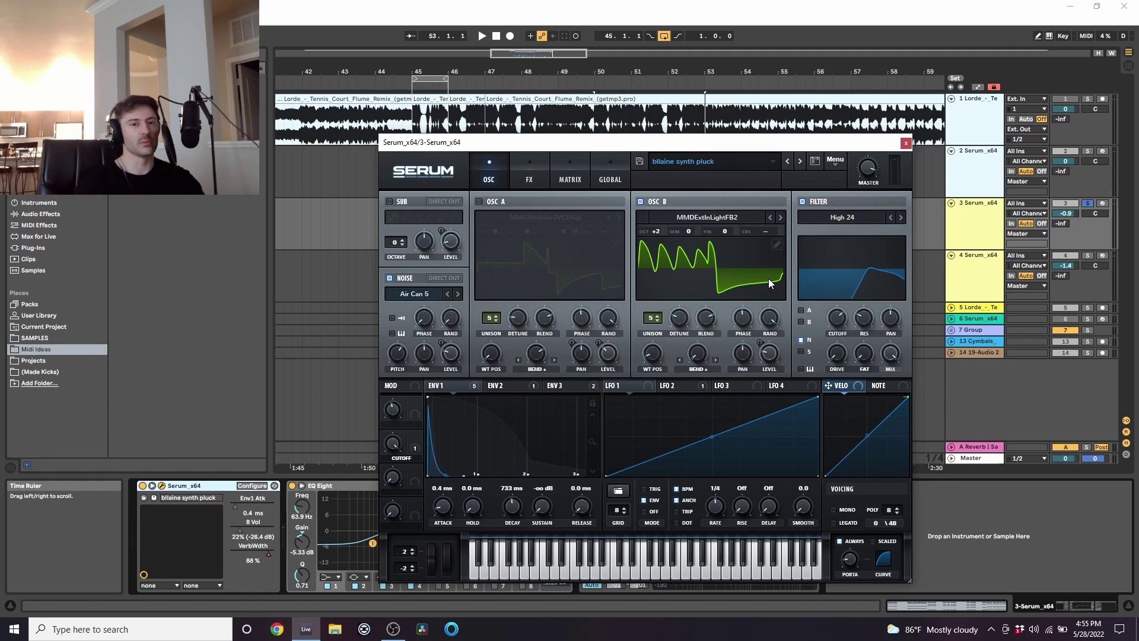
left_click(479, 201)
Play the track 4 horn clip and set its envelope 1 attack to 71 ms and decay to 194 ms.
left_click(906, 143)
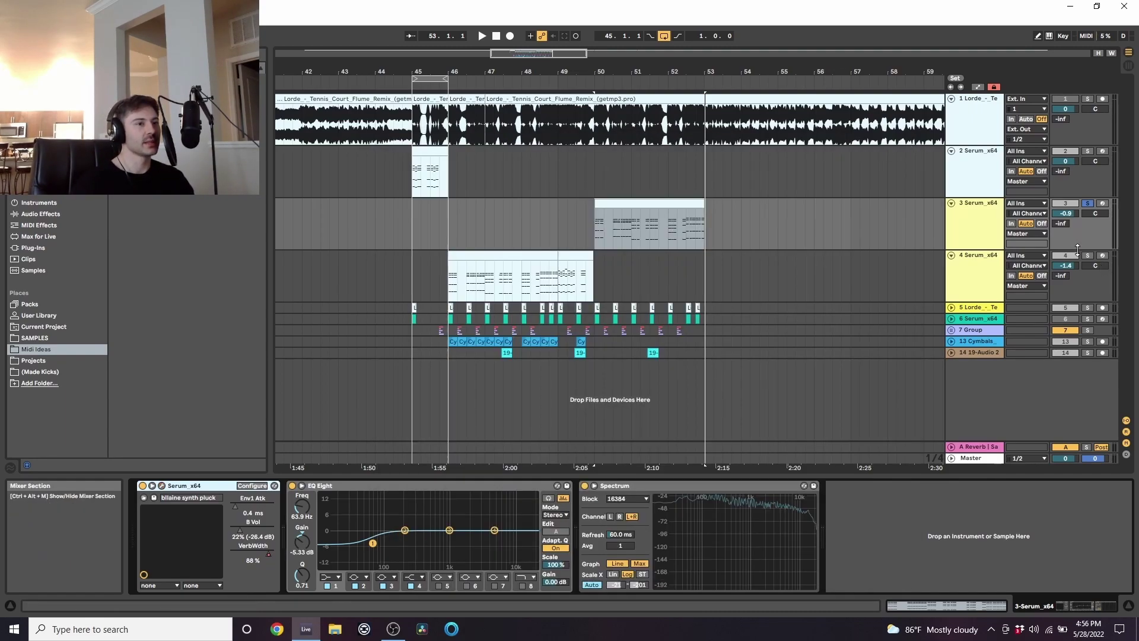
left_click(519, 256)
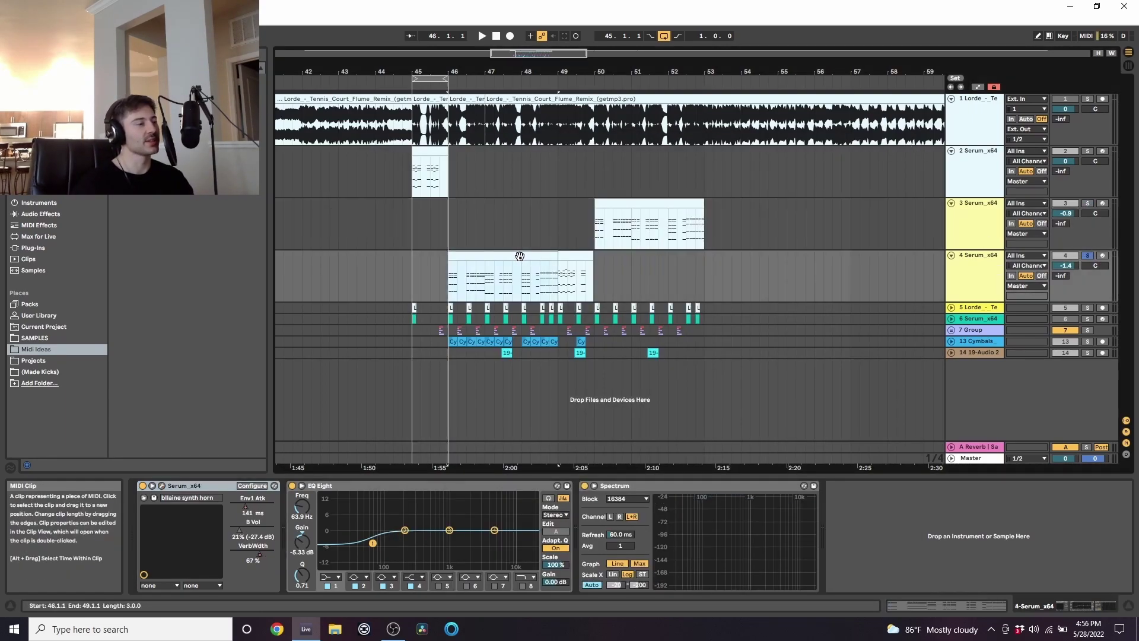
key("space")
left_click(274, 486)
left_click_drag(545, 72, 925, 81)
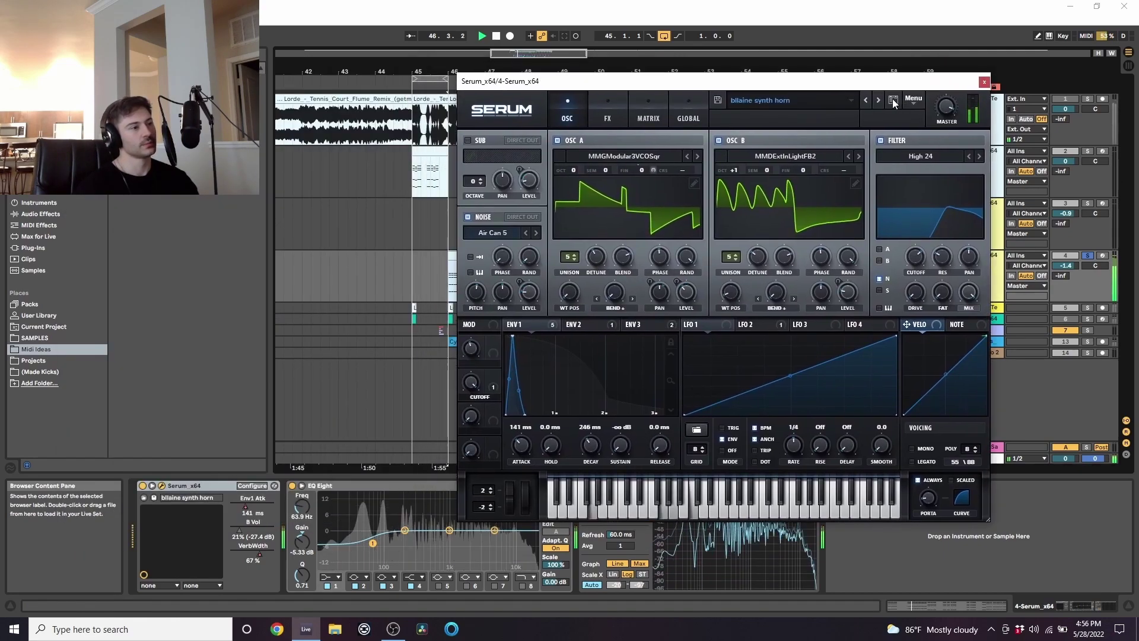
left_click_drag(521, 445, 518, 454)
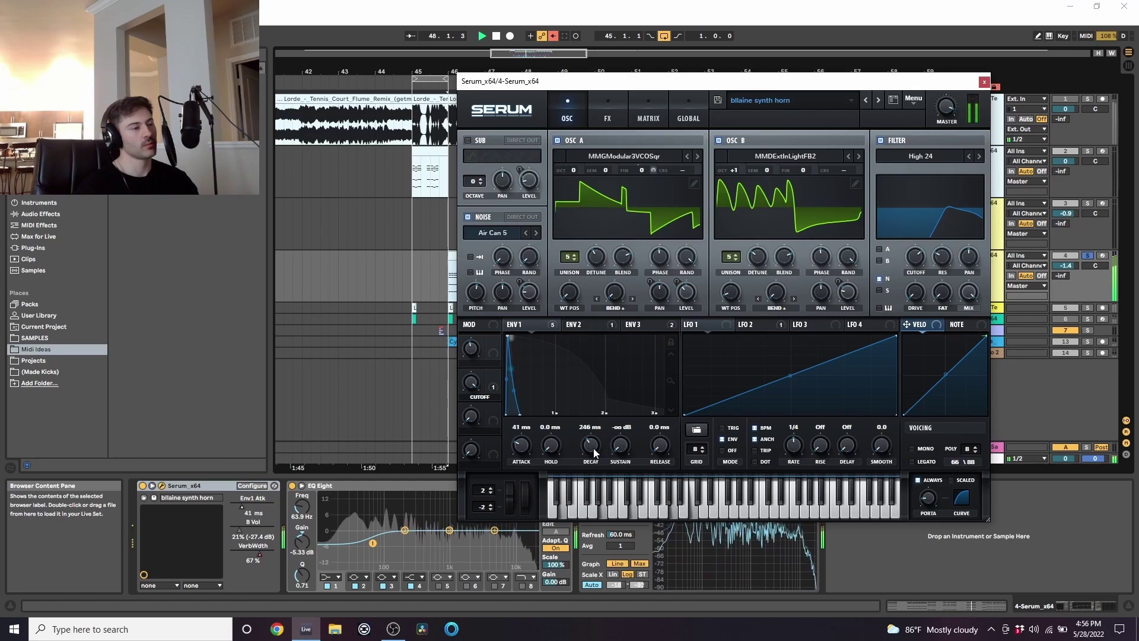
left_click_drag(594, 453, 597, 438)
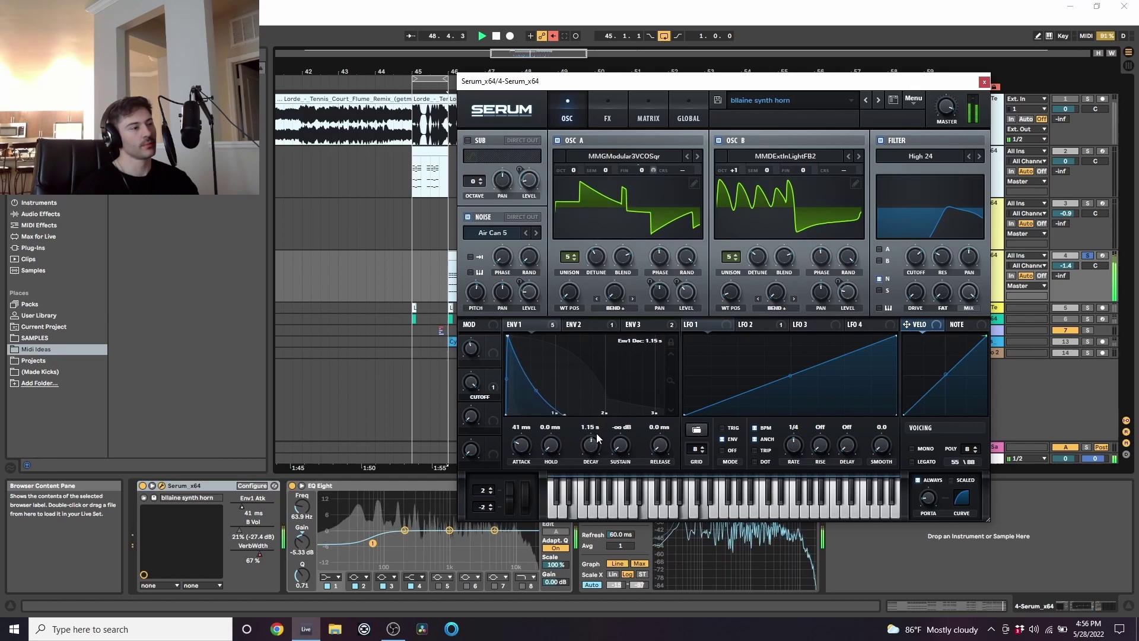
Loop bars 45 to 49 on track 4, play them, and view the horn patch's FX rack.
left_click(984, 81)
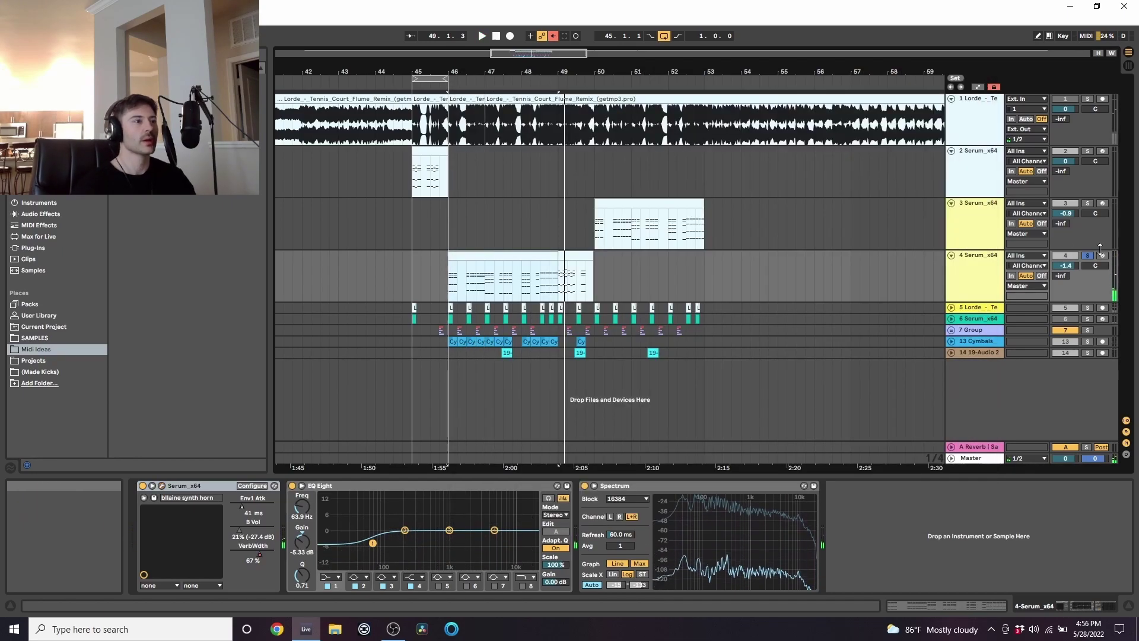
left_click(557, 289)
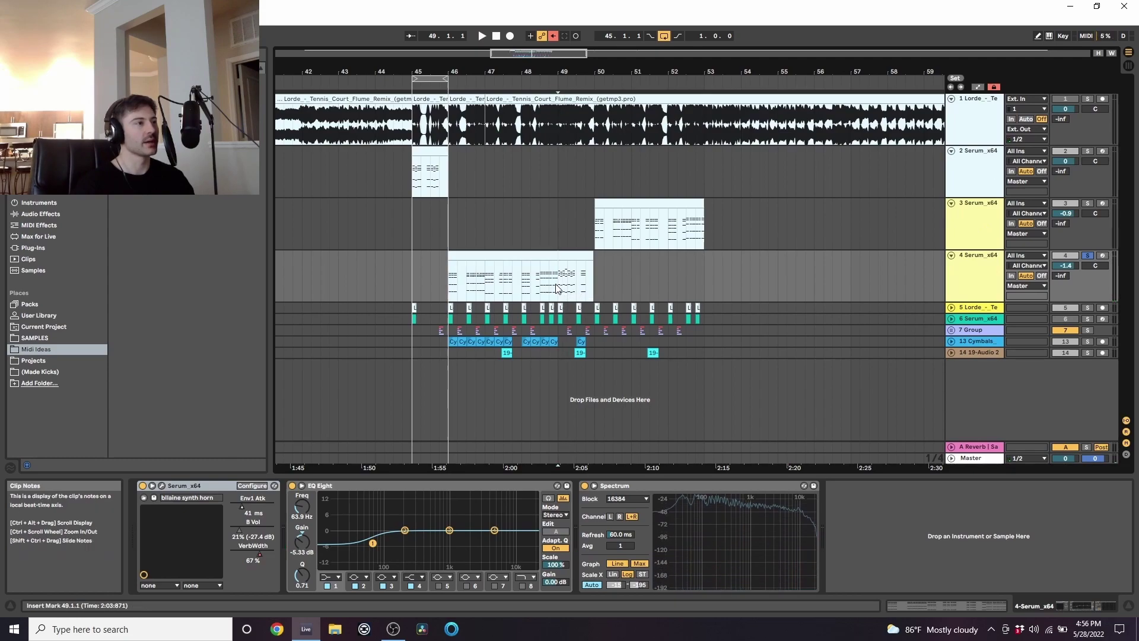
left_click_drag(557, 289, 410, 261)
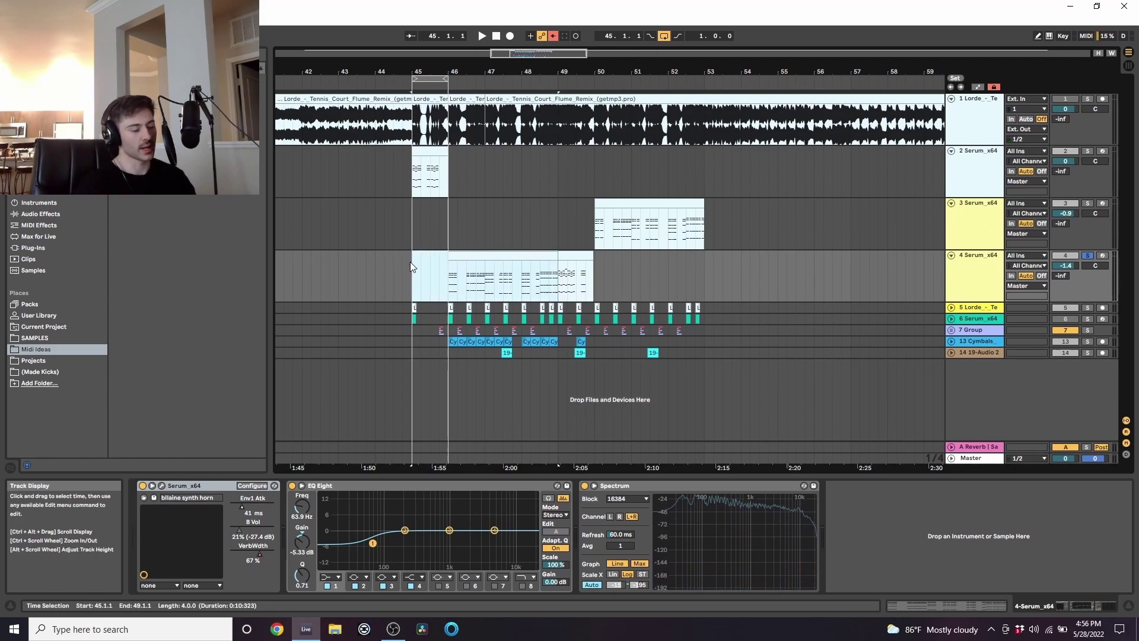
key("ctrl+l")
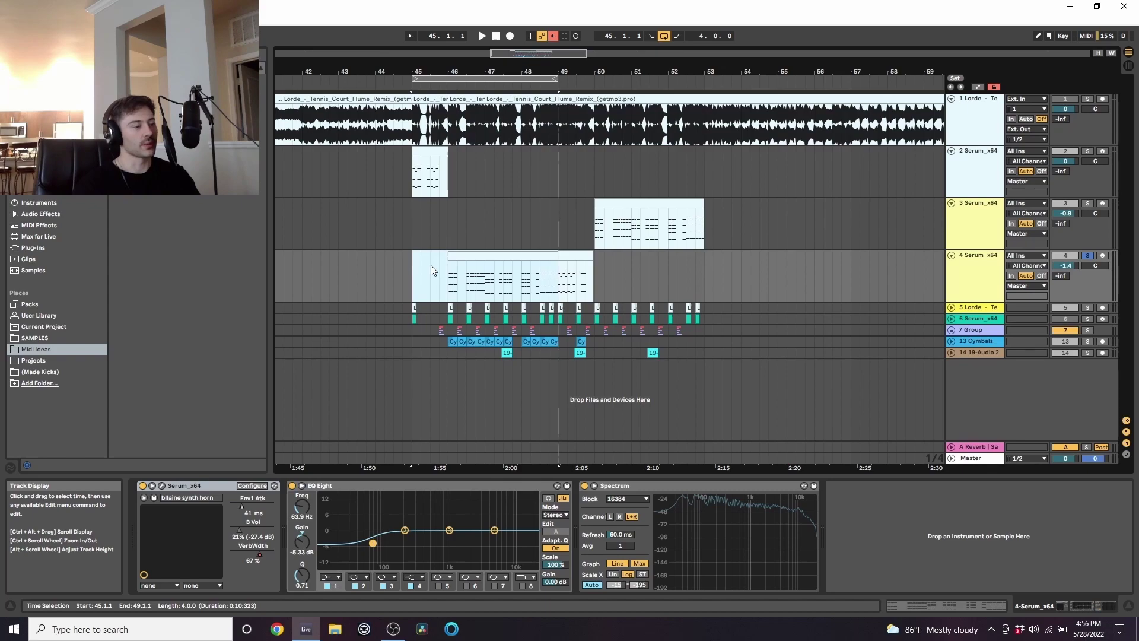
key("ctrl+alt+p")
key("space")
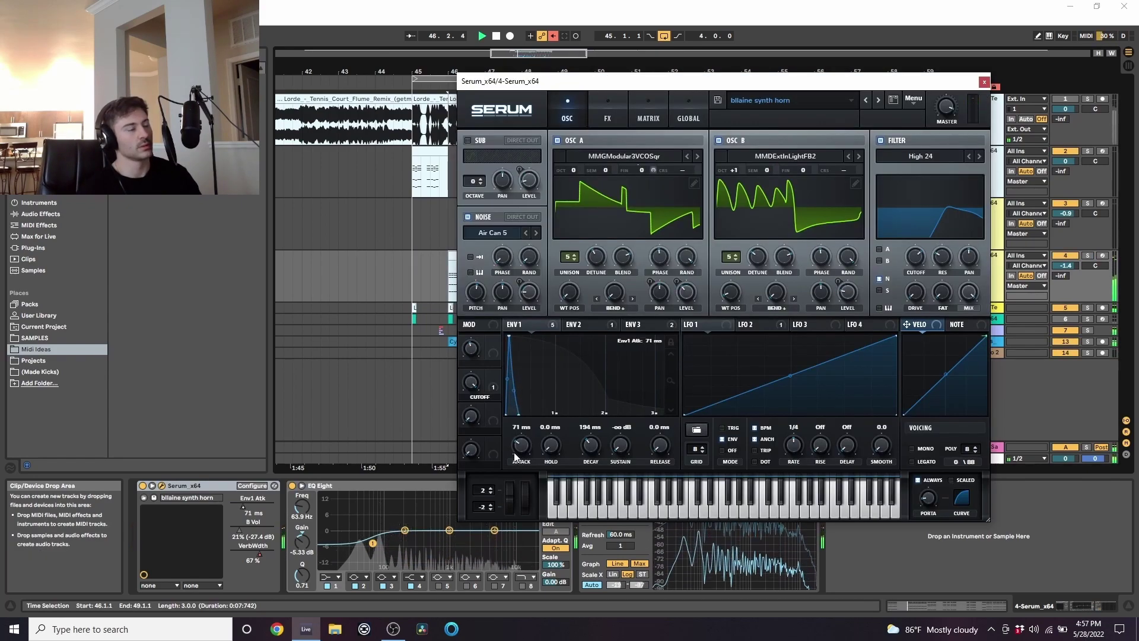
left_click(606, 105)
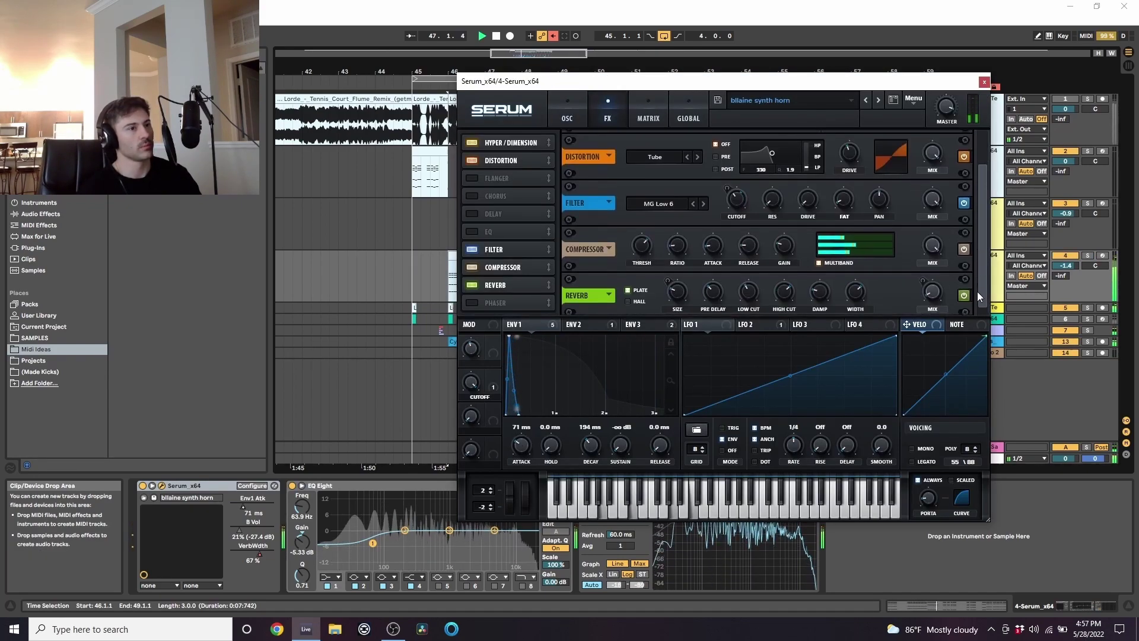
scroll(977, 291, "down", 1)
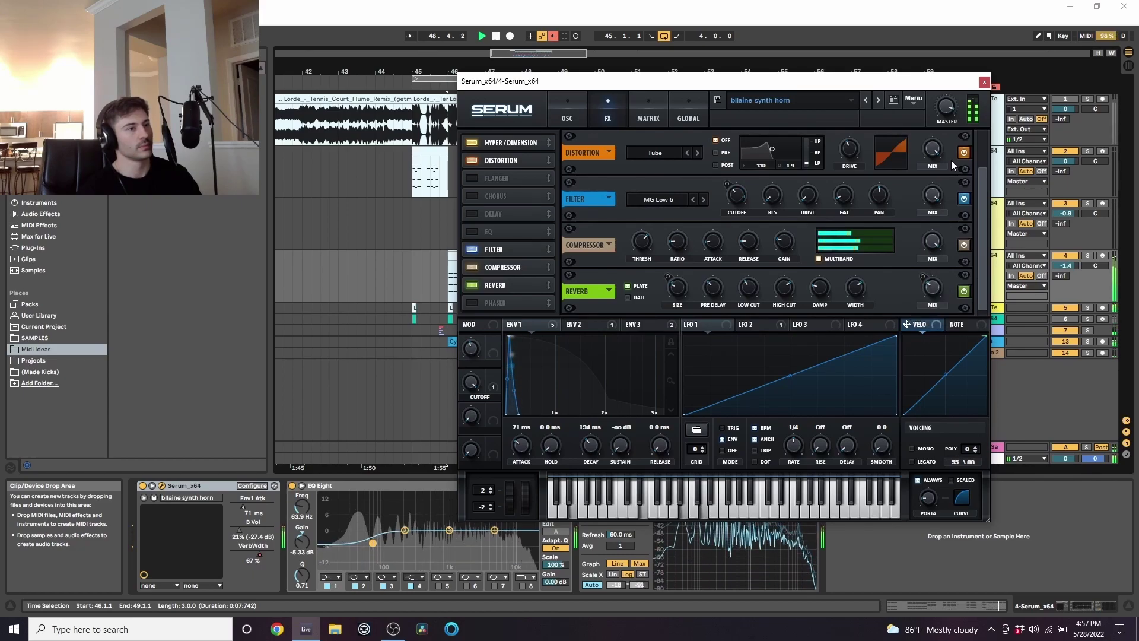
Close the horn synth window and extend the loop to end at bar 53.
left_click(984, 81)
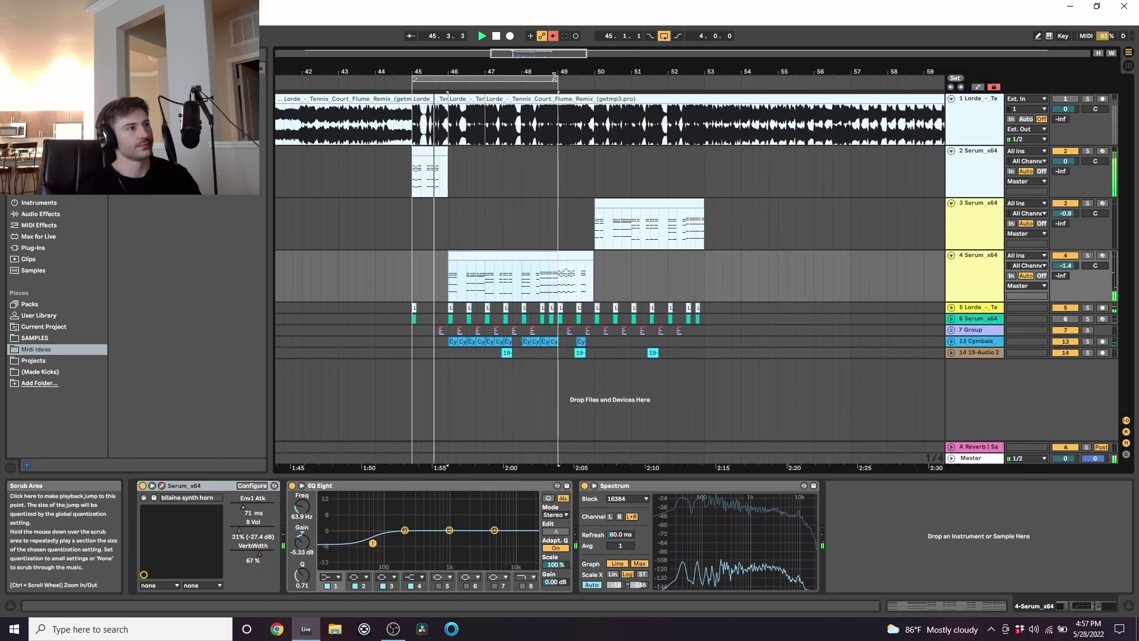
left_click_drag(554, 77, 703, 76)
left_click(596, 229)
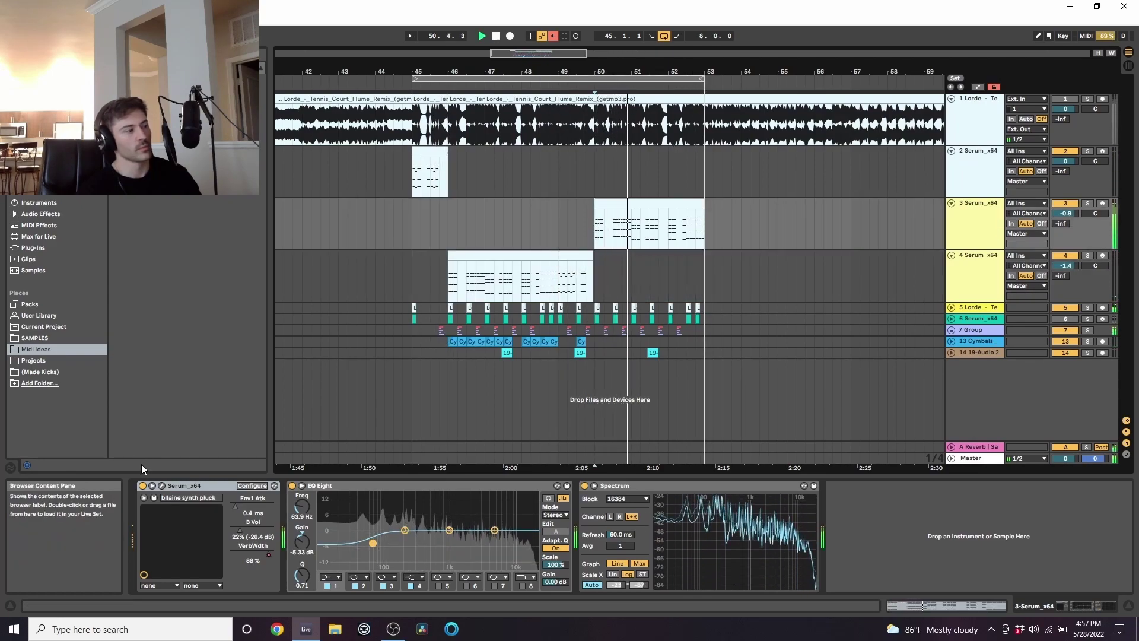
Turn down the reverb mix on track 3's pluck patch, then stop playback.
left_click(161, 485)
left_click(561, 167)
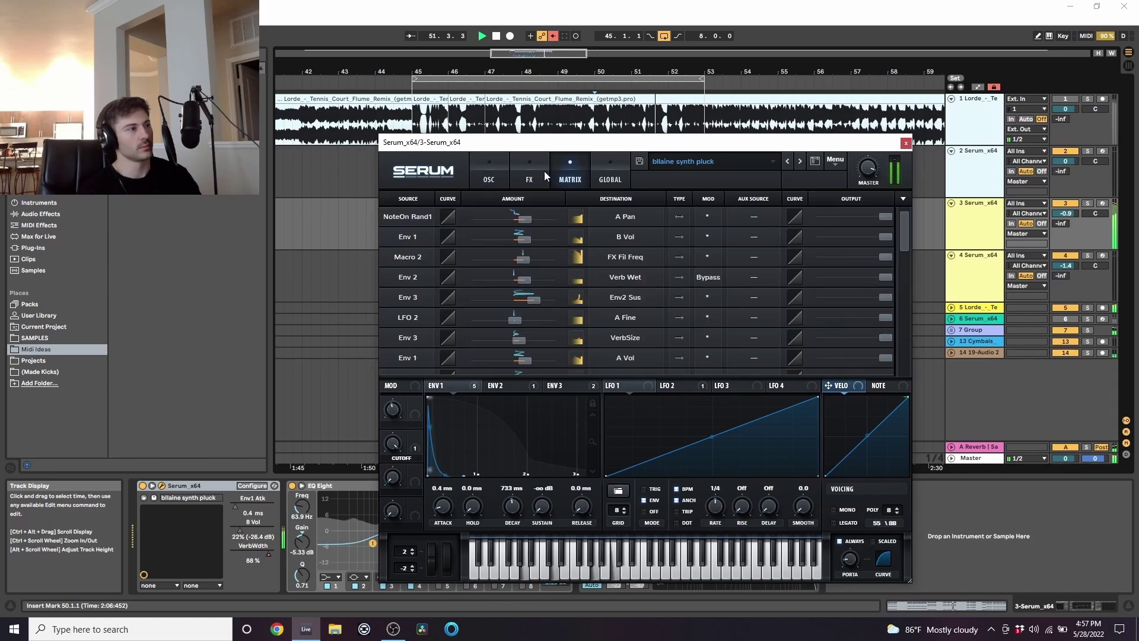
left_click(544, 171)
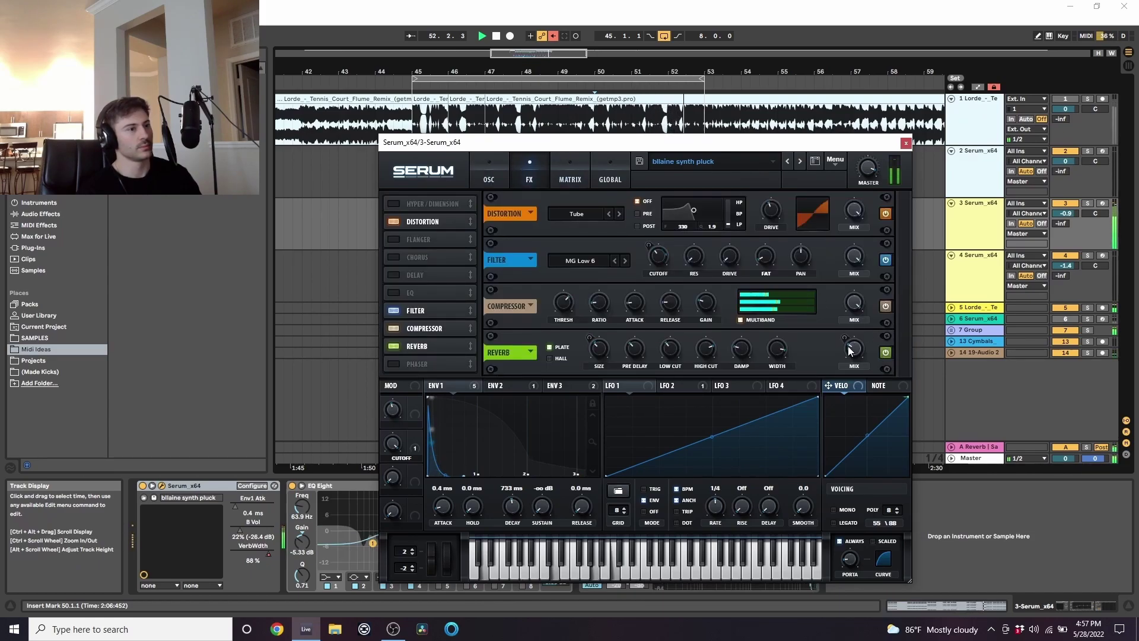
left_click_drag(850, 350, 850, 362)
key("space")
left_click(411, 230)
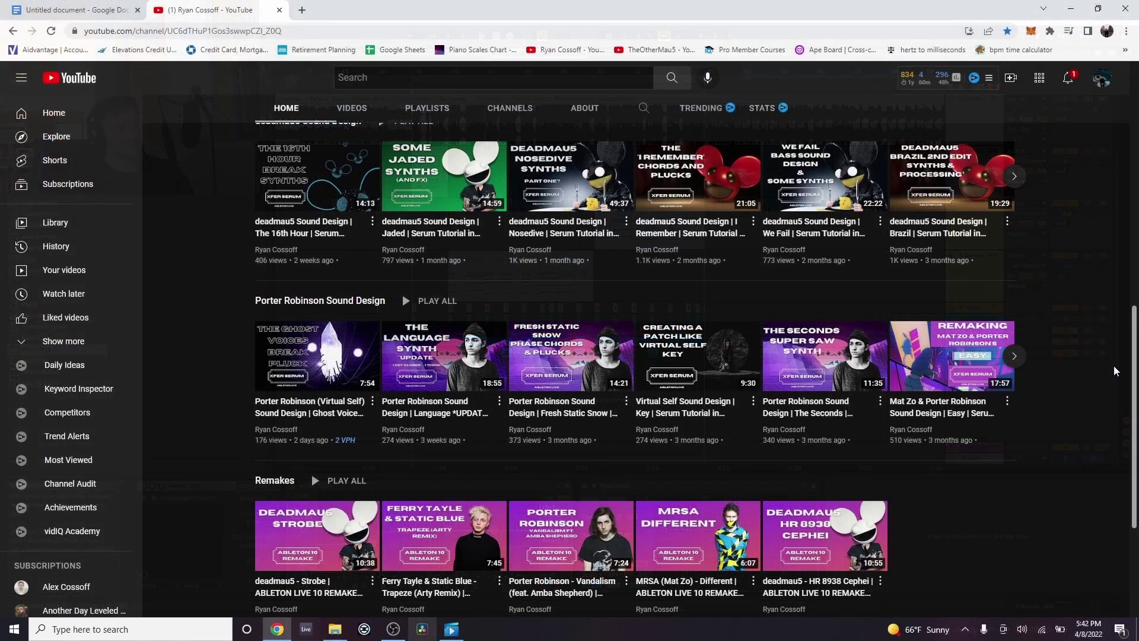
scroll(905, 276, "down", 1)
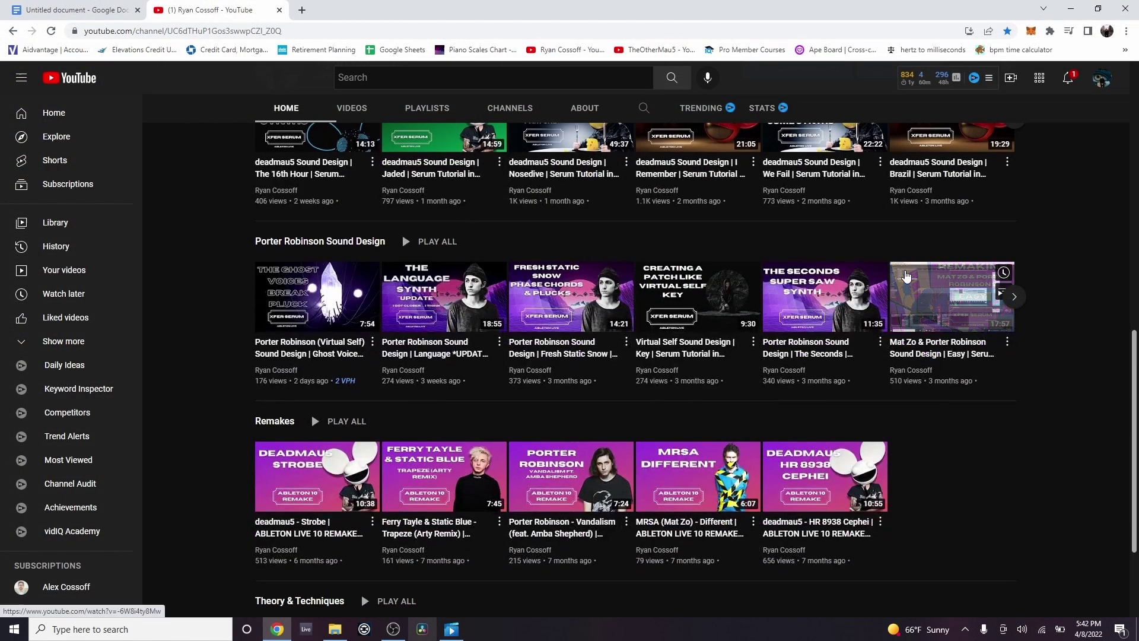
scroll(906, 275, "up", 2)
scroll(905, 276, "up", 2)
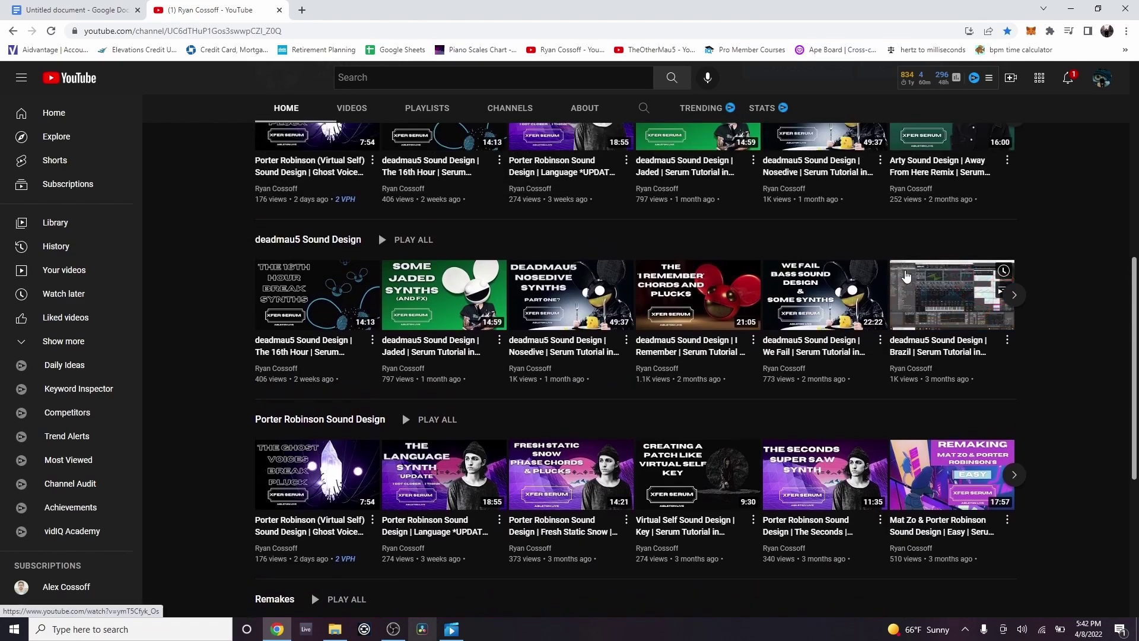
scroll(906, 276, "up", 3)
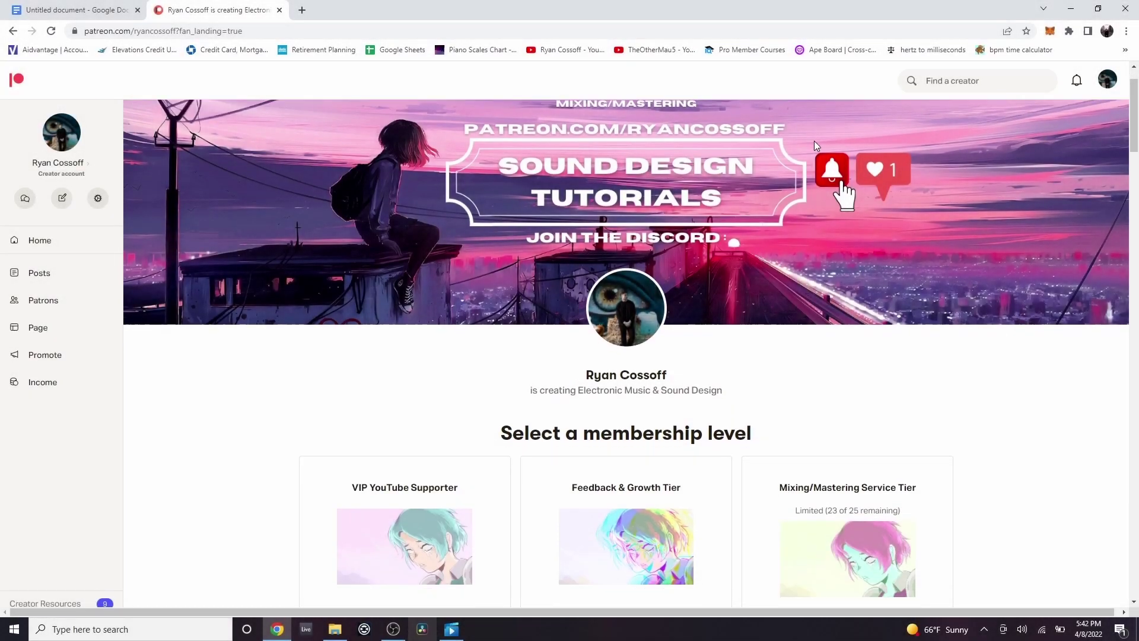
scroll(814, 141, "down", 4)
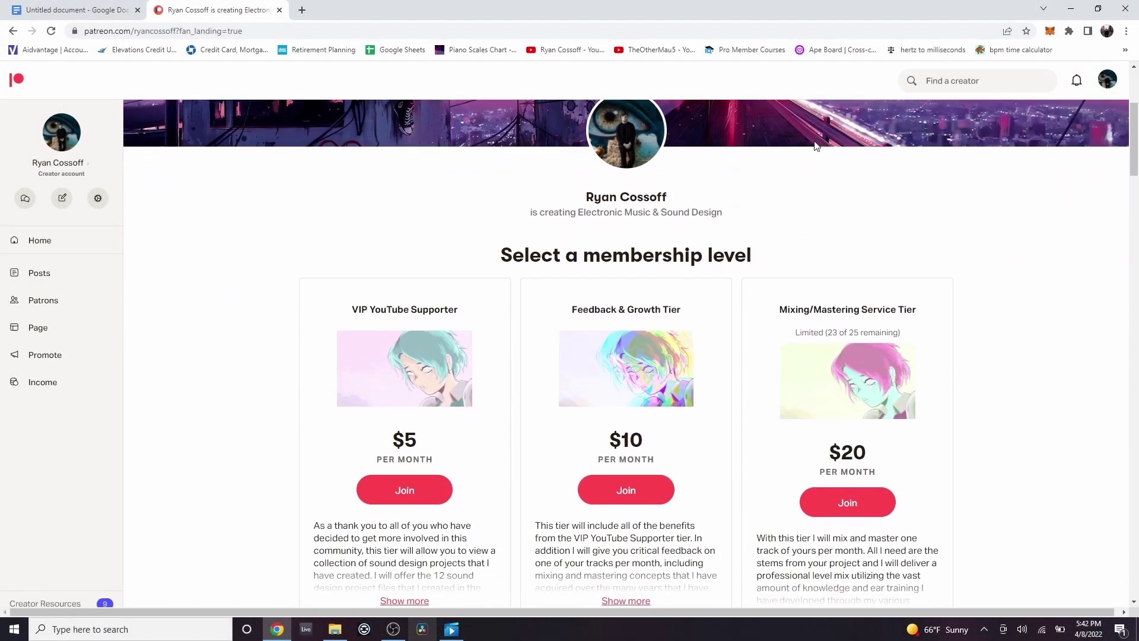
scroll(817, 146, "down", 2)
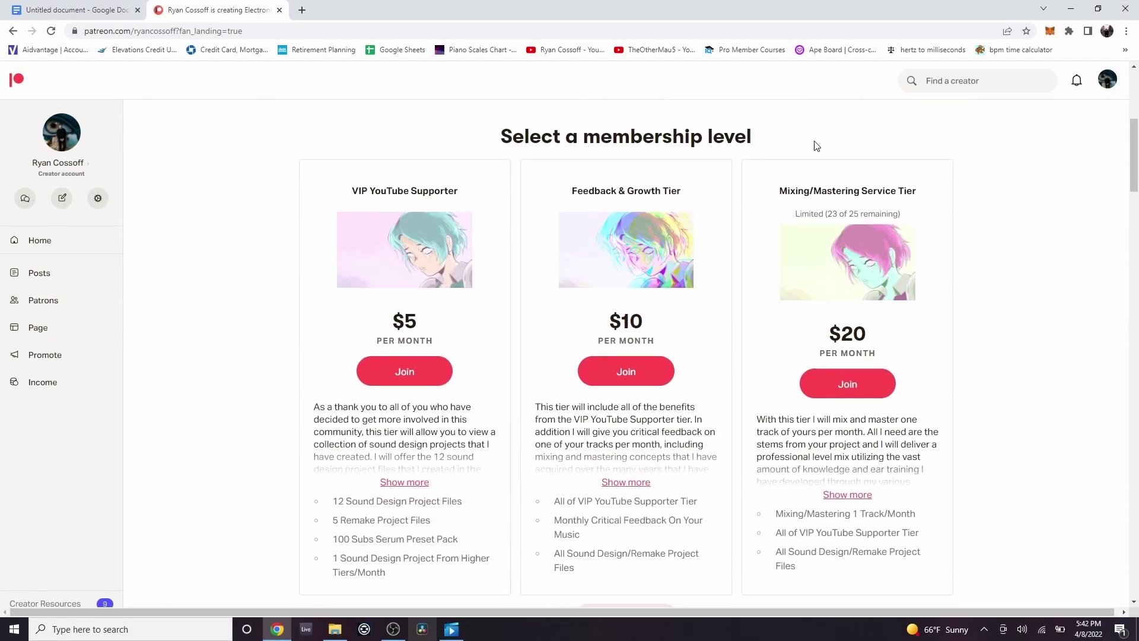
scroll(811, 146, "down", 2)
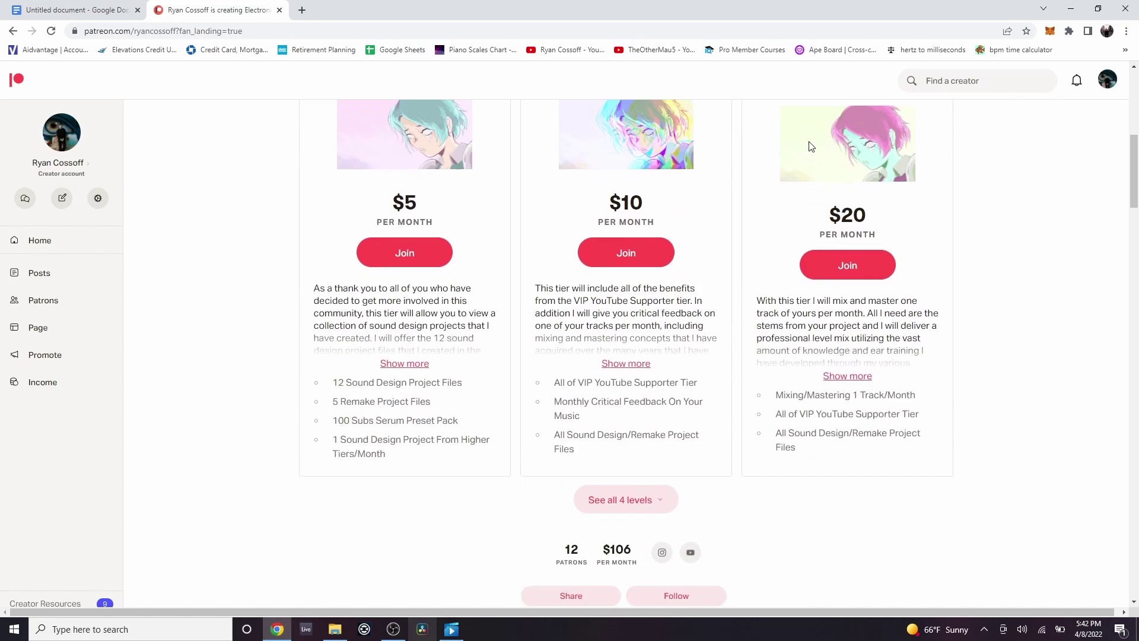
scroll(810, 146, "up", 5)
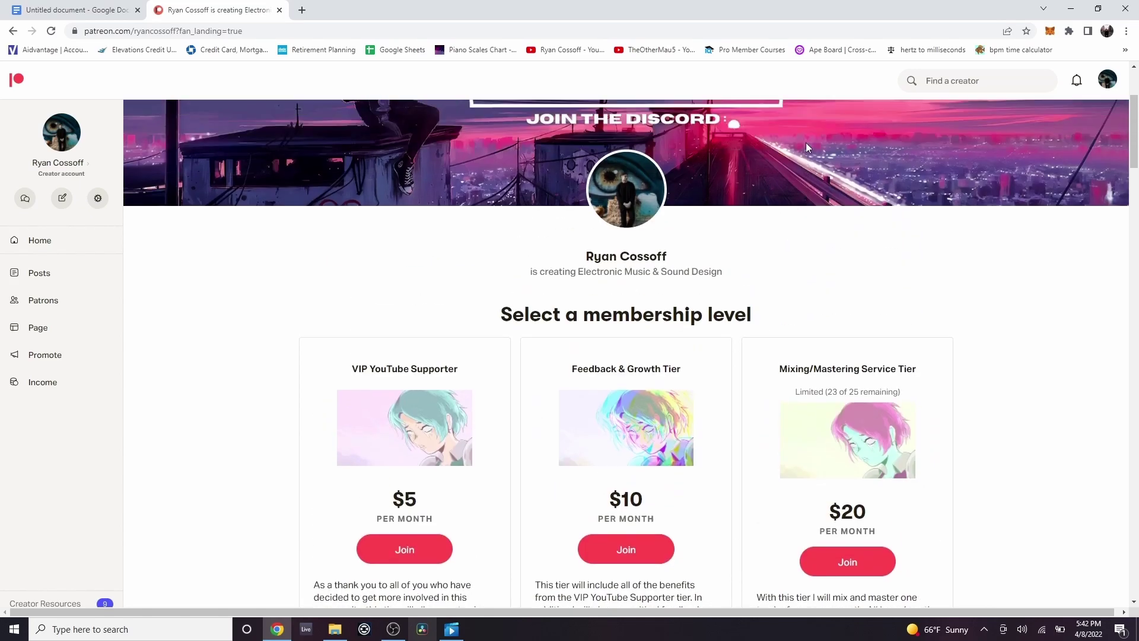
Compare the gig's Standard package with the $40 Premium Ableton project/Serum preset package.
scroll(621, 123, "down", 2)
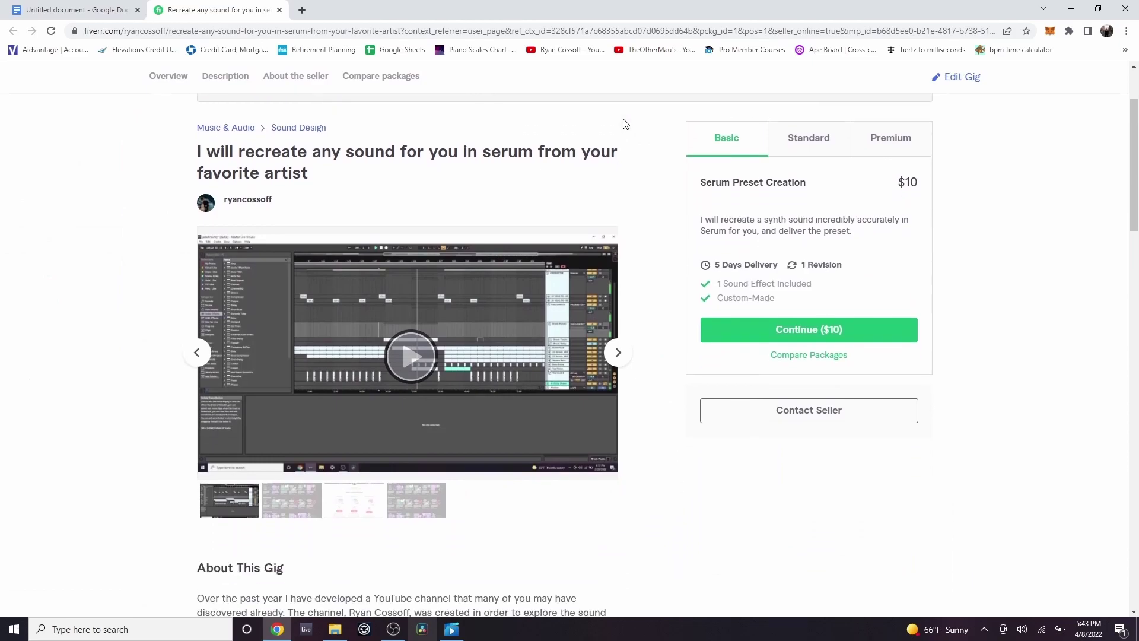
left_click(776, 146)
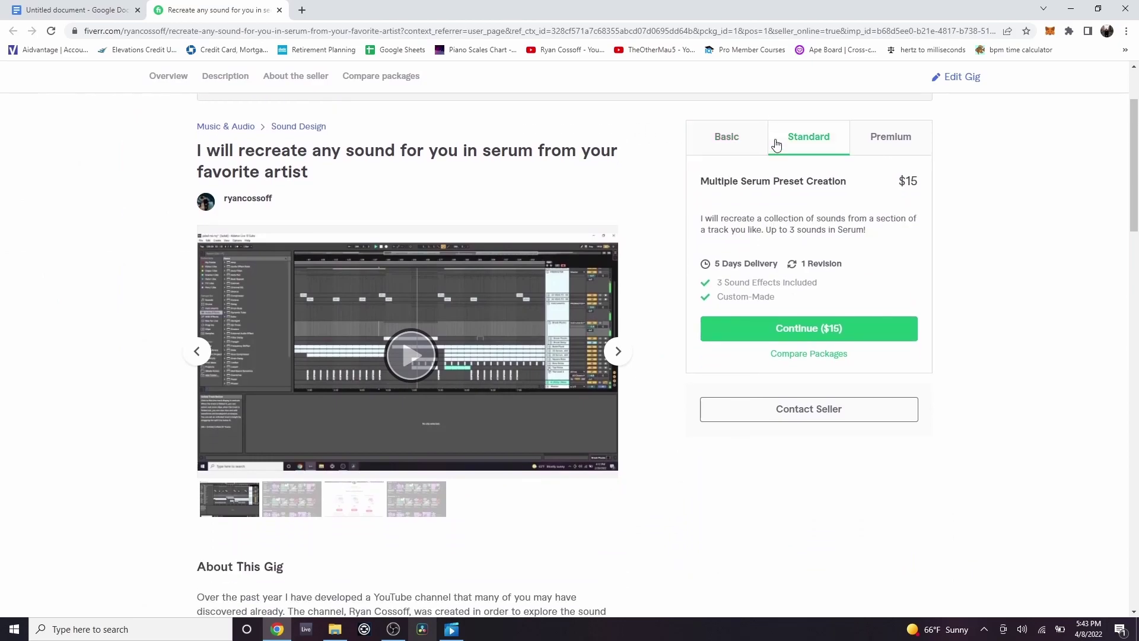
left_click(889, 134)
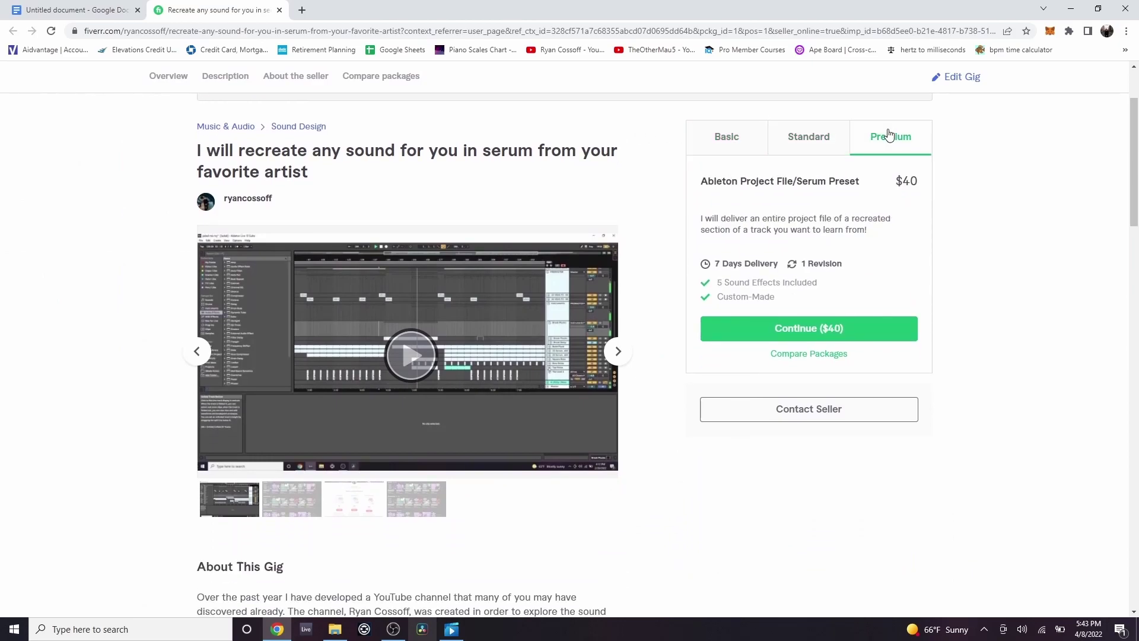